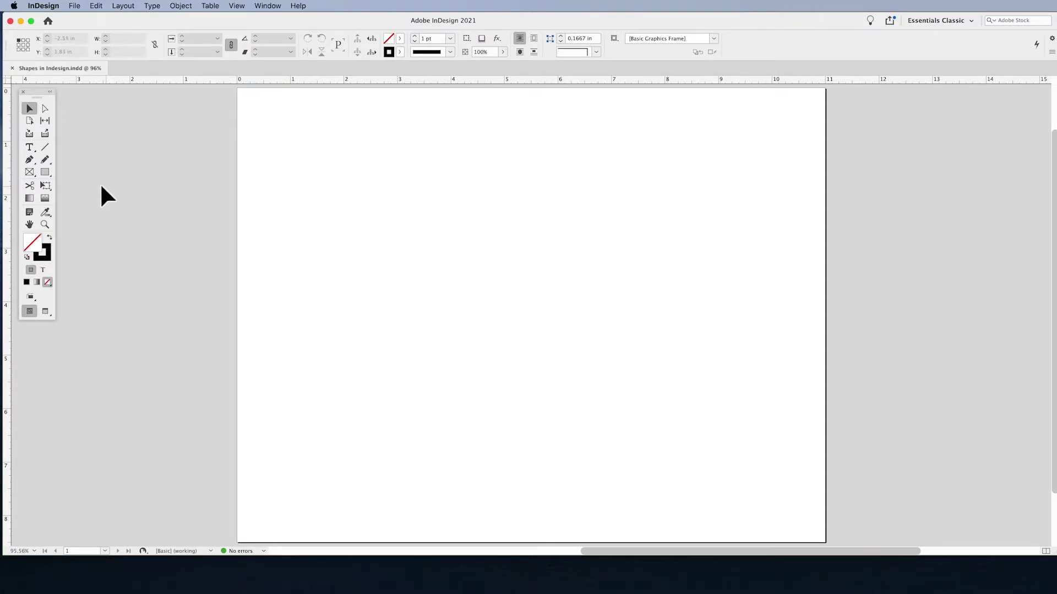
Draw a crossed placeholder frame near the top-left and a plain rectangle of equal height beside it
left_click(48, 174)
left_click_drag(48, 174, 102, 208)
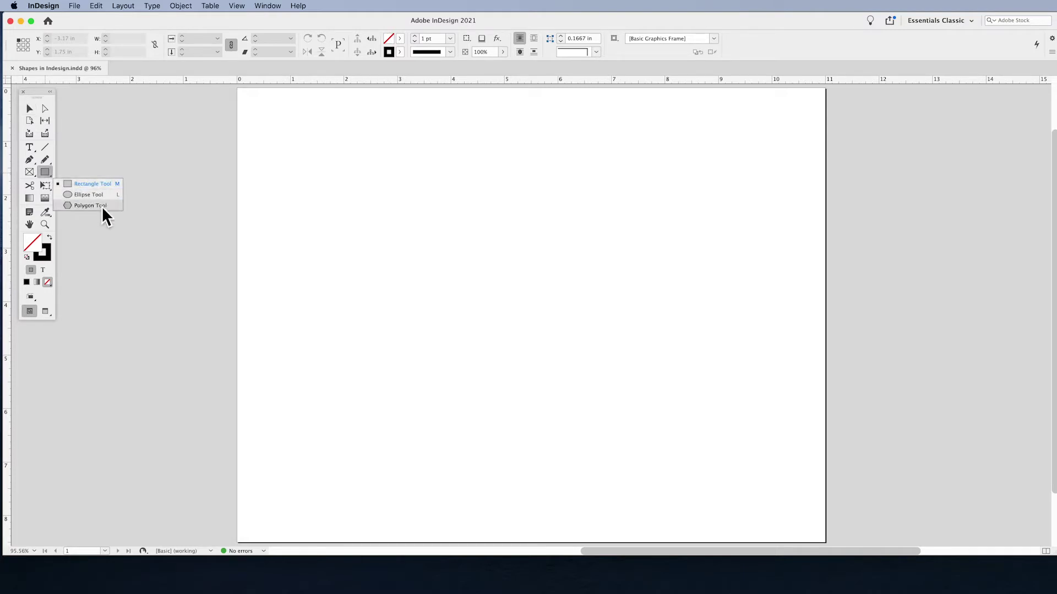
left_click_drag(101, 206, 97, 183)
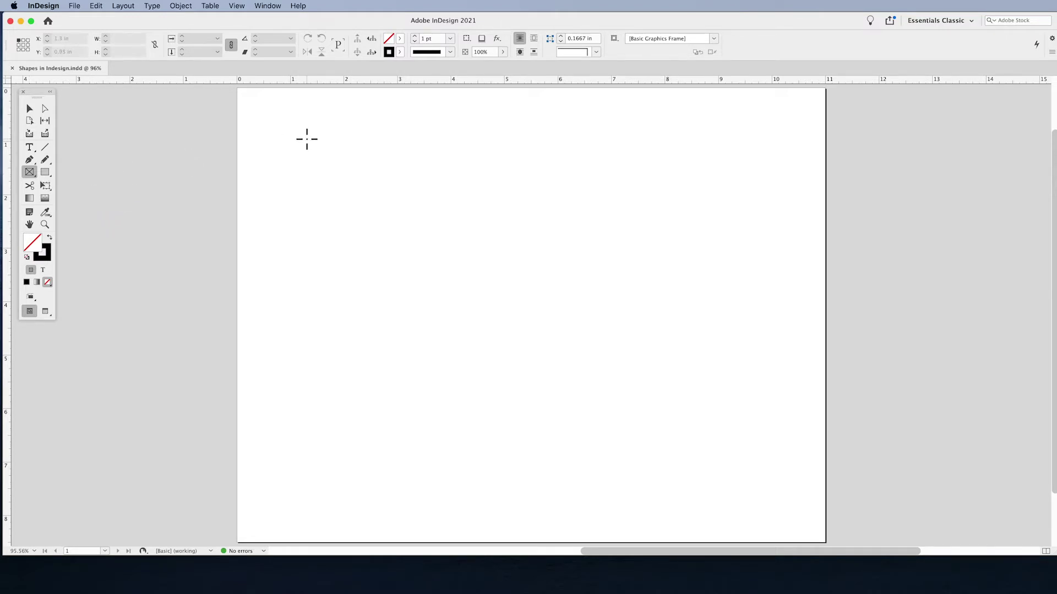
left_click_drag(306, 139, 461, 223)
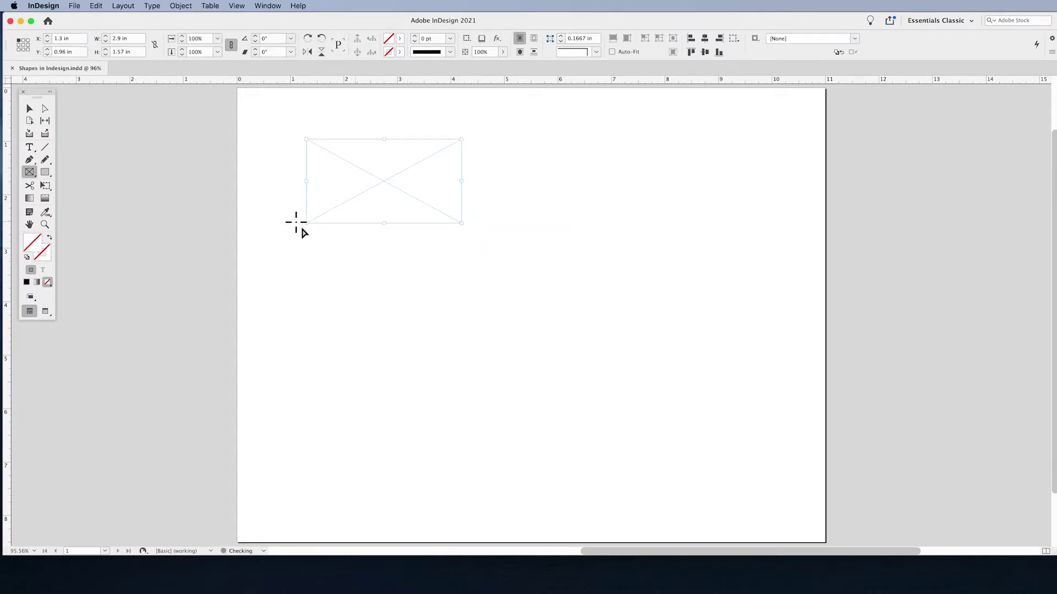
left_click_drag(49, 173, 86, 187)
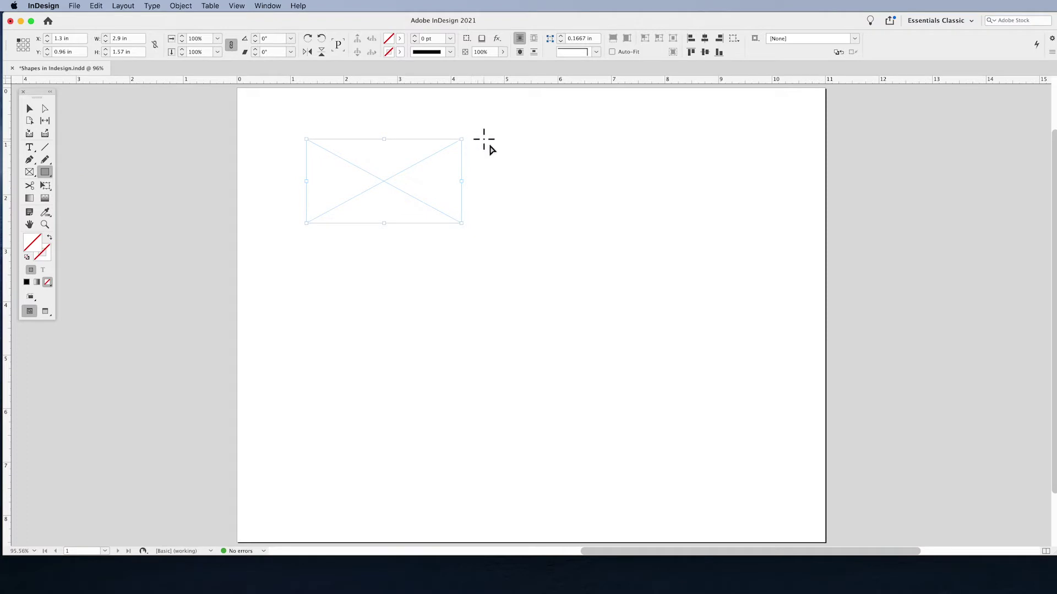
left_click_drag(483, 139, 647, 223)
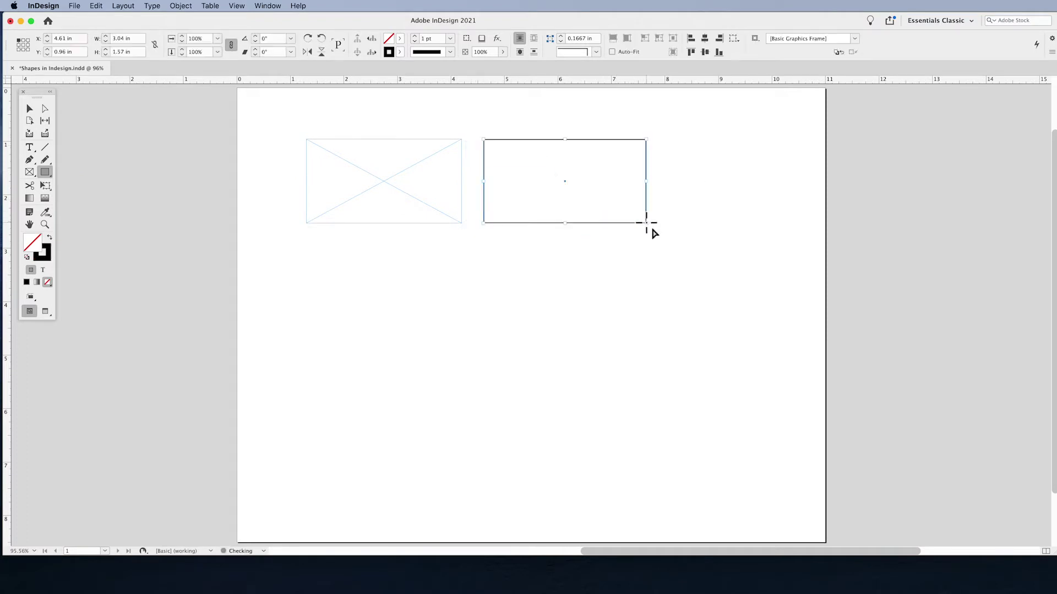
Select the placeholder frame, then the plain rectangle, then the placeholder frame again
left_click(32, 110)
left_click(353, 175)
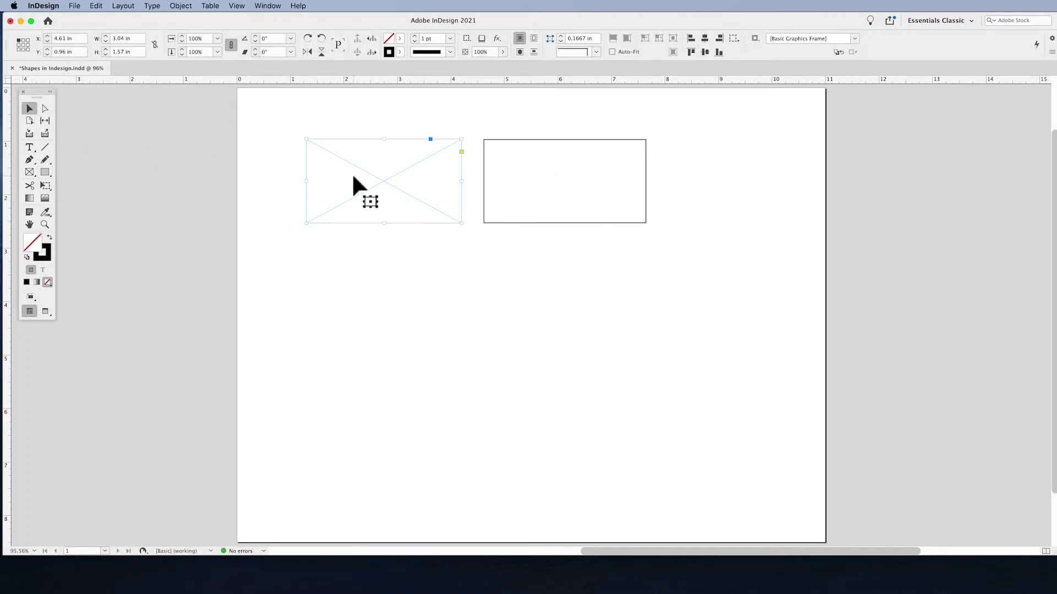
left_click(547, 171)
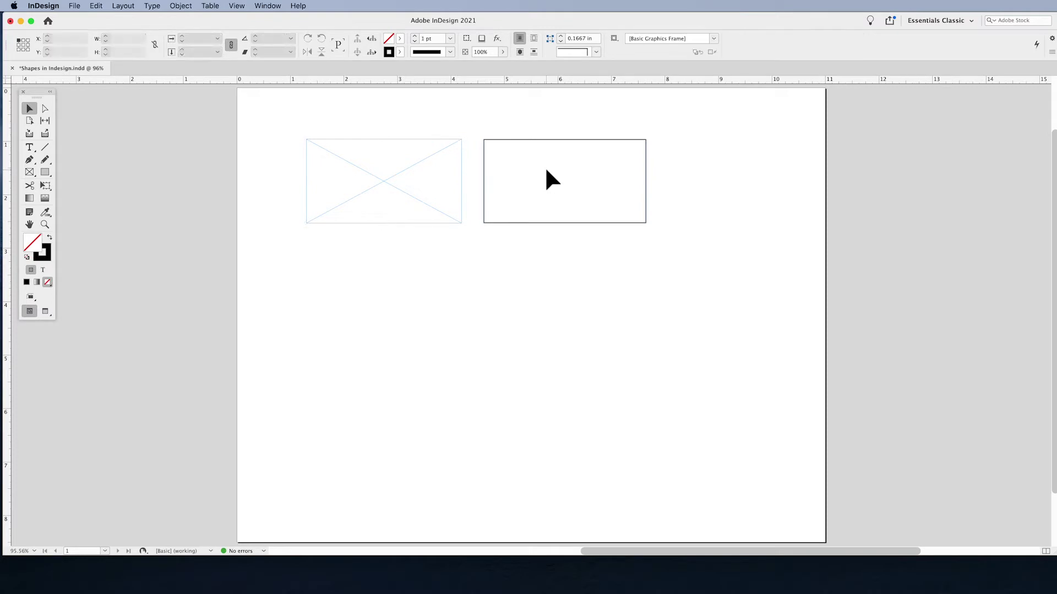
left_click(424, 157)
left_click(508, 139)
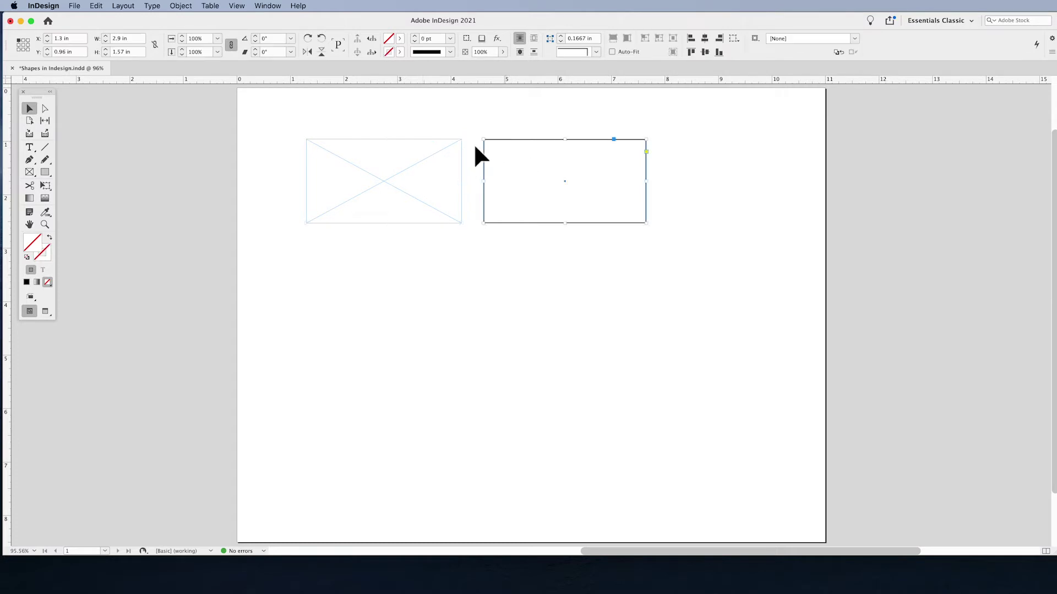
left_click(425, 159)
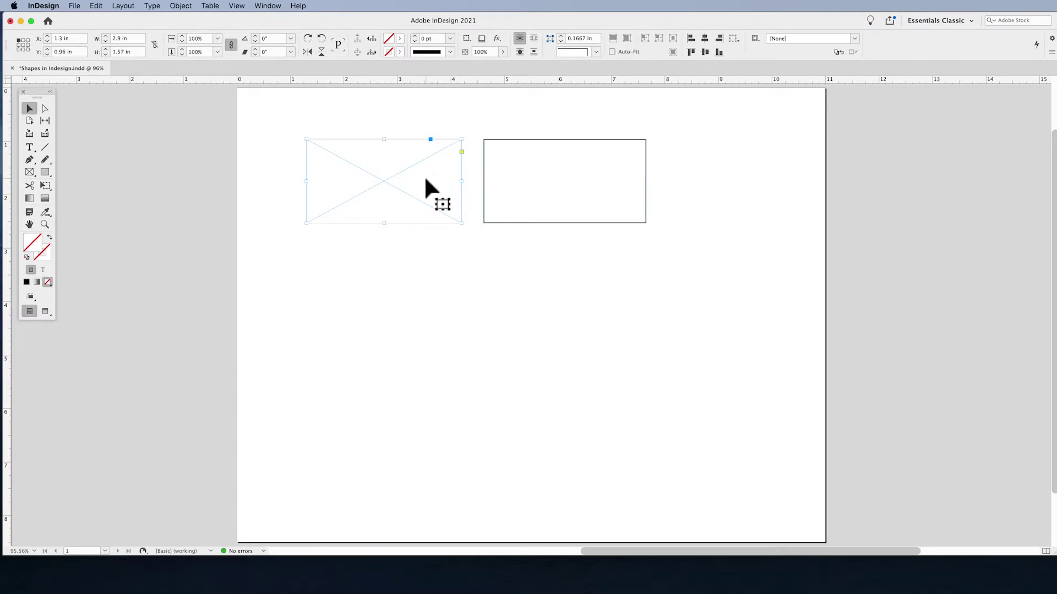
Convert the left placeholder frame and the right rectangle into empty text frames with the Type tool
left_click(29, 148)
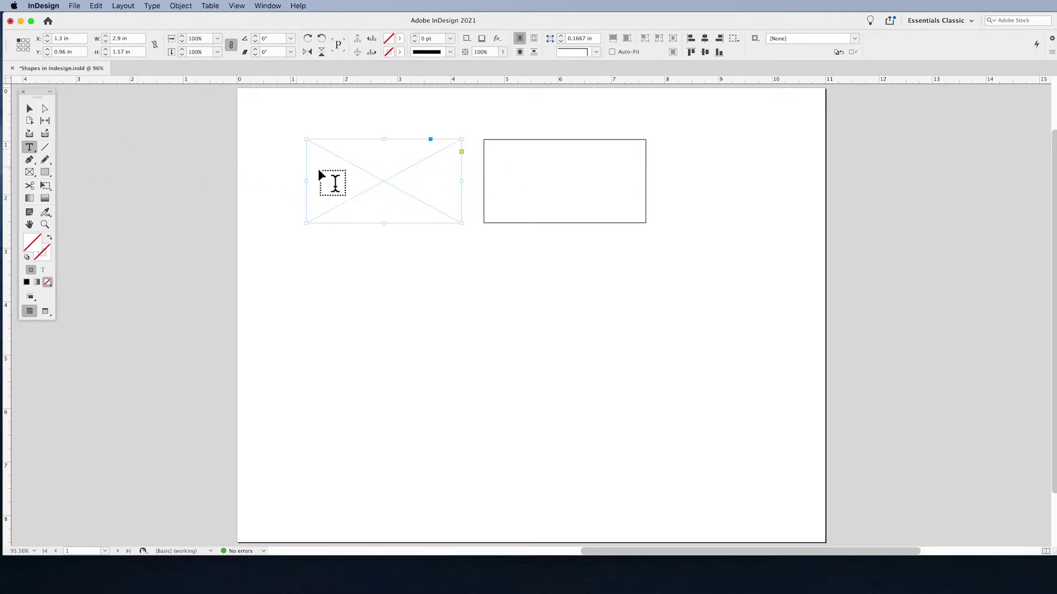
left_click(324, 171)
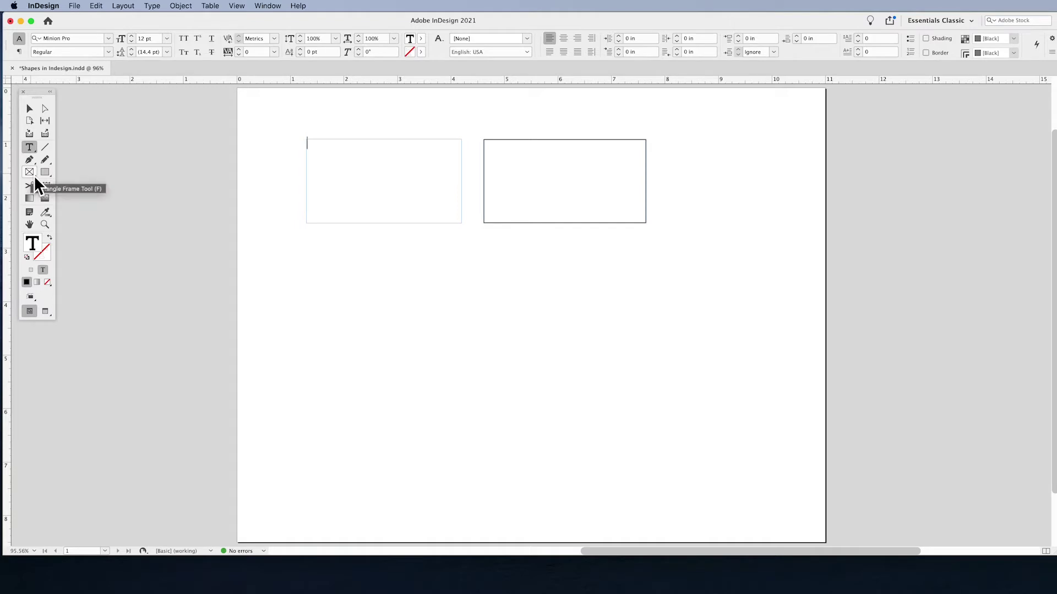
left_click(507, 159)
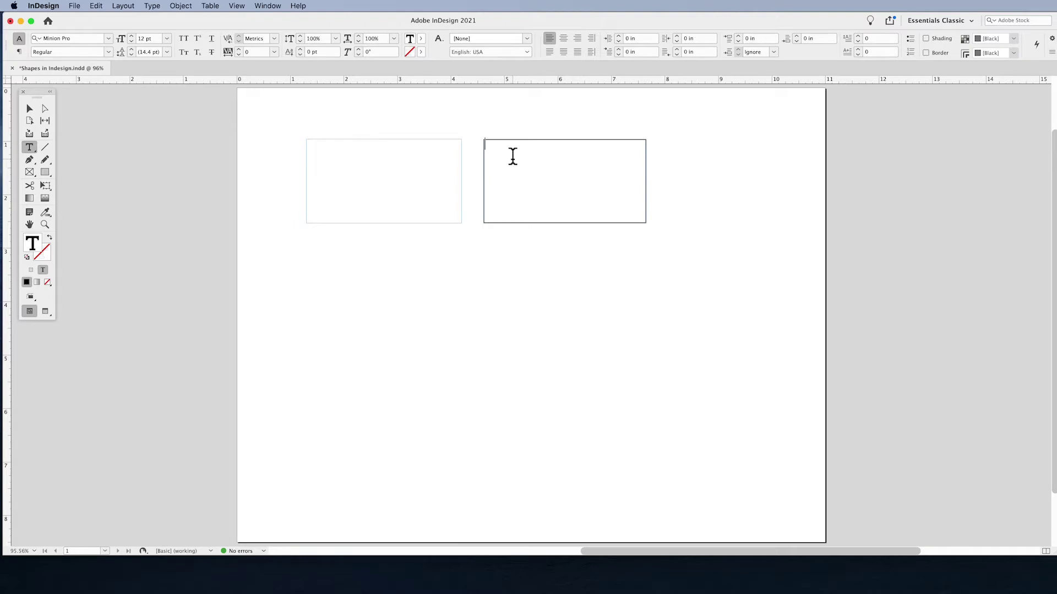
left_click(403, 170)
scroll(404, 169, "right", 1)
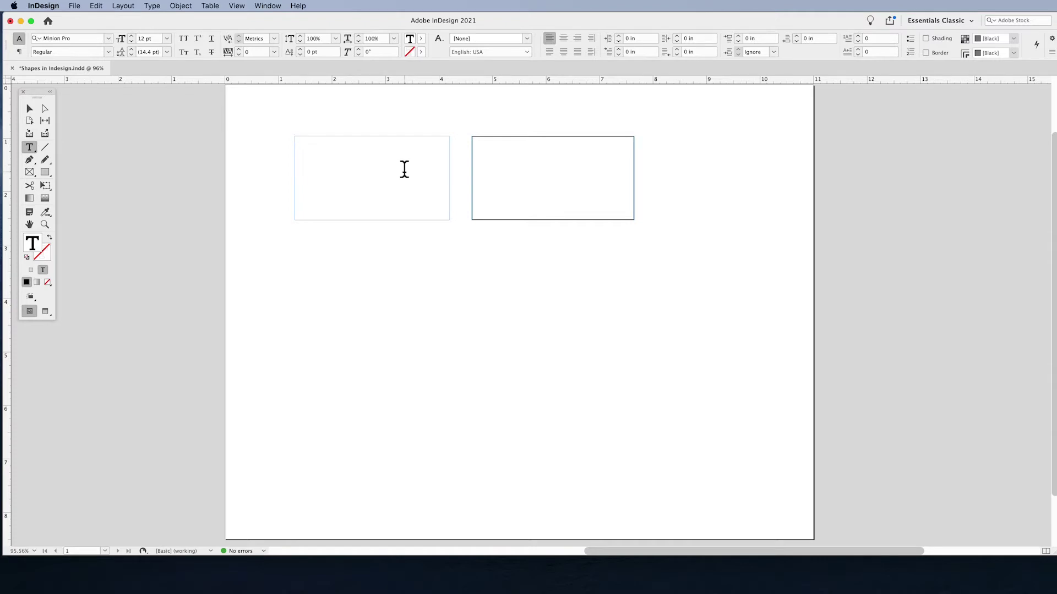
left_click(29, 109)
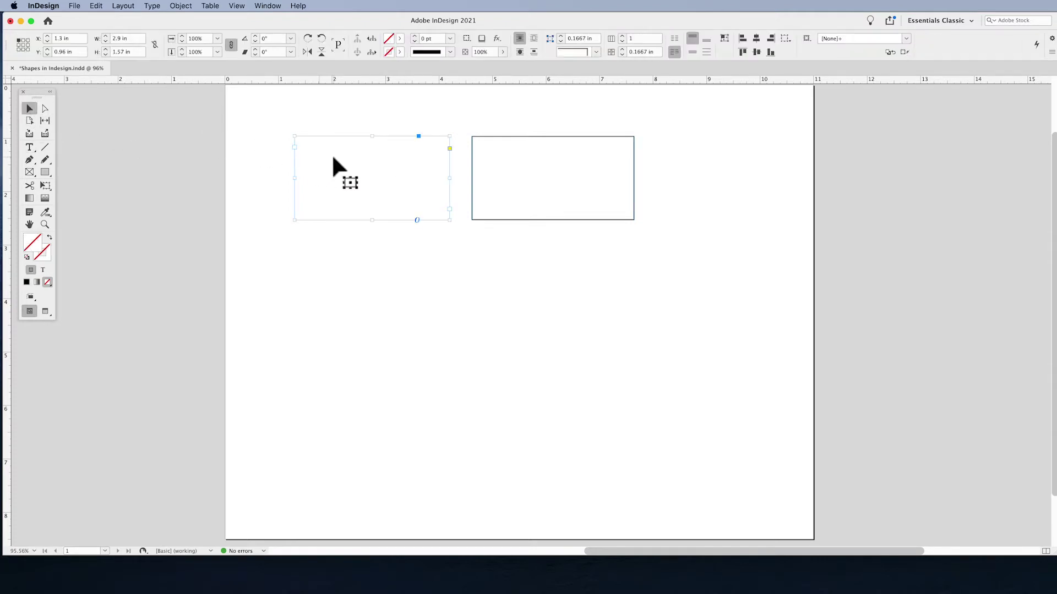
Delete the empty left frame and move the remaining rectangle left toward the page centre
key("BackSpace")
left_click(511, 135)
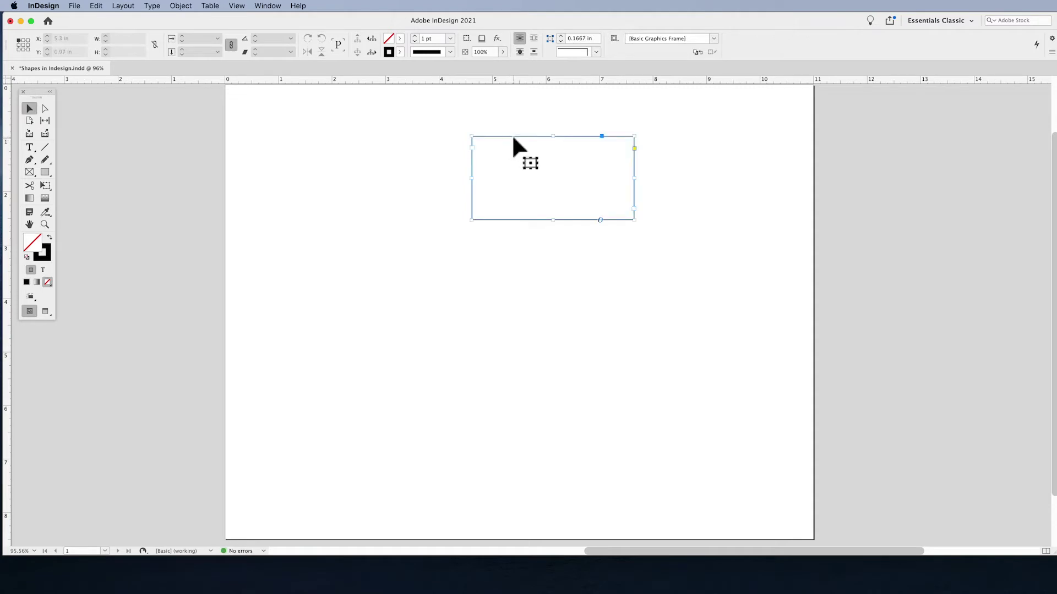
left_click_drag(513, 138, 449, 141)
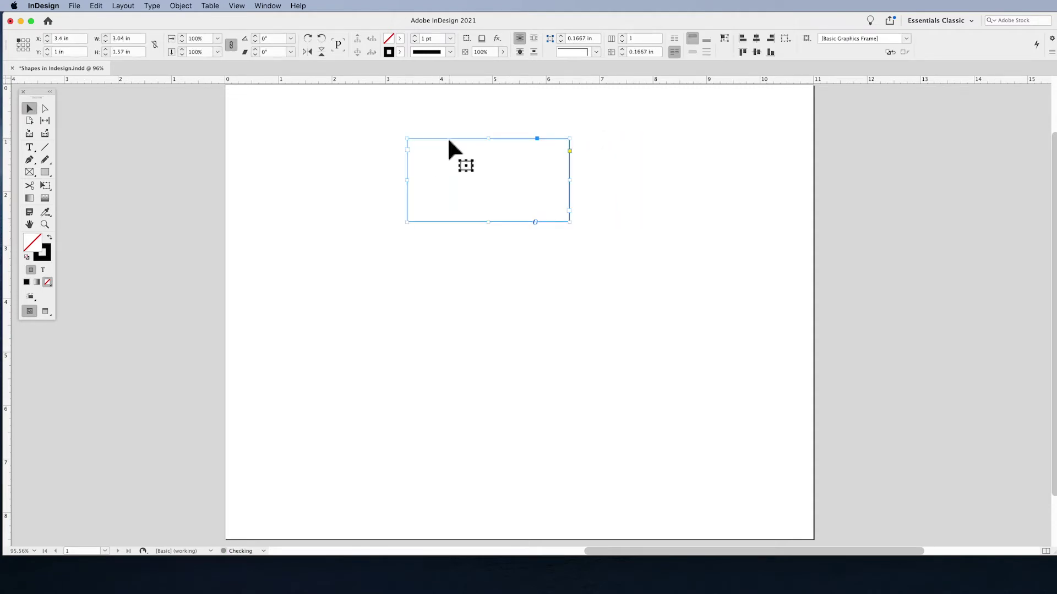
Draw a test rectangle of about 3.3 × 1.7 in below the first one, then delete it
left_click(47, 179)
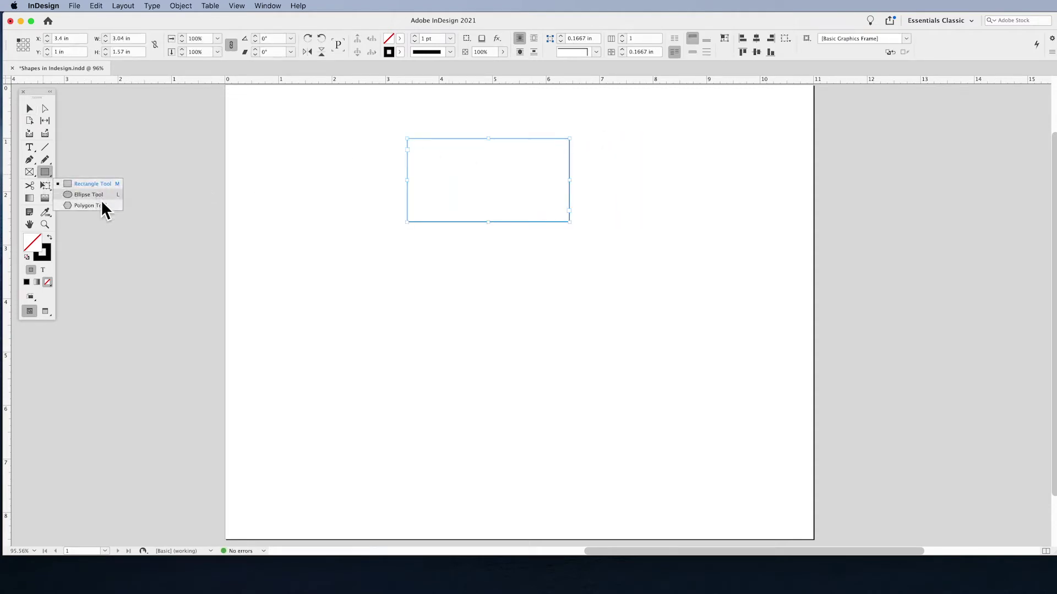
left_click(48, 180)
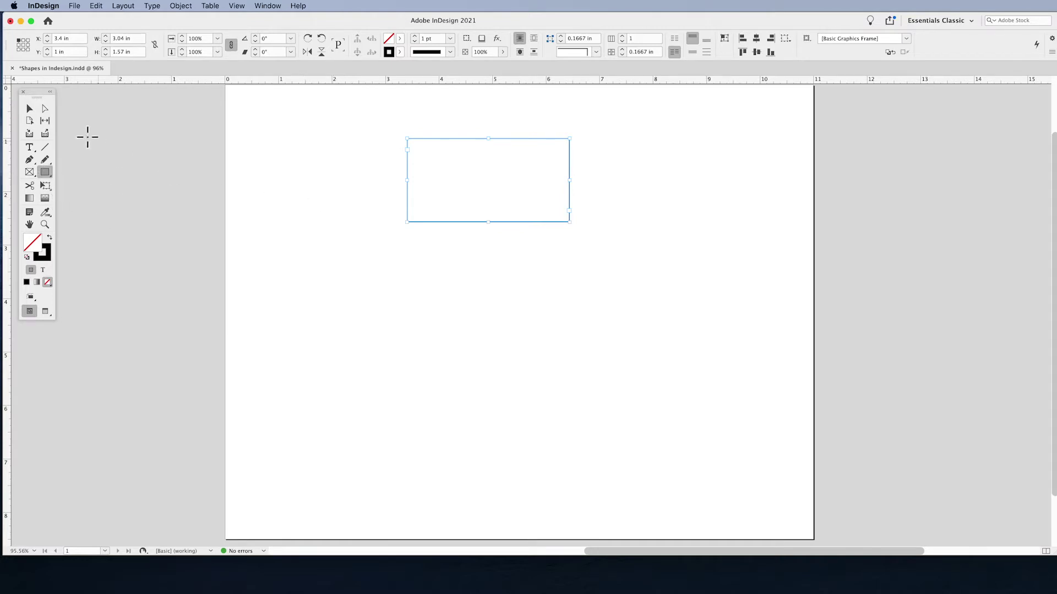
left_click_drag(363, 259, 542, 341)
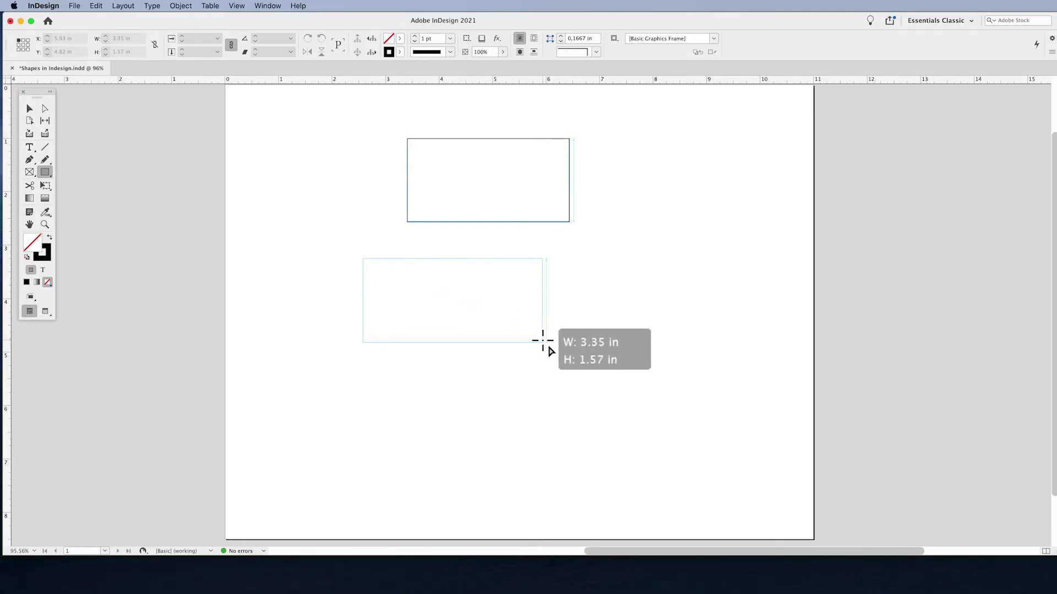
left_click_drag(543, 341, 540, 350)
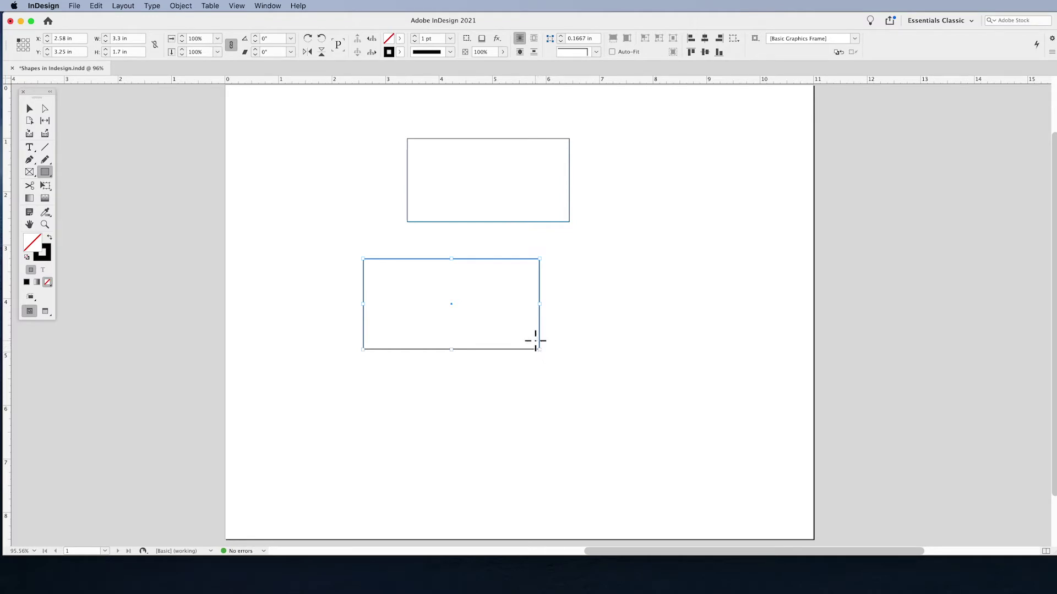
key("Delete")
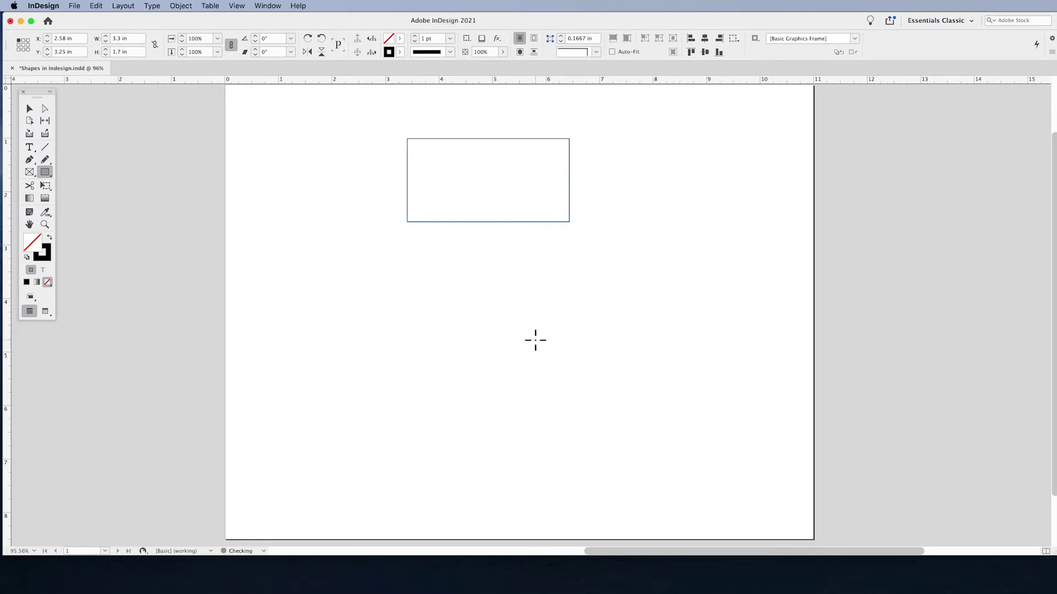
left_click(45, 177)
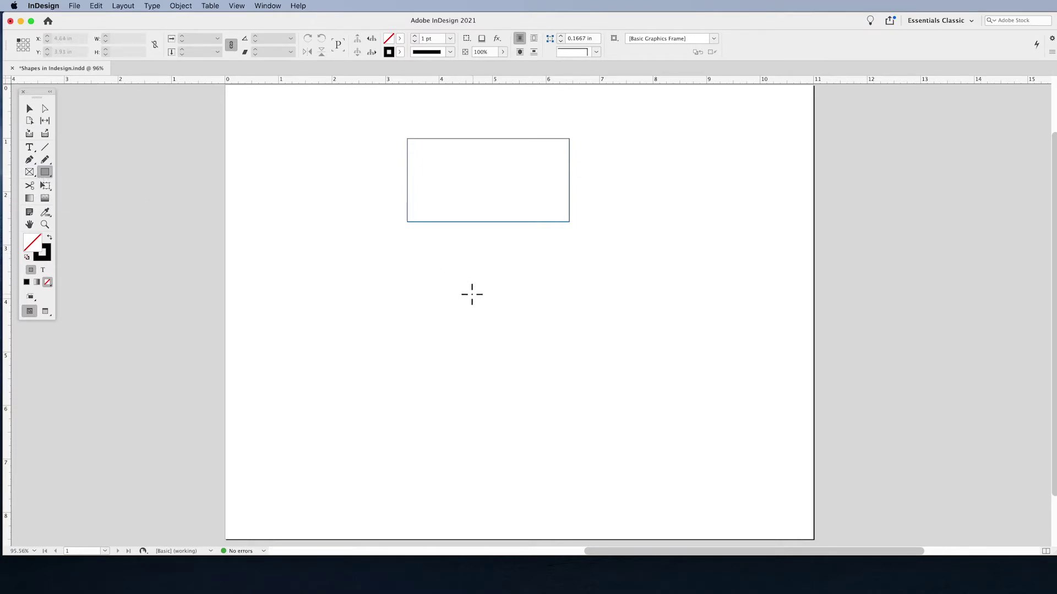
Create a rectangle 3 in wide by 2 in tall below the first frame by entering its size
left_click(490, 321)
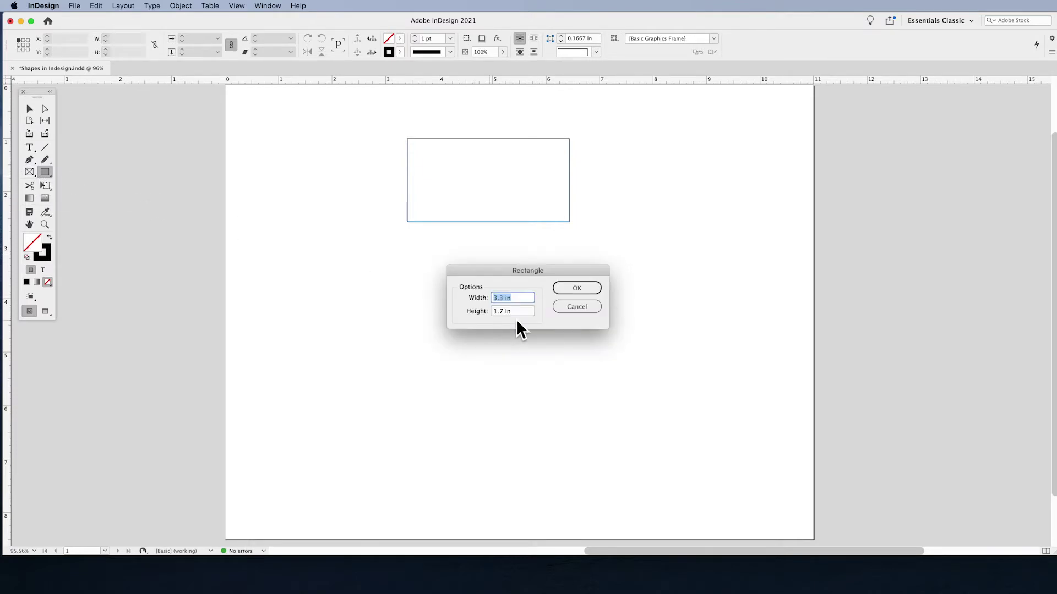
type("3")
key("Tab")
type("2")
key("Return")
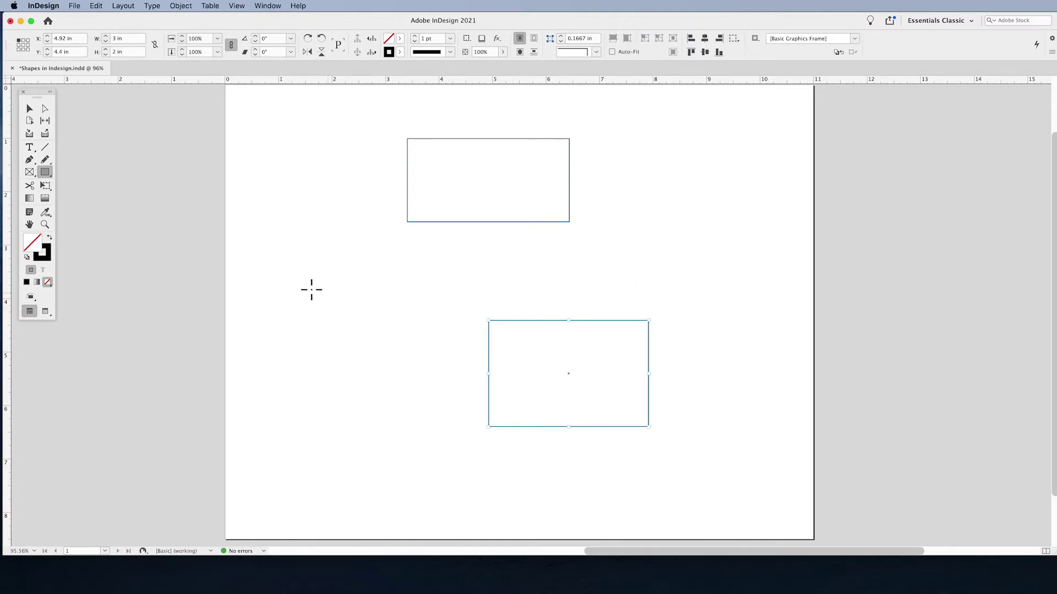
Move the lower rectangle up-left and resize it by dragging its edges and corner
left_click(30, 108)
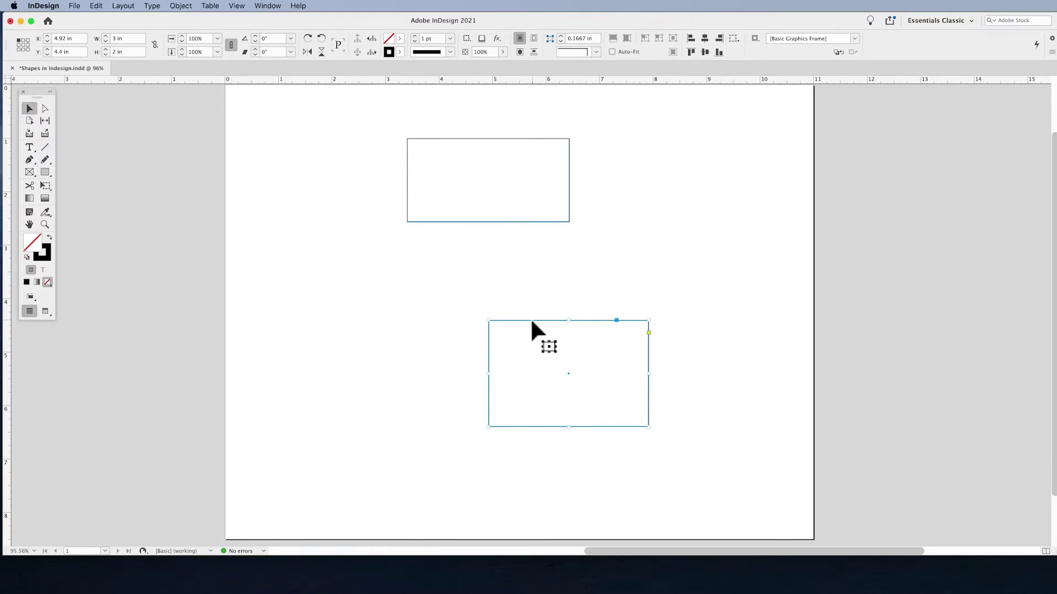
left_click_drag(529, 323, 456, 295)
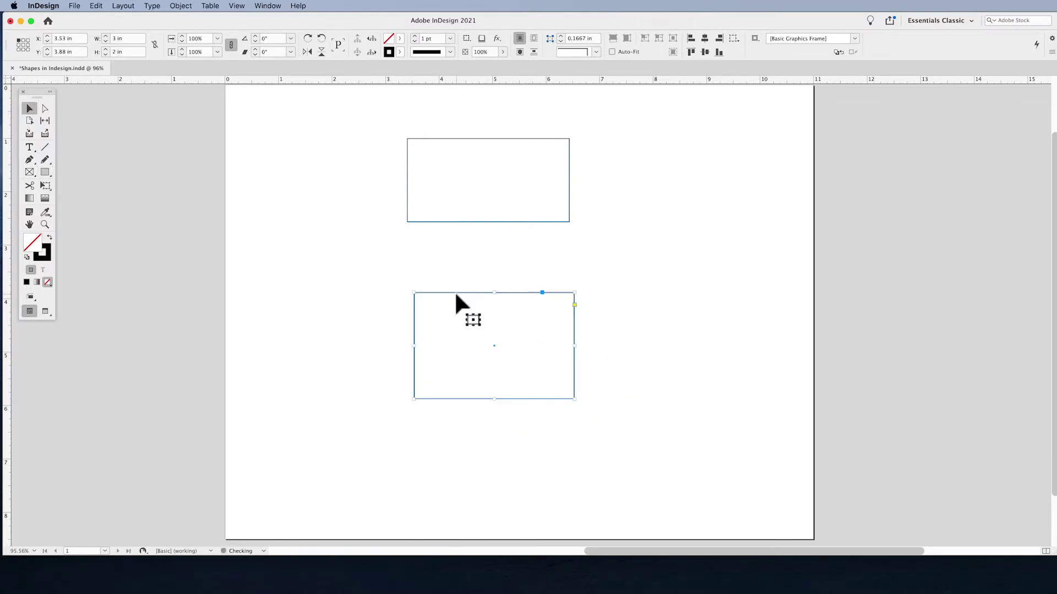
left_click_drag(495, 399, 495, 370)
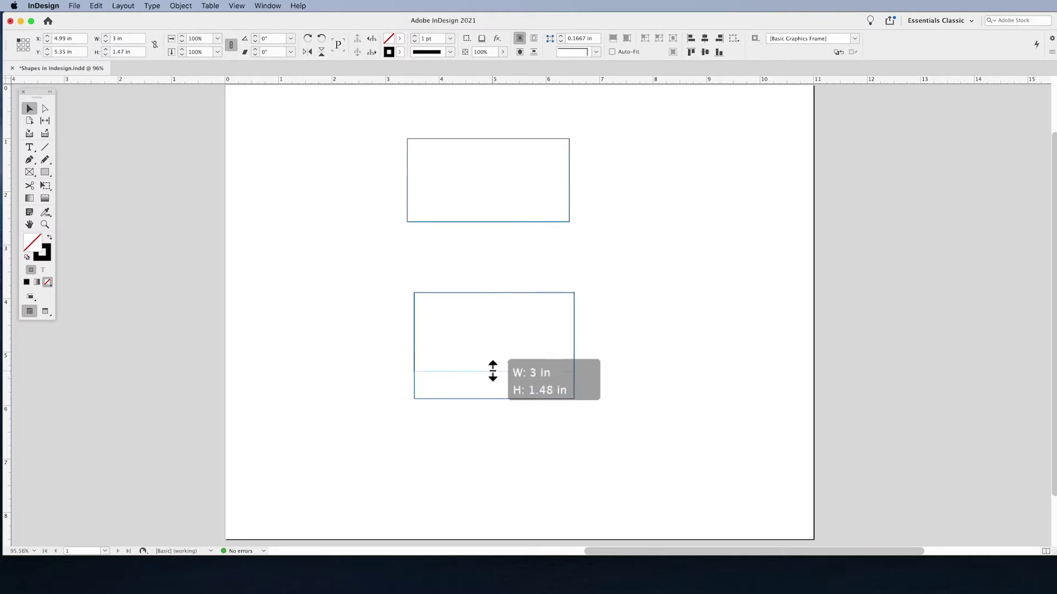
left_click_drag(574, 333, 541, 334)
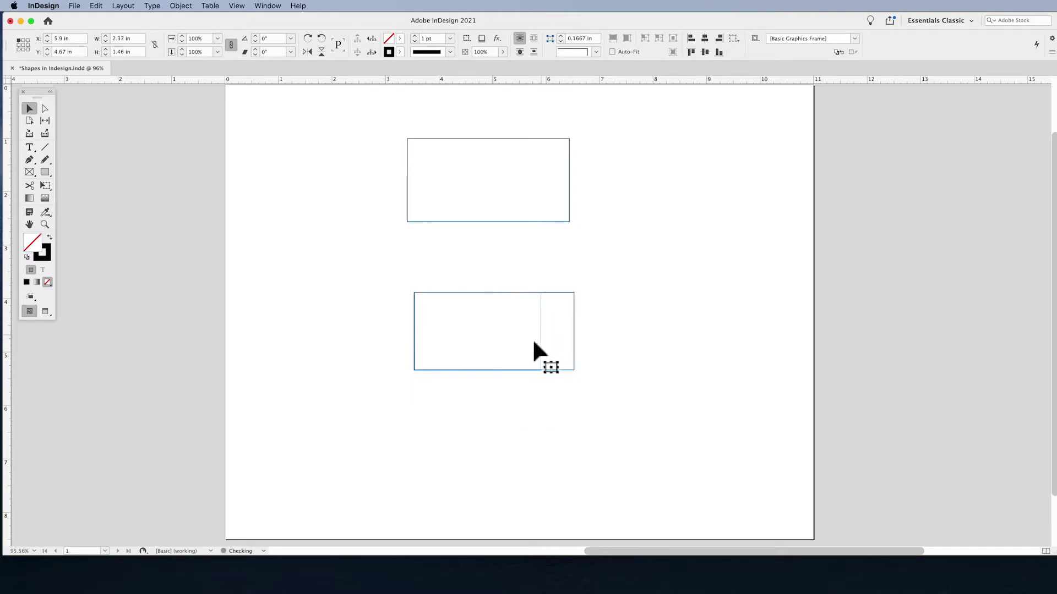
left_click_drag(541, 370, 563, 385)
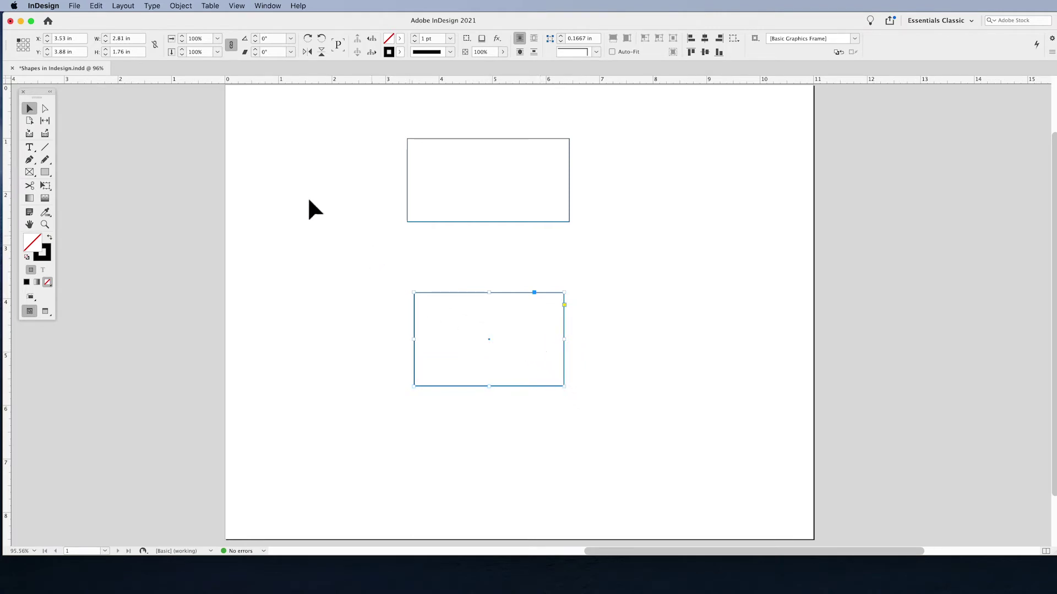
Set the lower rectangle back to exactly 3 in wide and 2 in tall in the Control panel
double_click(113, 39)
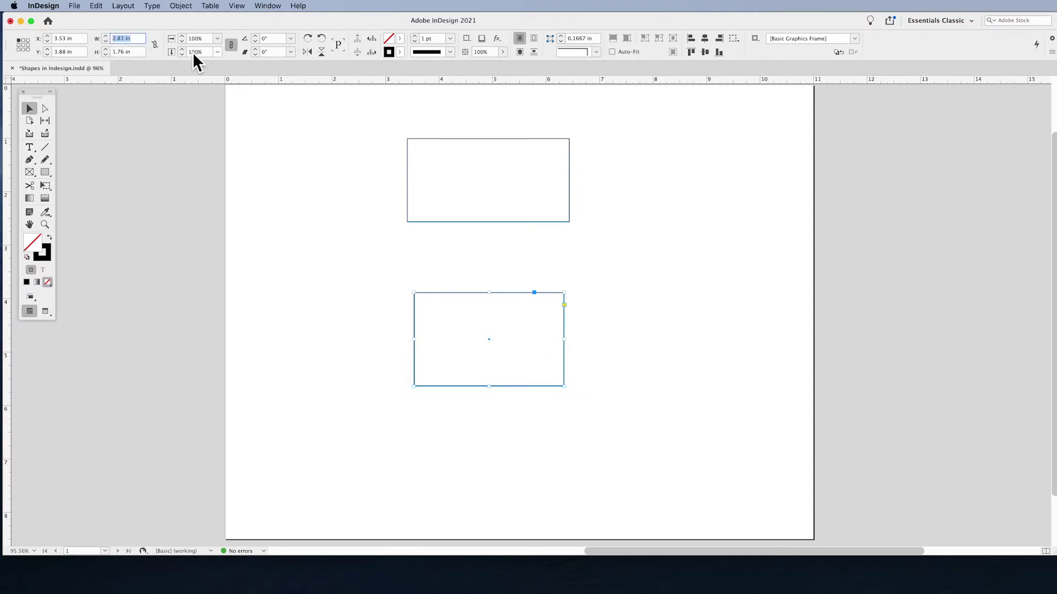
type("3")
key("Tab")
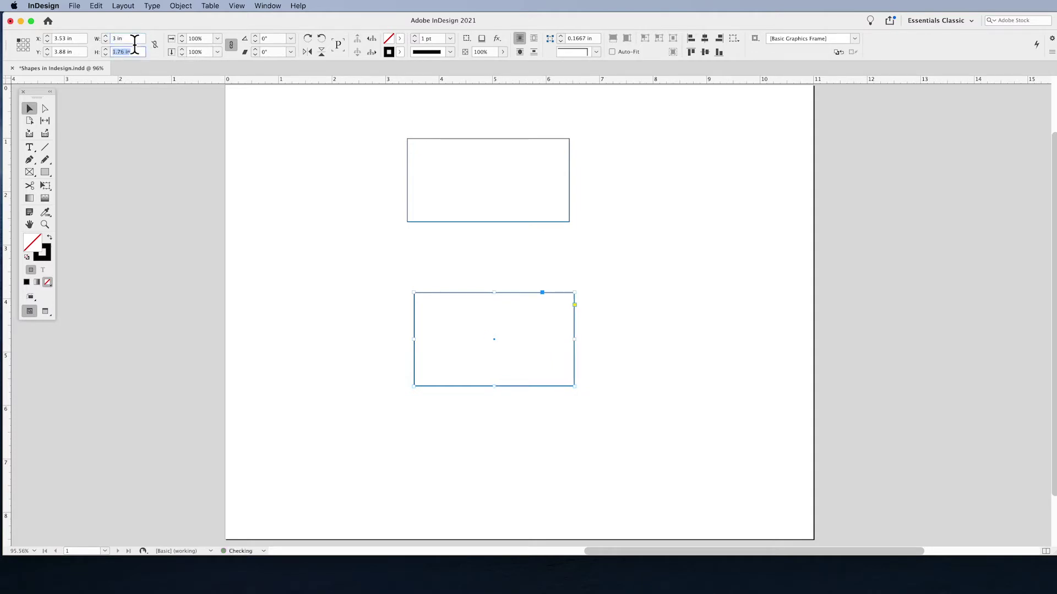
type("2")
key("Return")
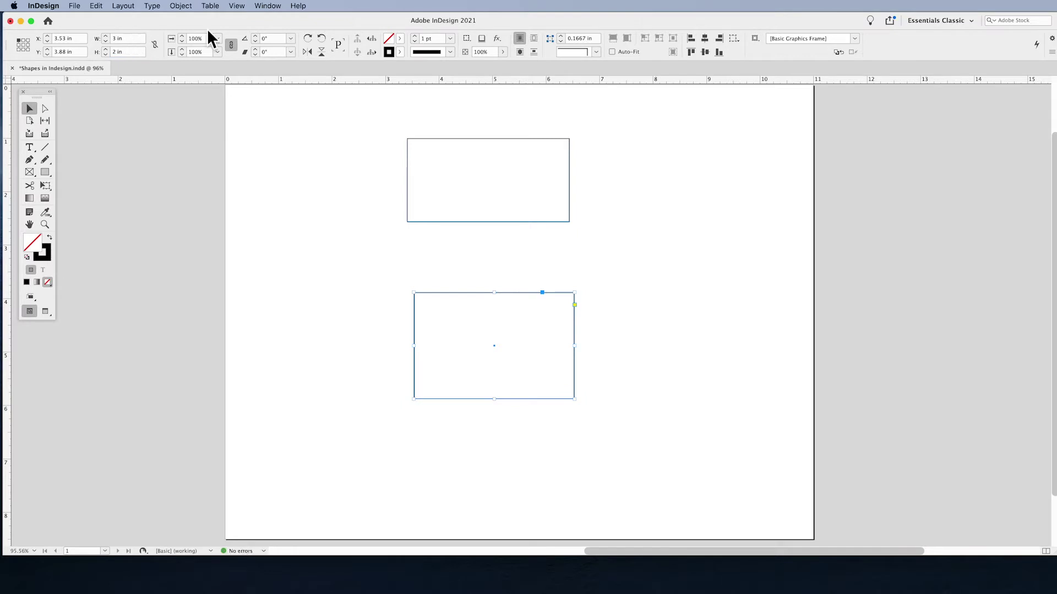
Show the Properties panel from the Window menu and move it aside from the page
left_click(267, 7)
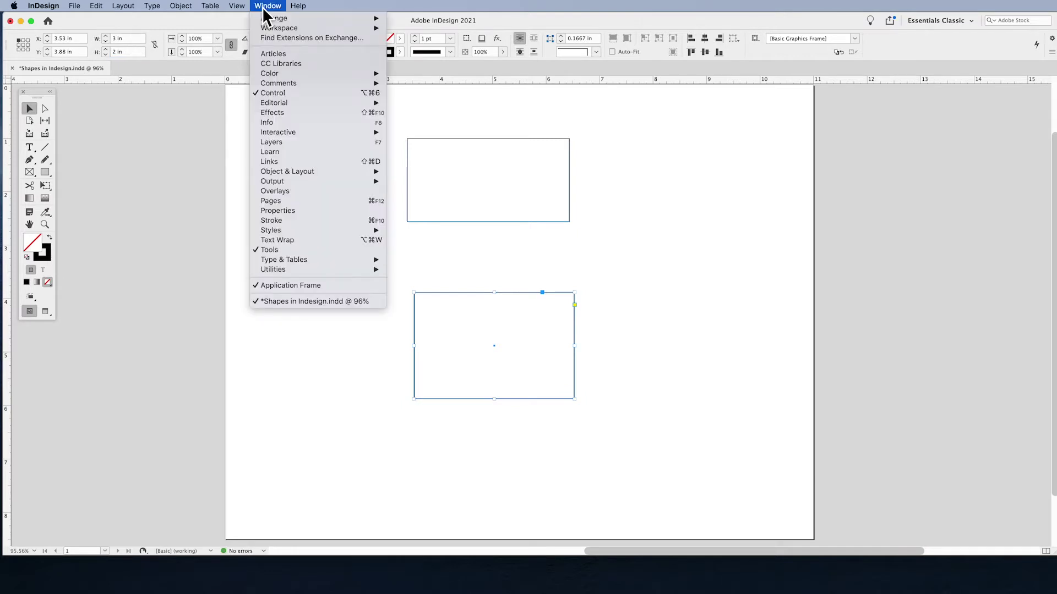
left_click(292, 213)
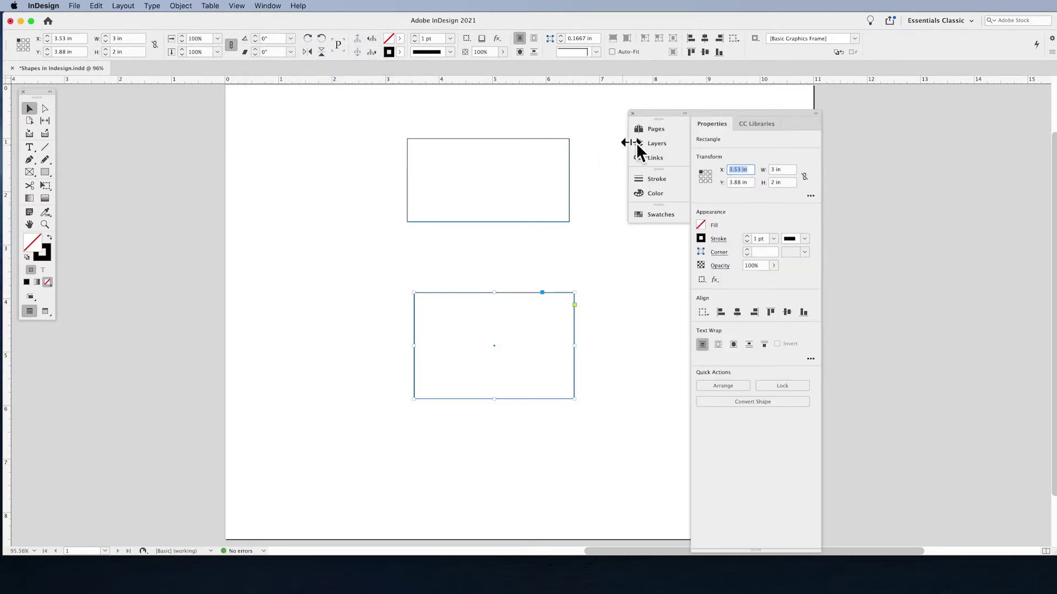
left_click_drag(714, 115, 789, 92)
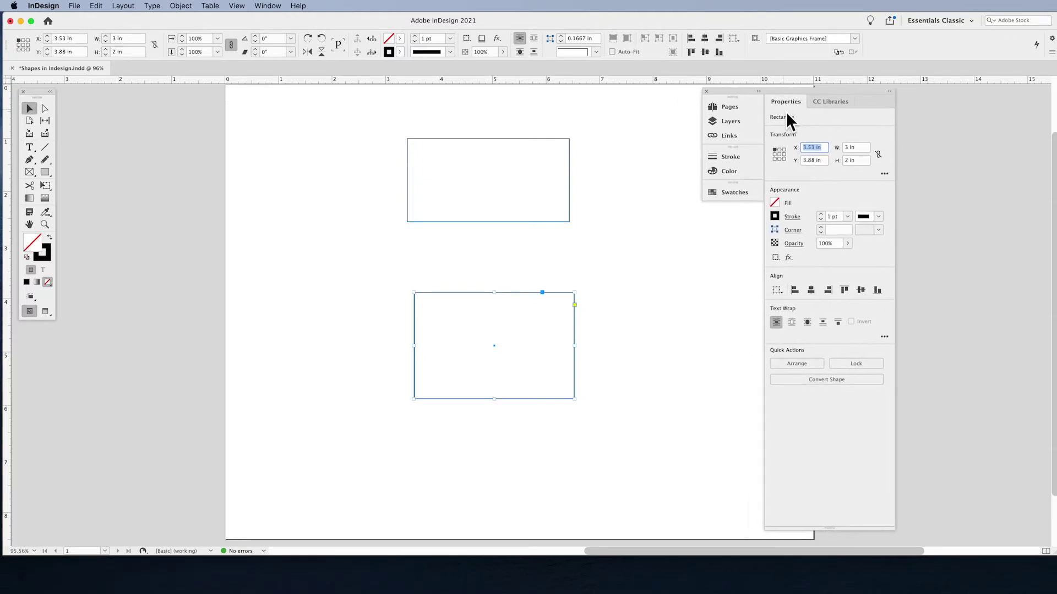
left_click(847, 148)
Marquee-select the lower rectangle and delete it
left_click(659, 202)
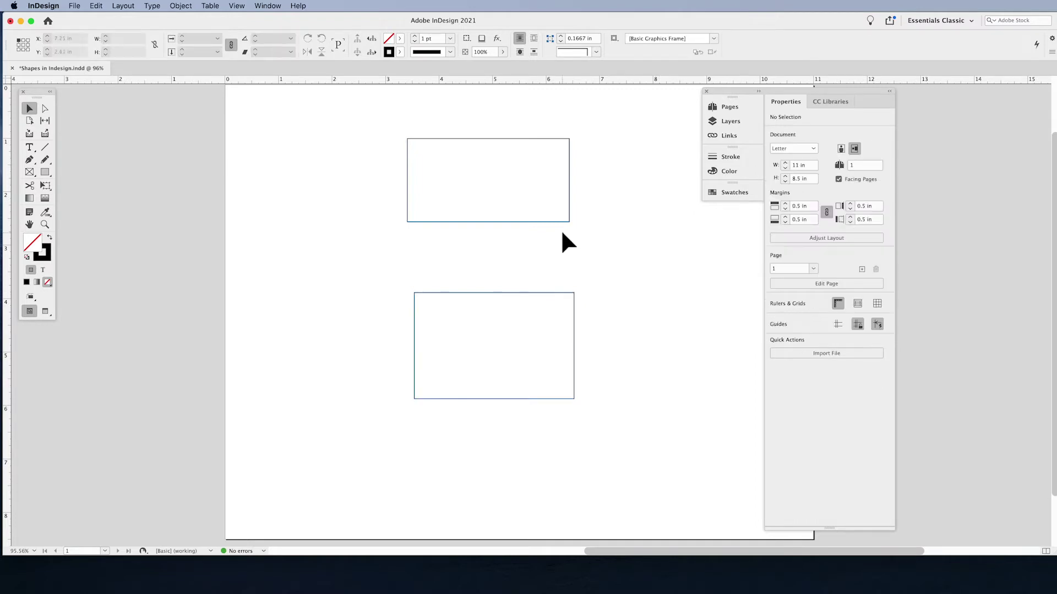
left_click_drag(463, 258, 534, 334)
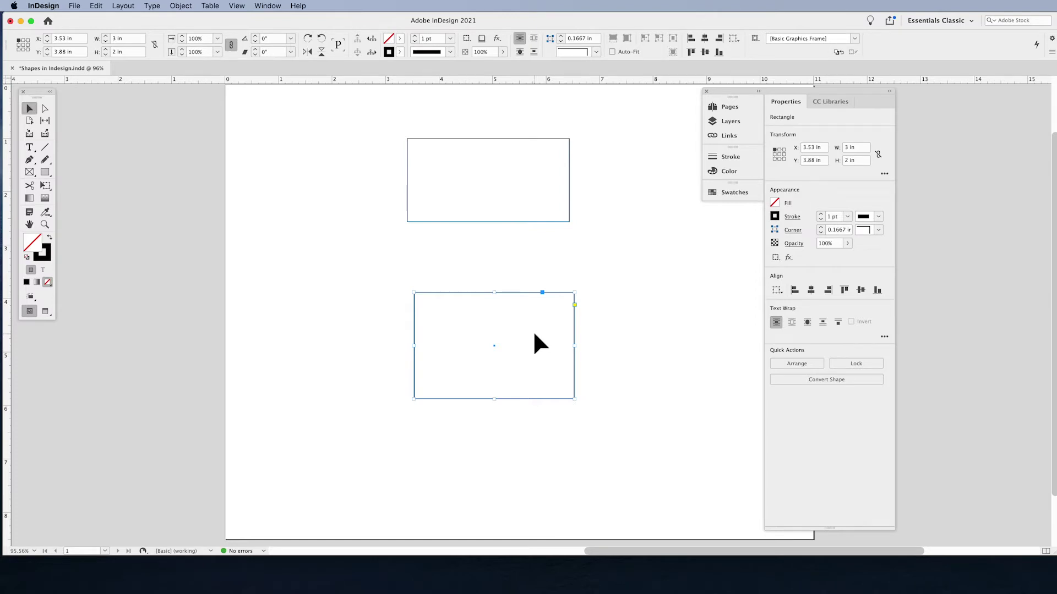
key("Delete")
Delete the upper rectangle and draw two square frames, about 2.54 in above and 2.48 in below
left_click_drag(533, 262, 497, 215)
key("Delete")
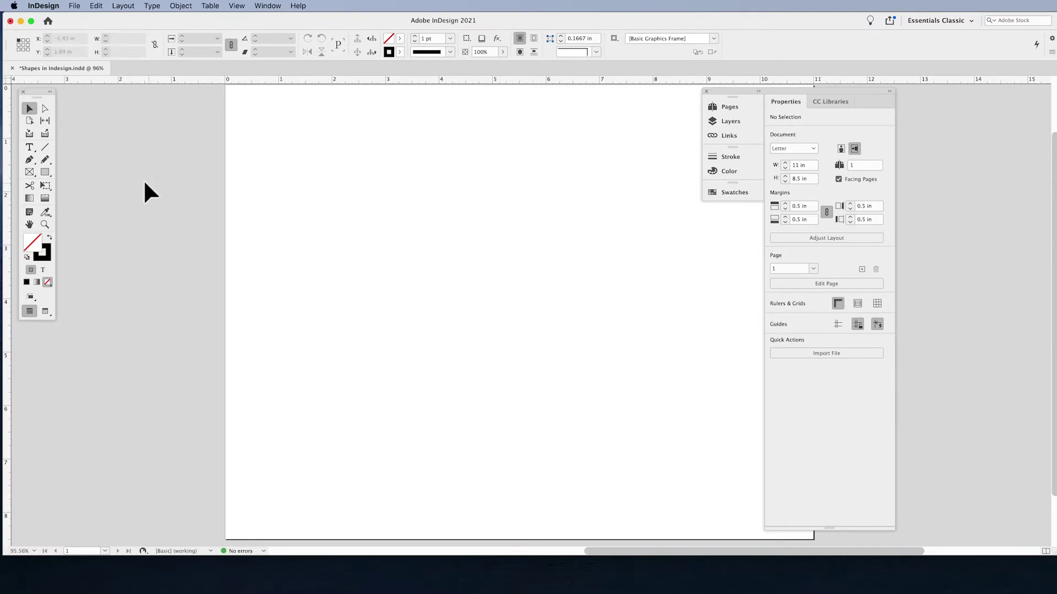
left_click(48, 174)
left_click_drag(398, 169, 589, 305)
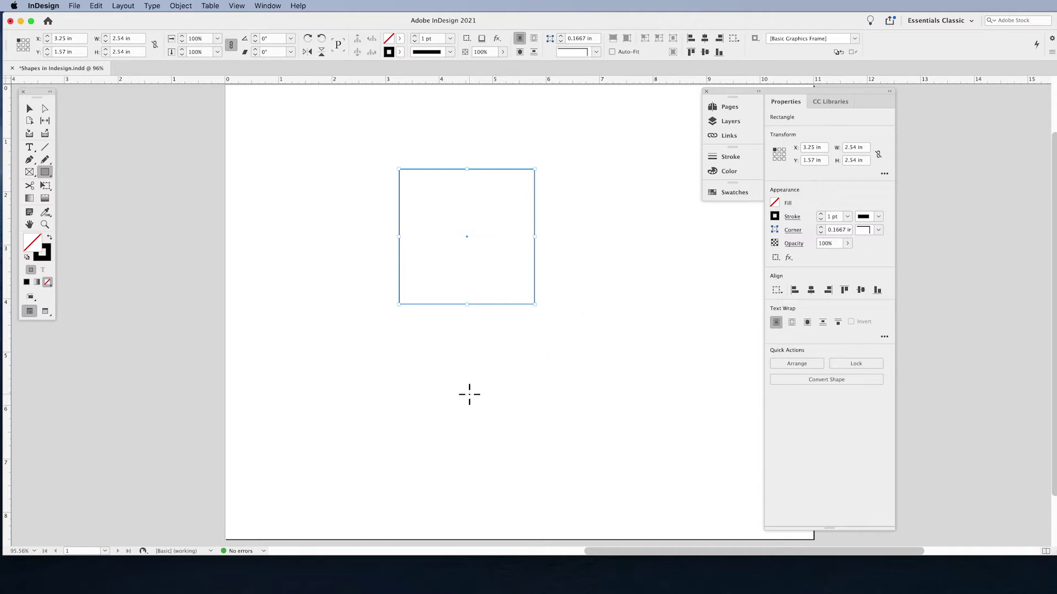
left_click_drag(469, 394, 626, 460)
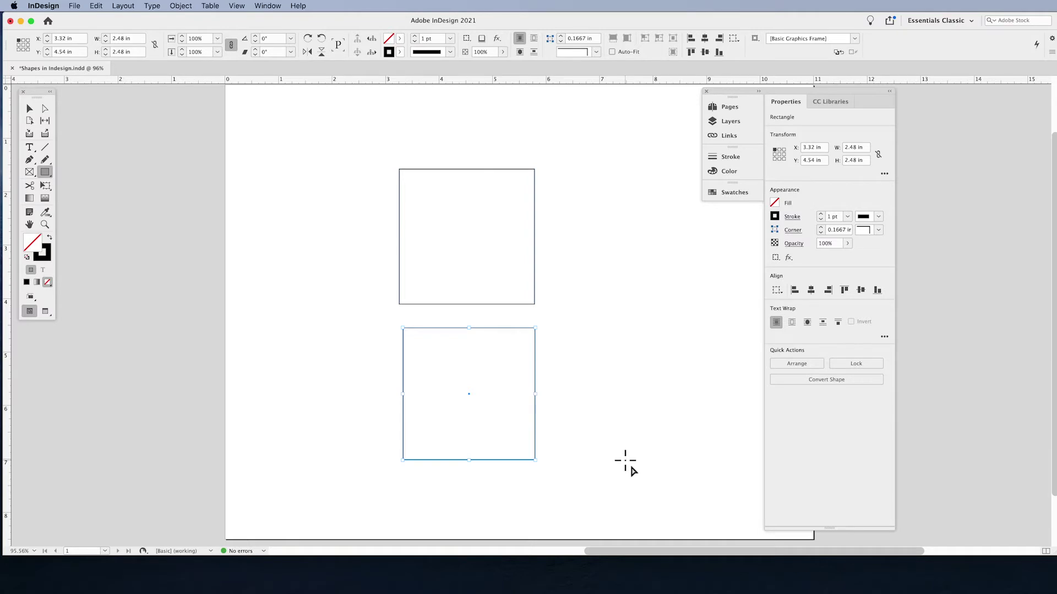
Delete both square frames and draw a 2.65 in circle in the upper middle with the Ellipse tool
left_click(30, 109)
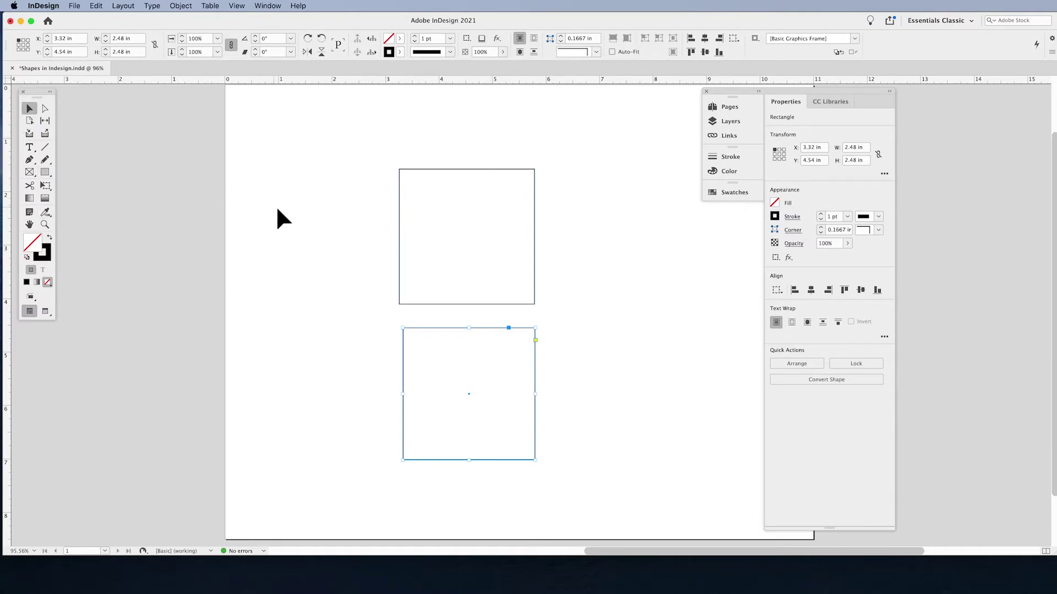
left_click_drag(286, 221, 459, 371)
key("BackSpace")
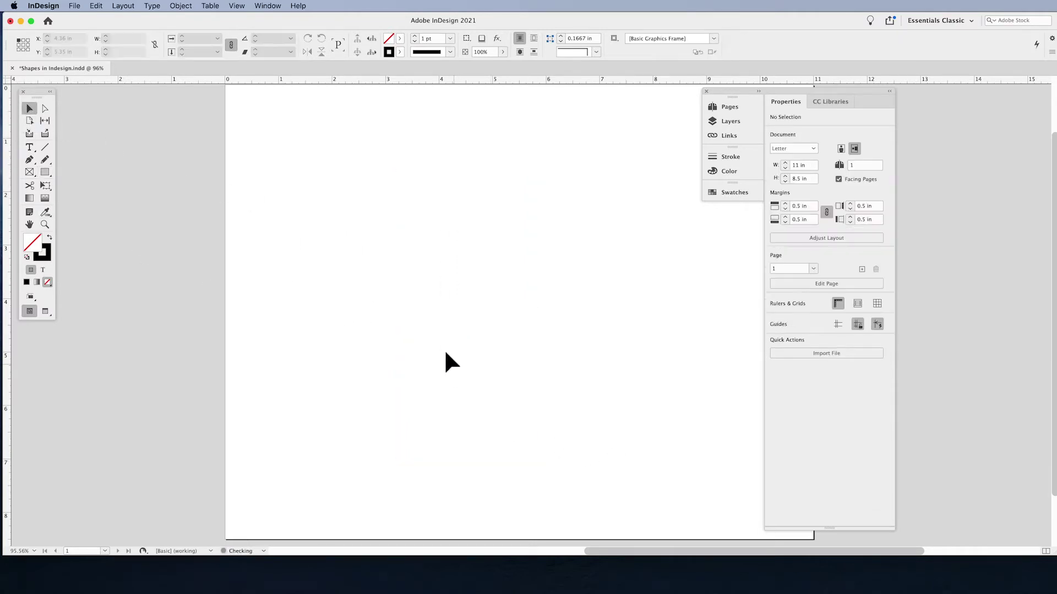
left_click_drag(47, 173, 86, 194)
mouse_move(383, 197)
left_mouse_down()
mouse_move(510, 304)
mouse_move(472, 309)
mouse_move(503, 305)
mouse_move(543, 340)
left_mouse_up()
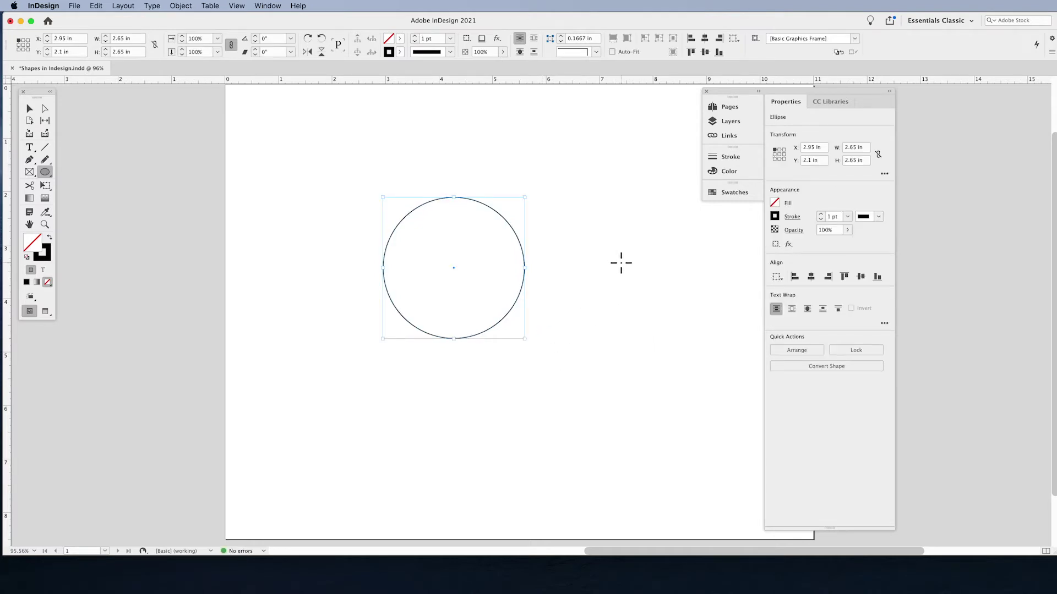
Create a 2 in × 2 in circle by entering its size in the Ellipse dialog
left_click(621, 263)
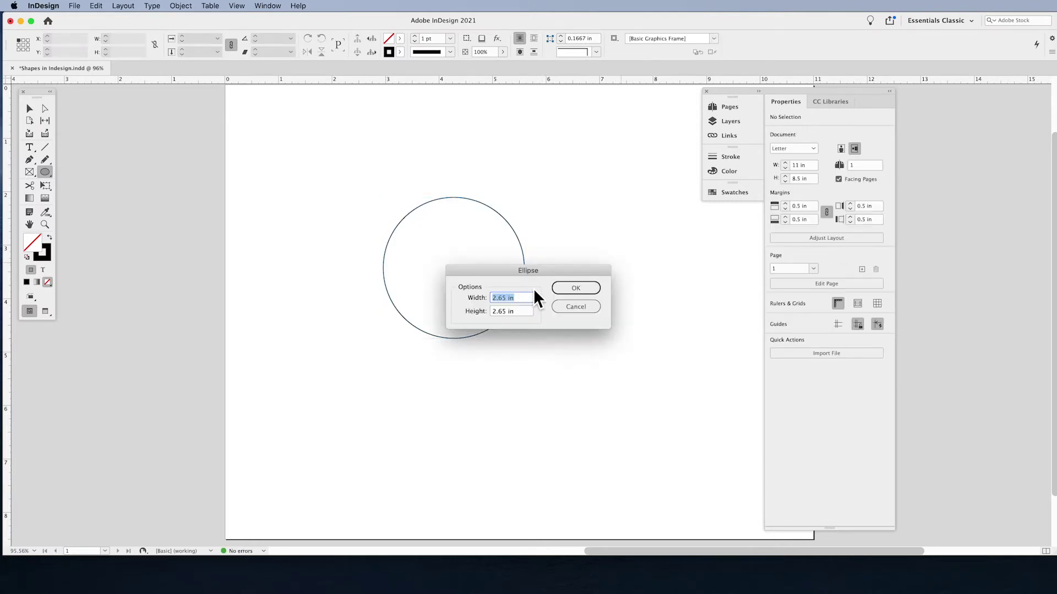
double_click(509, 297)
type("2")
key("Tab")
type("2")
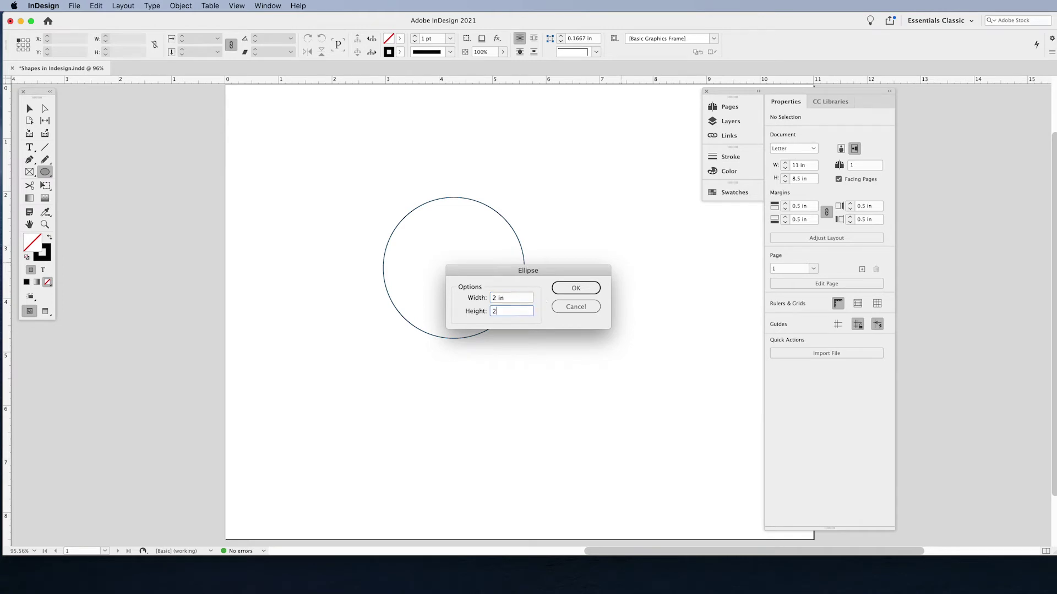
key("Return")
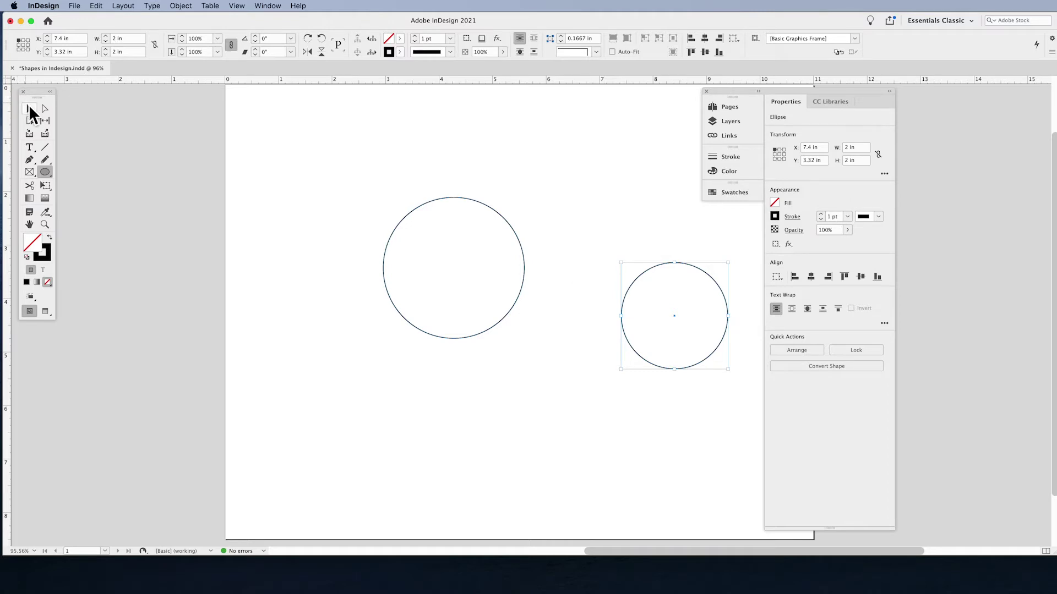
Move the 2 in circle up beside the larger circle and select both circles
left_click(29, 108)
left_click_drag(632, 276, 579, 222)
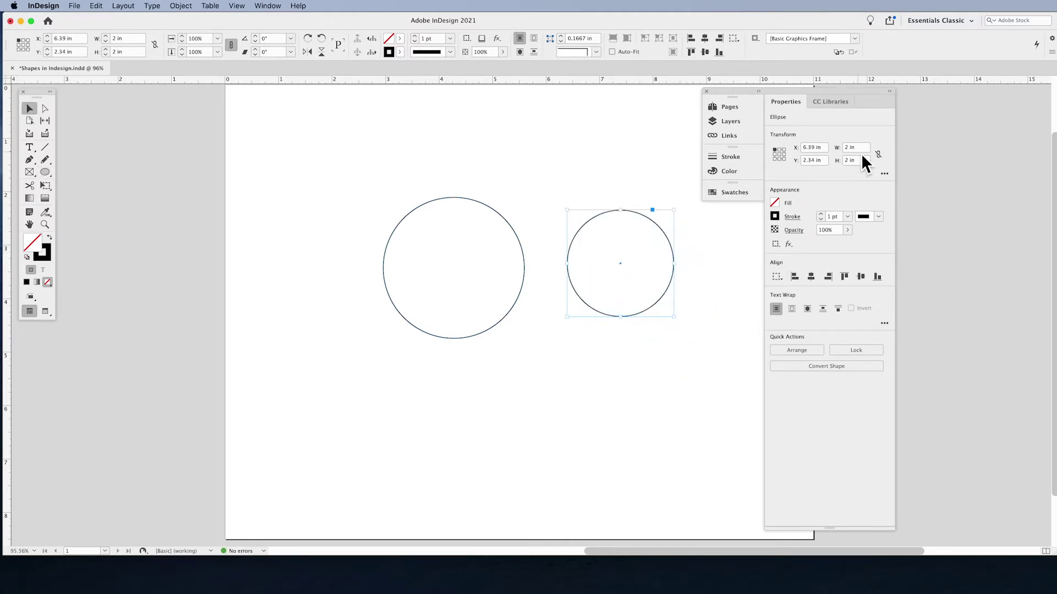
left_click(126, 38)
left_click(466, 158)
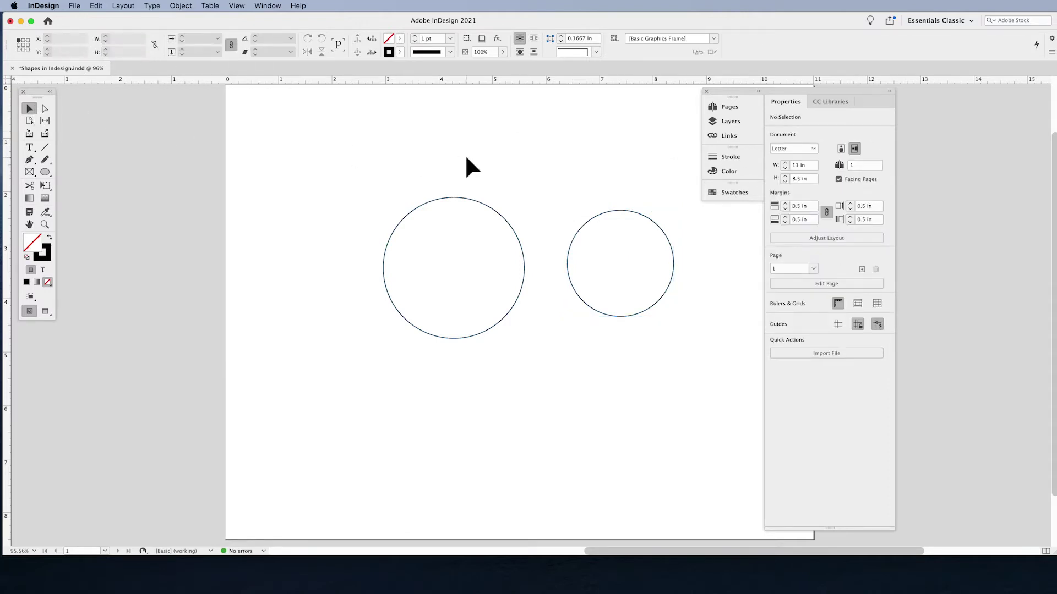
left_click_drag(426, 161, 596, 246)
Delete both circles and draw a hexagon on the page with the Polygon tool
key("Delete")
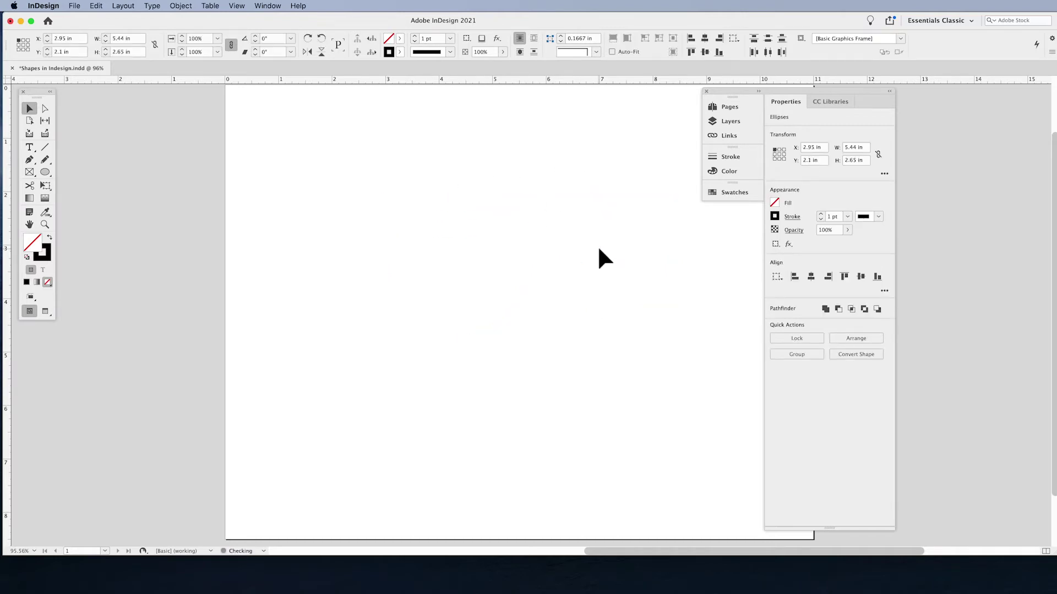
left_click(46, 175)
left_click_drag(45, 177, 74, 205)
mouse_move(342, 211)
left_mouse_down()
mouse_move(406, 278)
mouse_move(446, 300)
left_mouse_up()
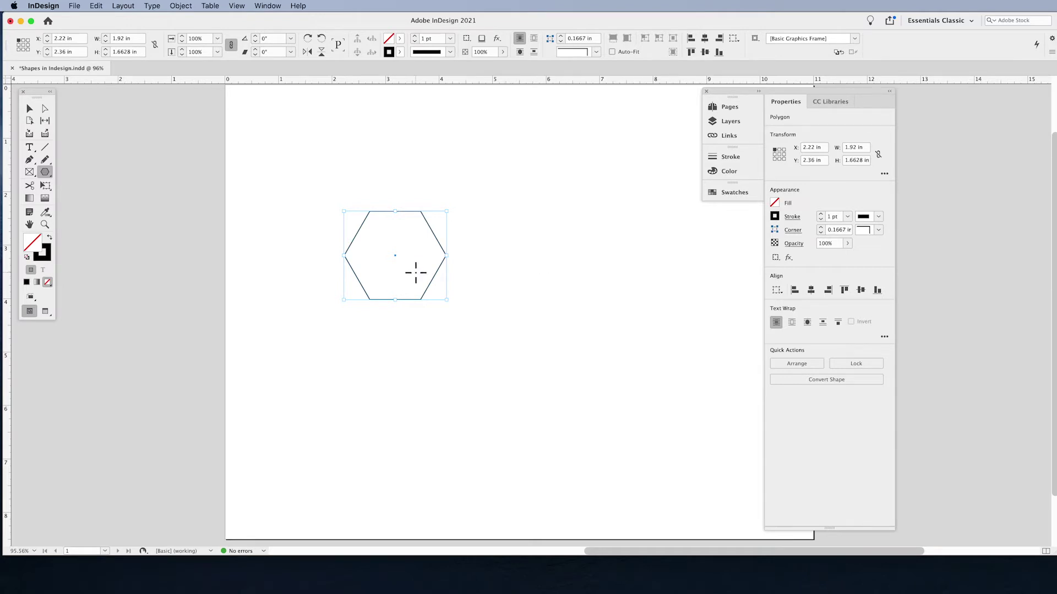
left_click(29, 109)
left_click(354, 184)
Create a 2 × 2 in five-sided polygon from the Polygon dialog, then delete it
left_click(47, 173)
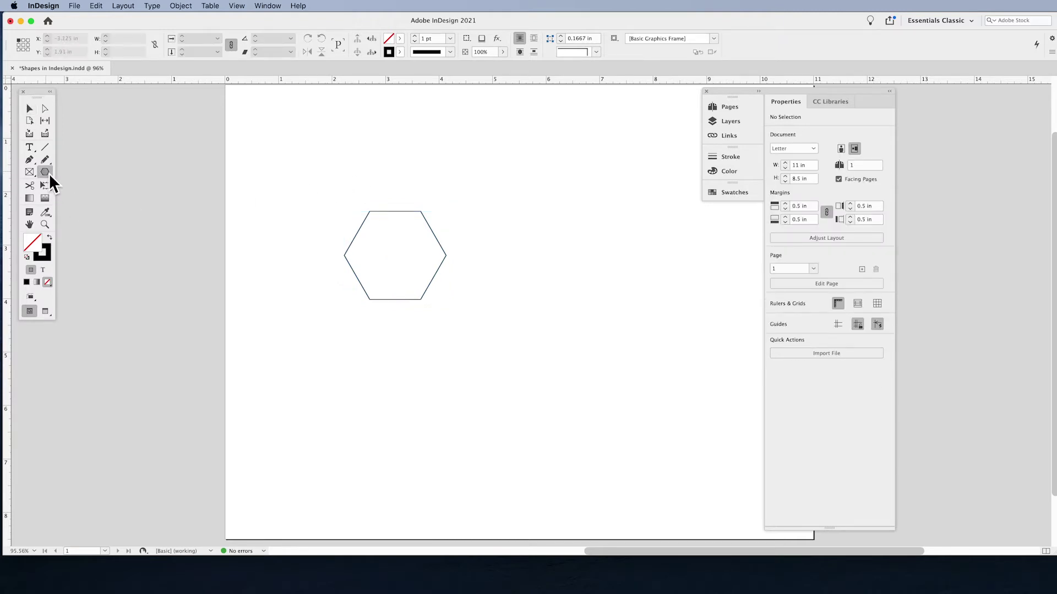
left_click(540, 246)
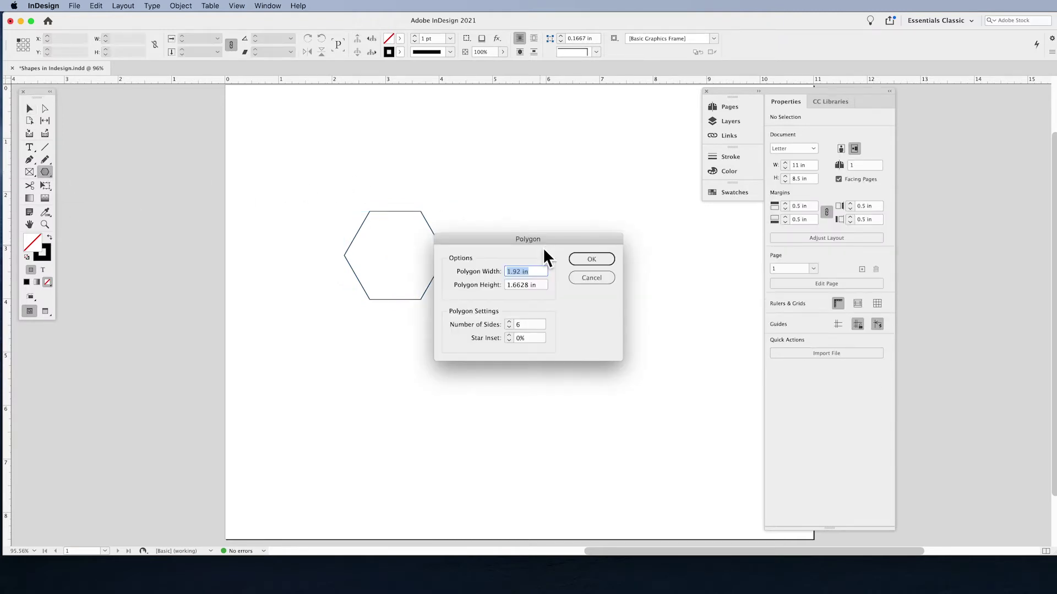
left_click_drag(527, 236, 567, 220)
type("+")
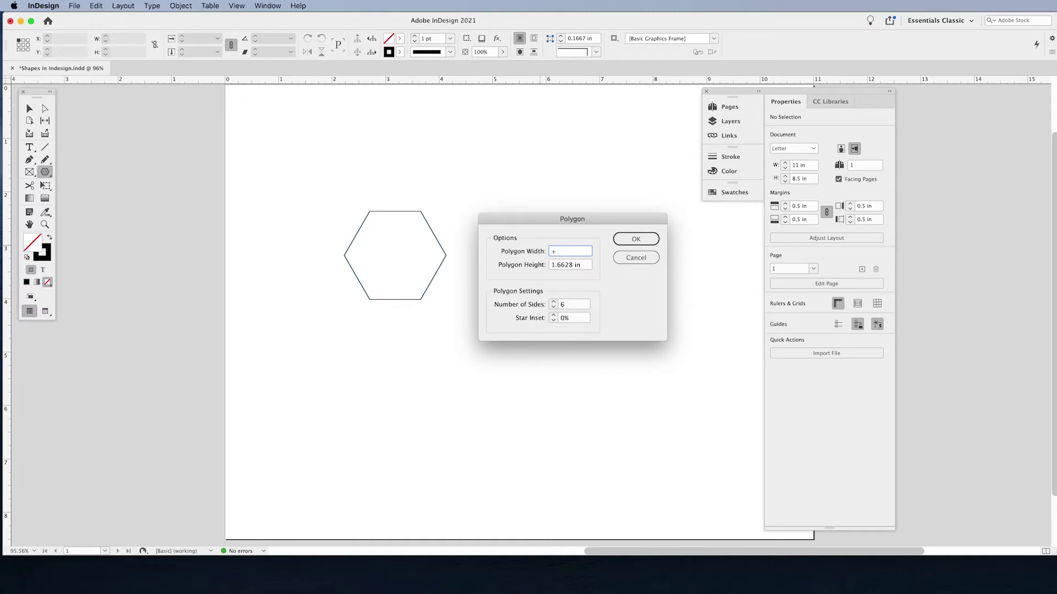
key("BackSpace")
key("Tab")
type("2")
left_click(555, 302)
left_click(556, 308)
left_click(556, 308)
left_click(645, 241)
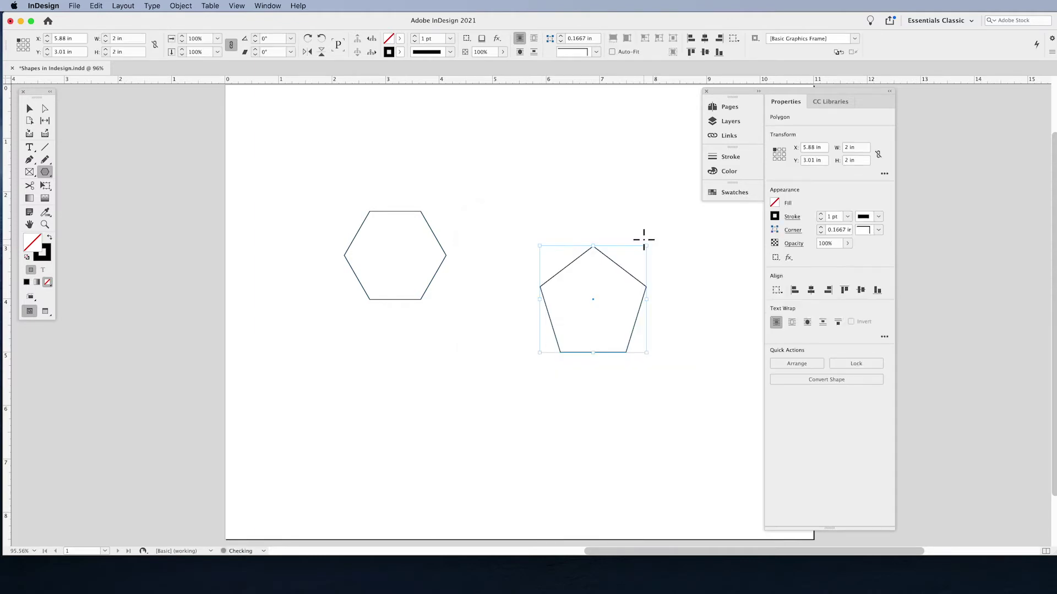
key("v")
key("BackSpace")
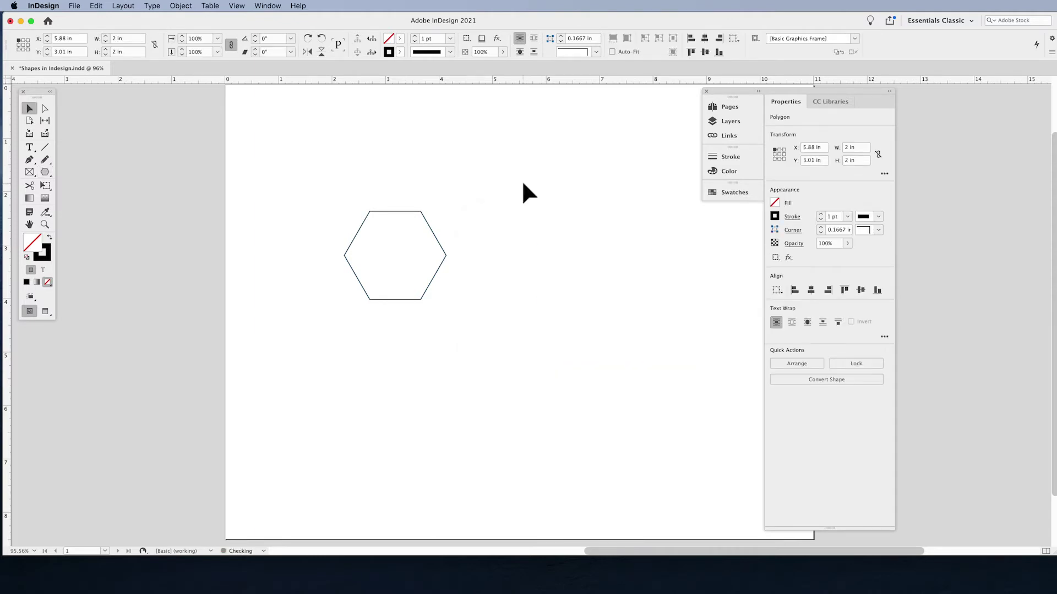
Create a five-point star with 50% star inset right of the hexagon
left_click(44, 172)
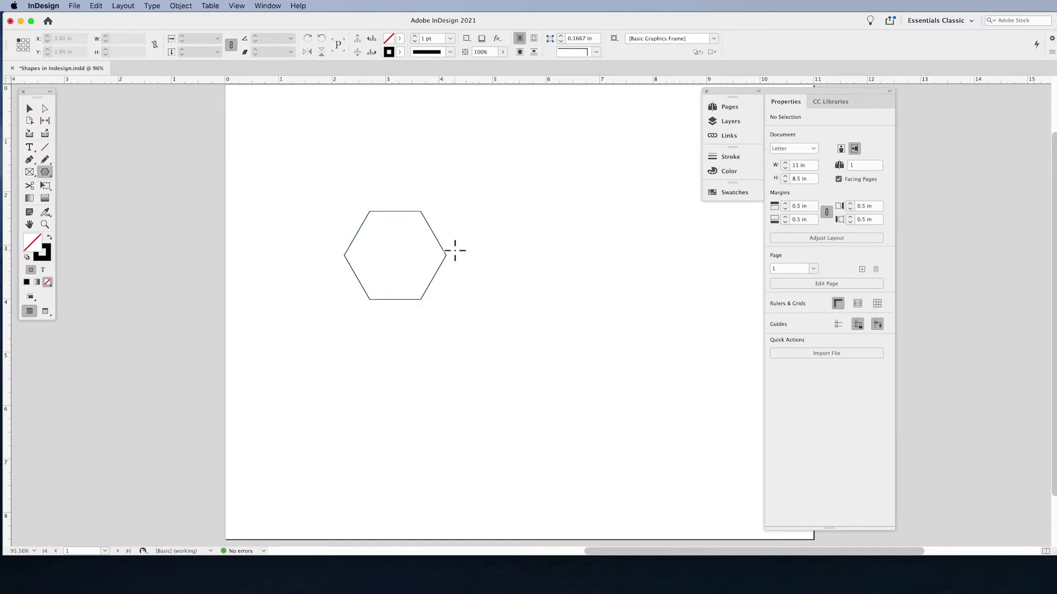
left_click(548, 259)
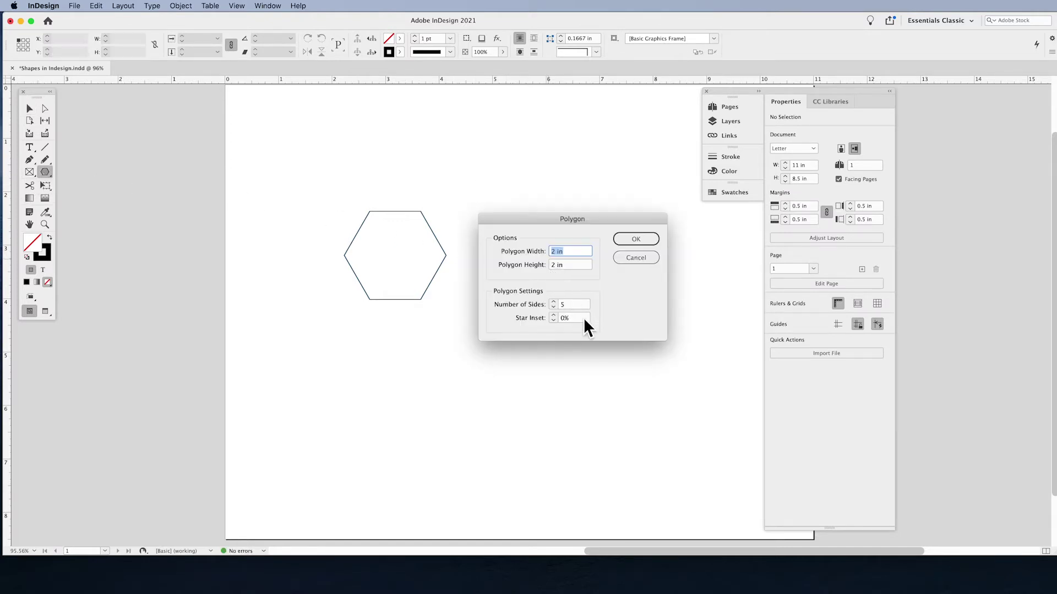
left_click(553, 320)
type("50")
key("Return")
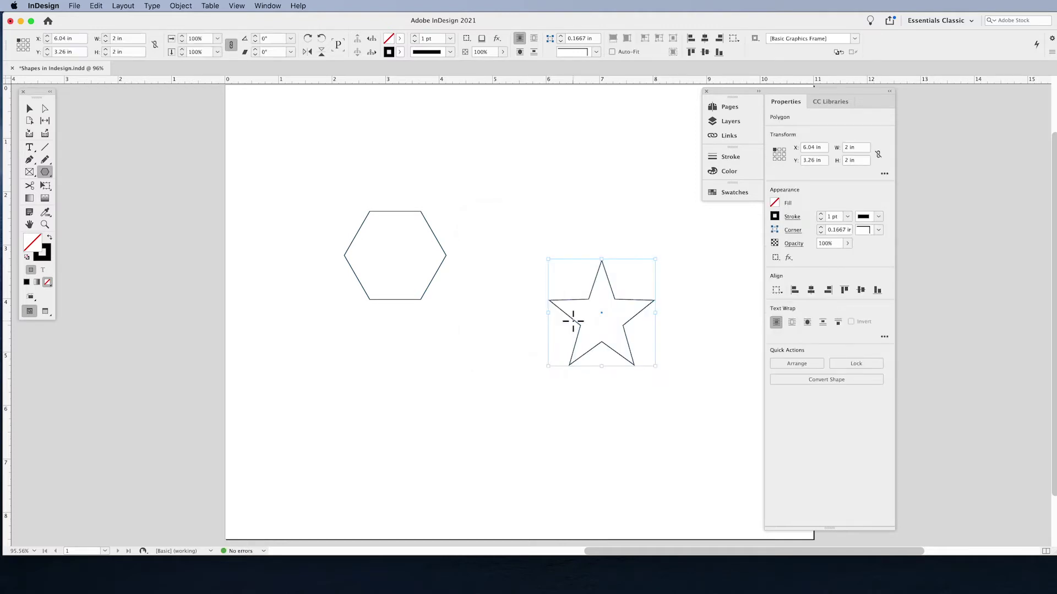
Create a 2 × 2 in pentagon with 0% star inset near the bottom of the page
left_click(51, 174)
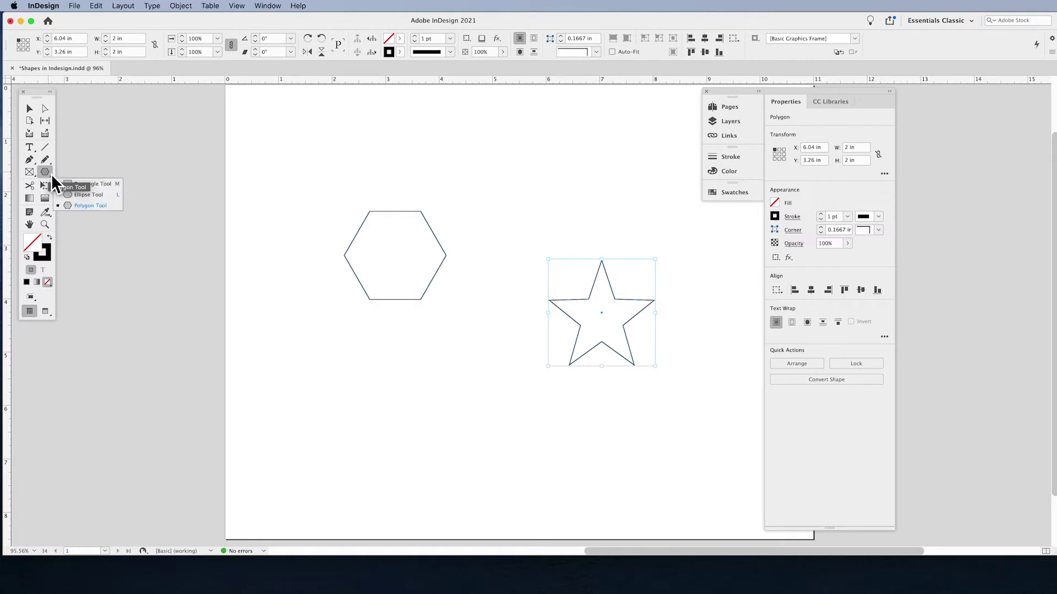
left_click(401, 425)
left_click_drag(575, 319, 560, 321)
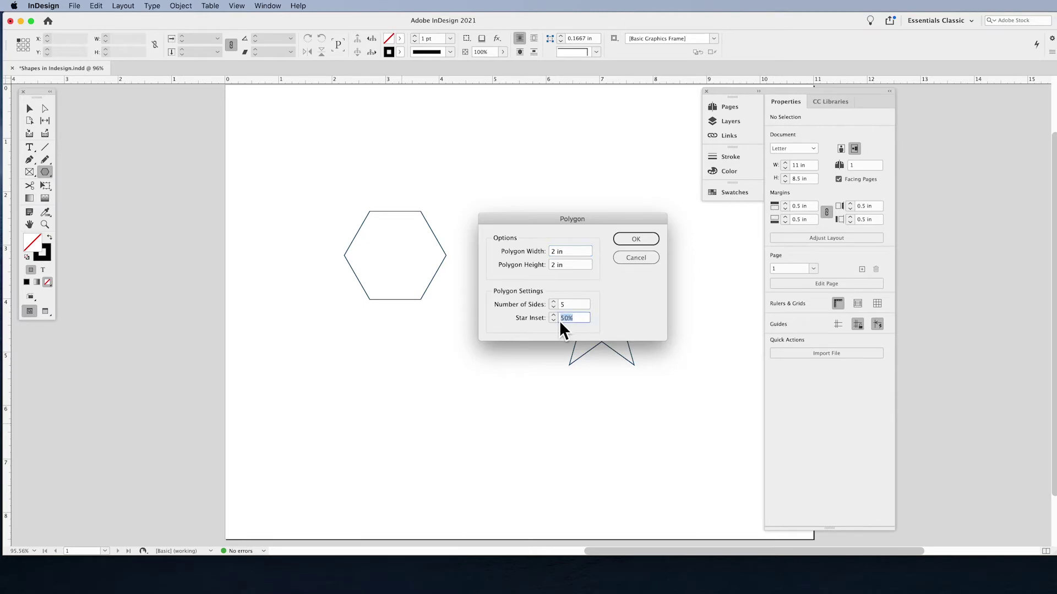
key("Return")
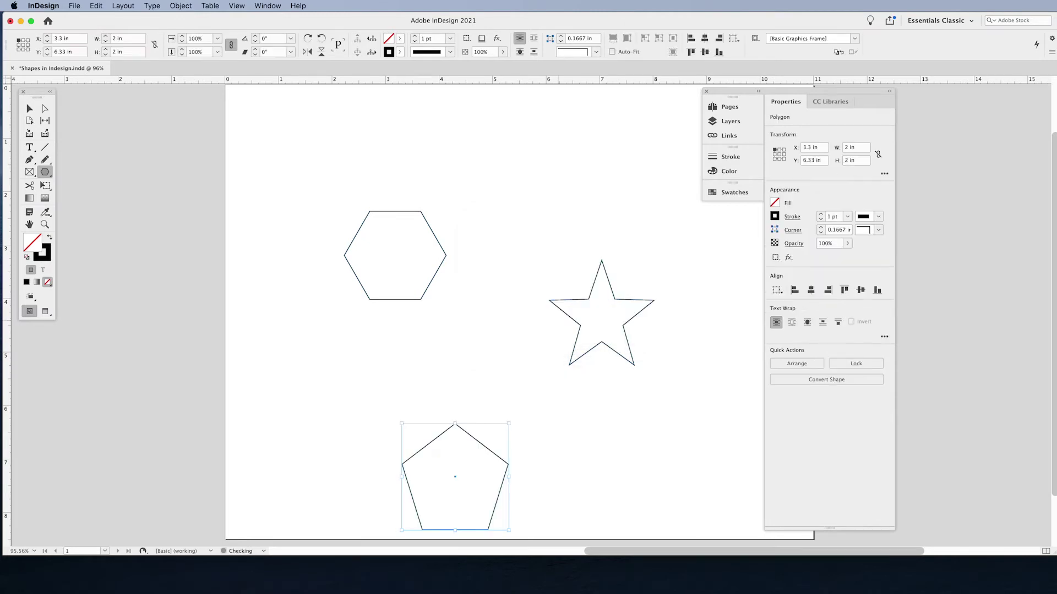
Delete the hexagon, move the pentagon into its place, and select the star
left_click(31, 109)
left_click_drag(402, 285, 402, 286)
key("Delete")
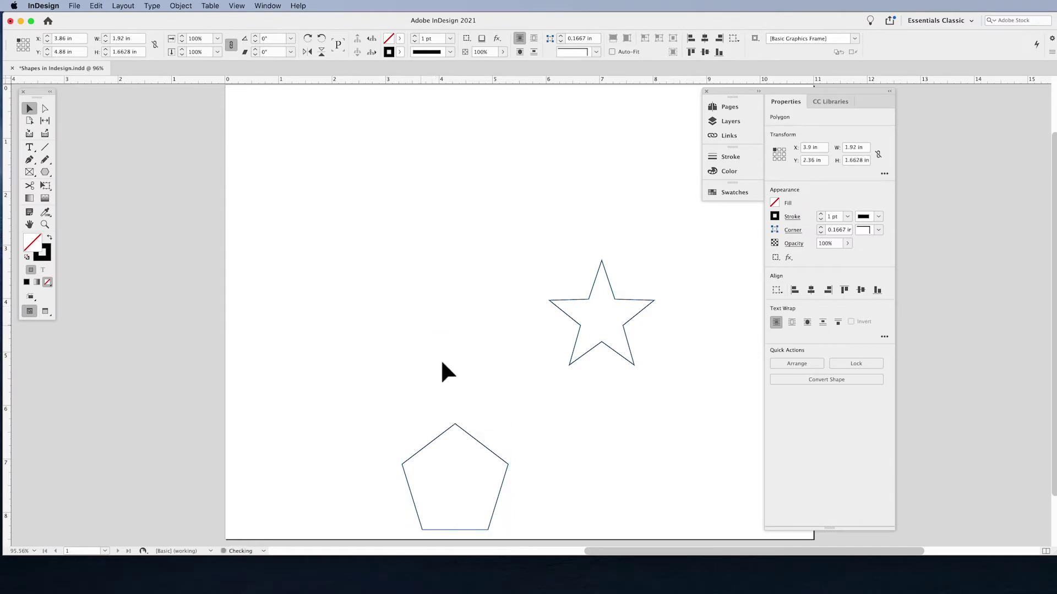
left_click_drag(458, 424, 434, 260)
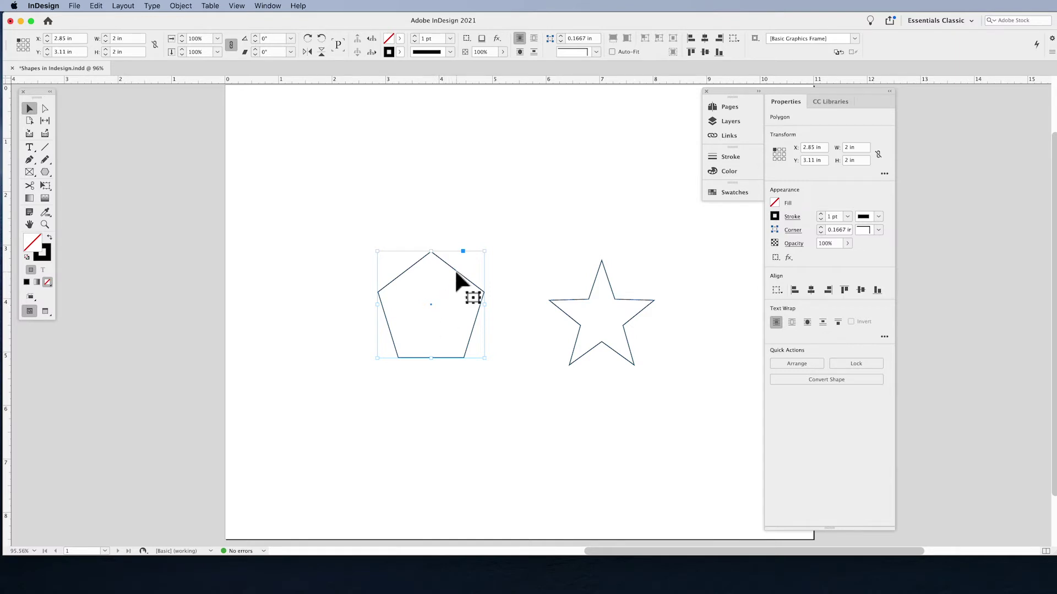
left_click(579, 301)
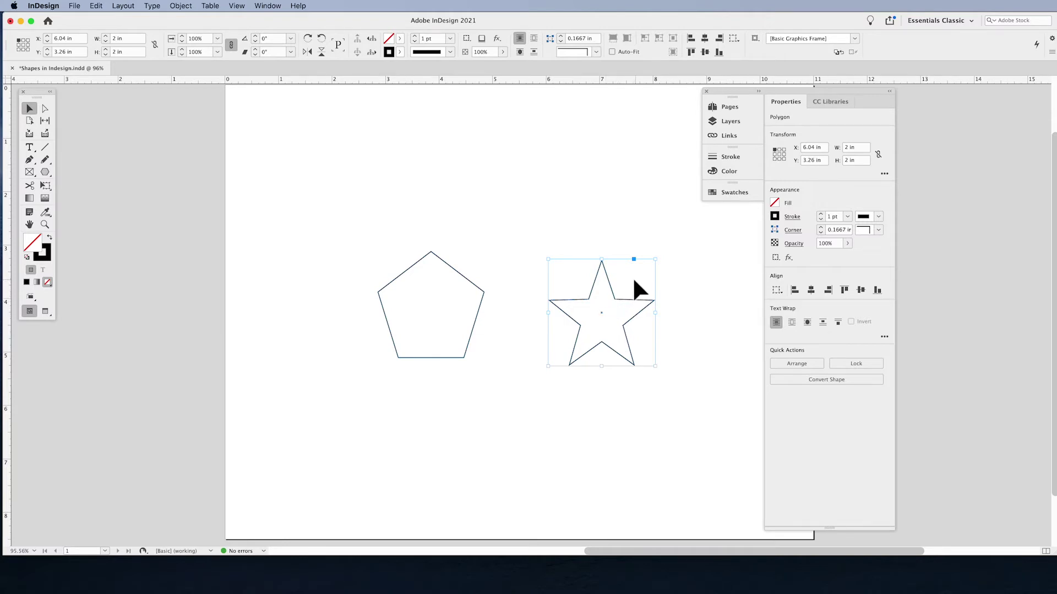
Delete the pentagon and try a thin polygon star with 90% star inset
left_click(463, 301)
key("Delete")
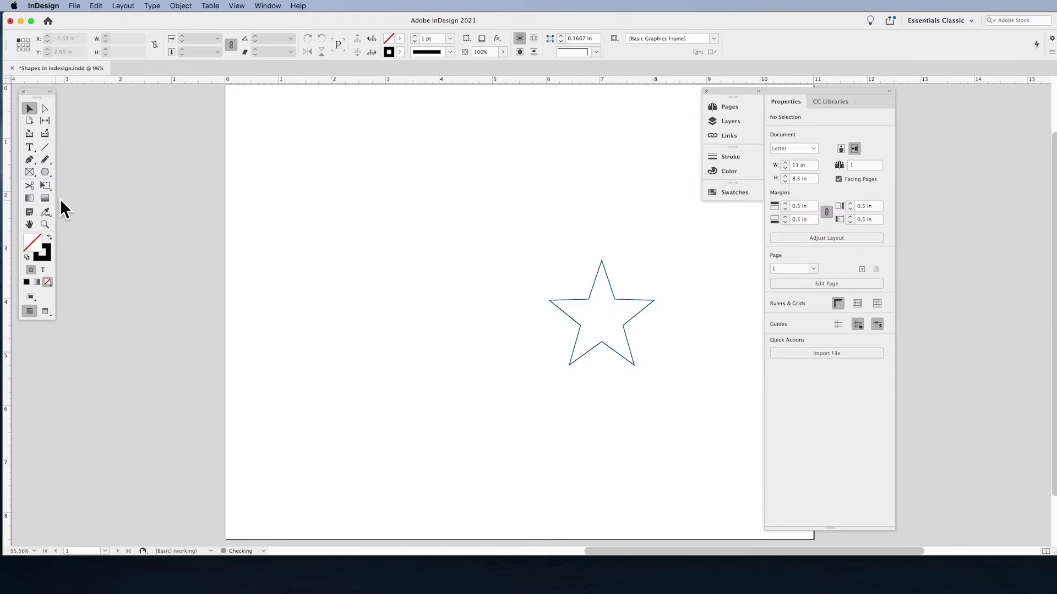
left_click(46, 172)
left_click(404, 311)
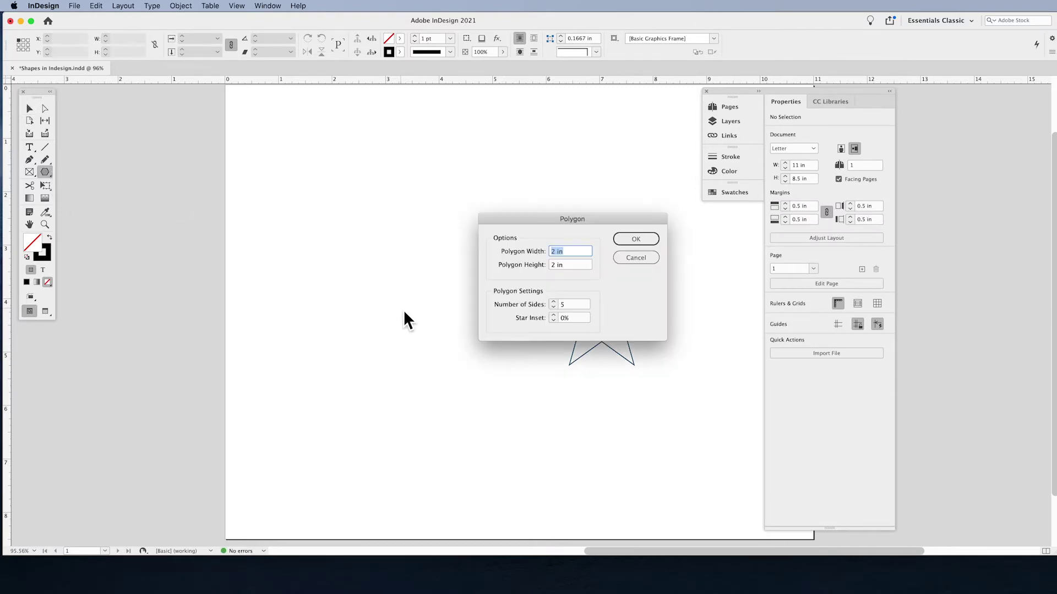
double_click(563, 318)
type("90")
key("Return")
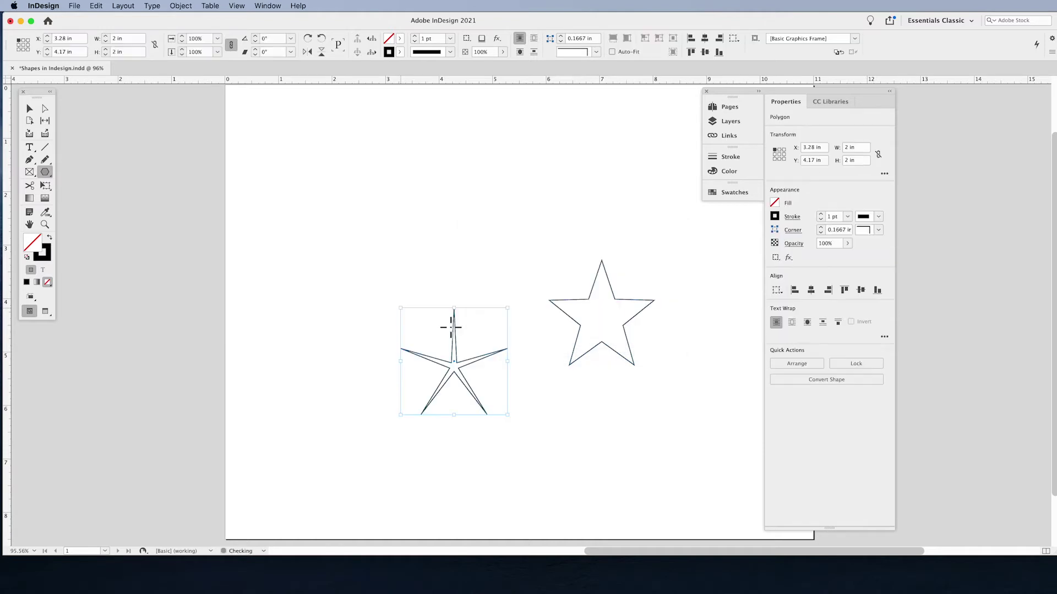
Replace the thin star with a 13-sided star at 30% inset, moved up and left
left_click(30, 109)
key("BackSpace")
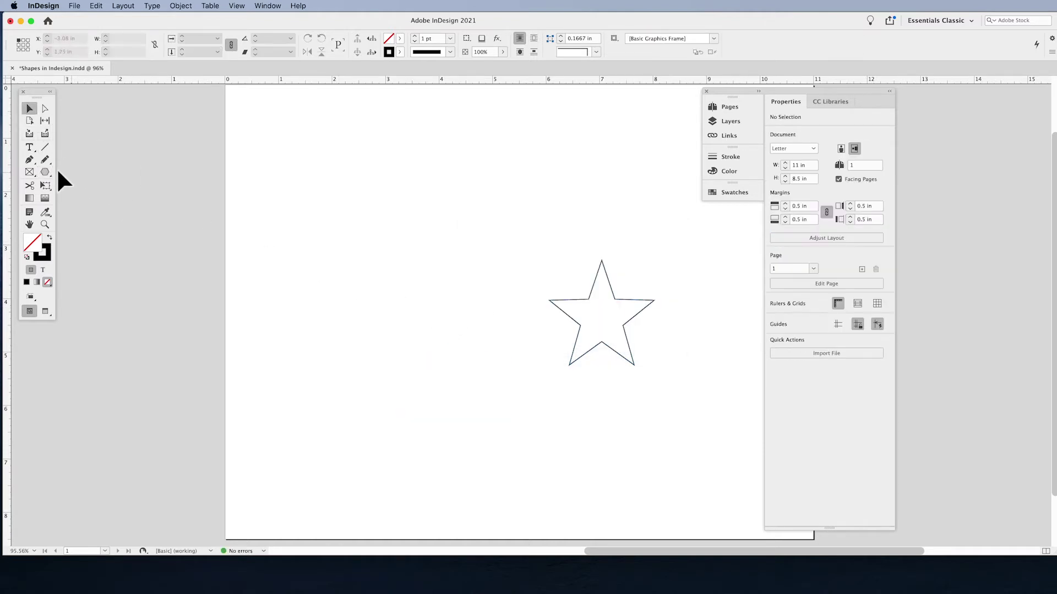
left_click(48, 172)
left_click(388, 307)
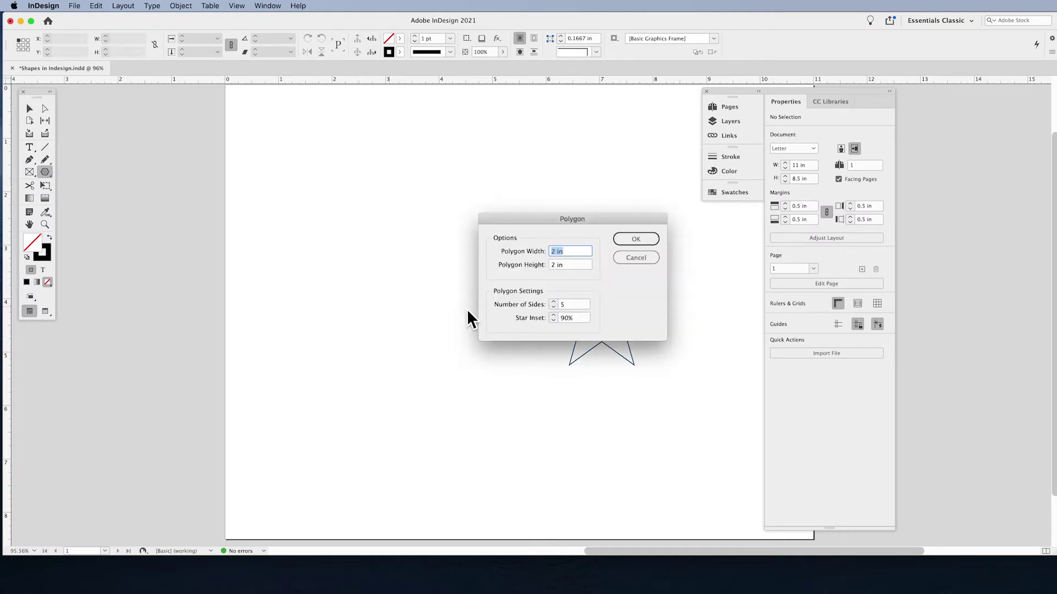
double_click(570, 304)
type("13")
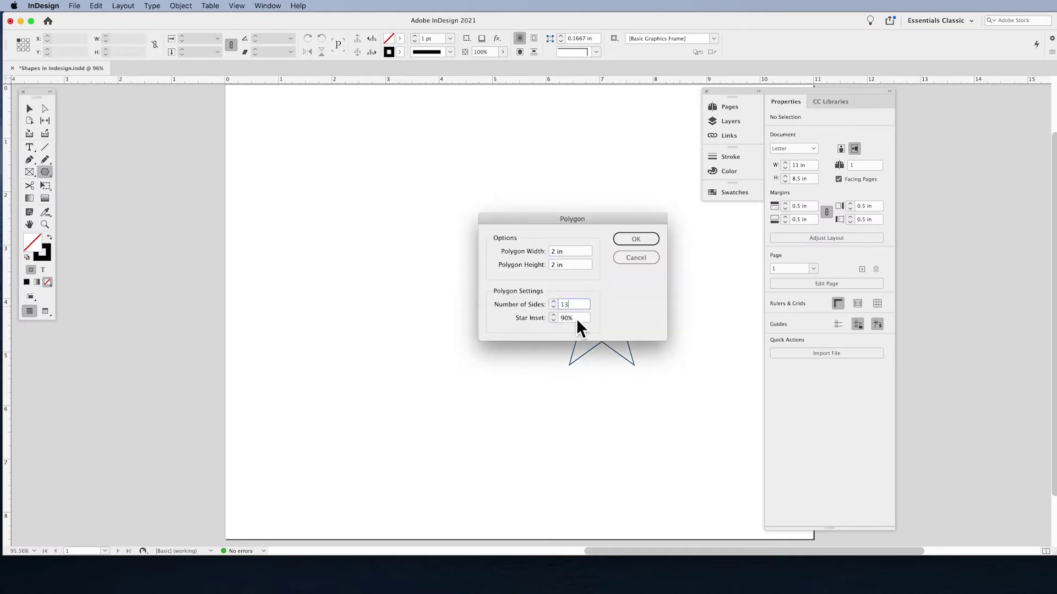
key("Tab")
type("30")
key("Return")
left_click(29, 109)
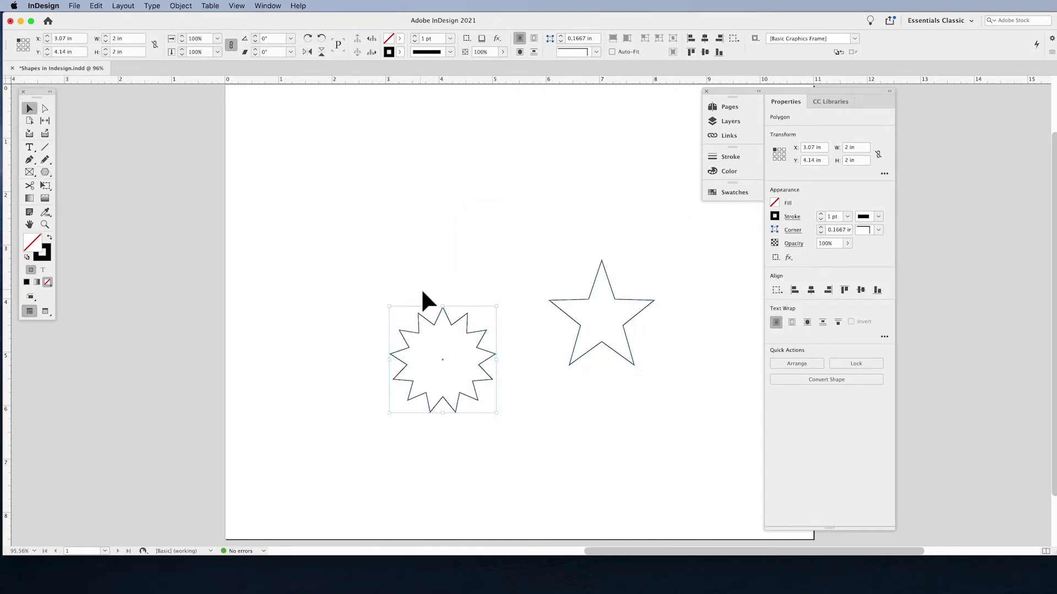
left_click_drag(430, 330, 394, 288)
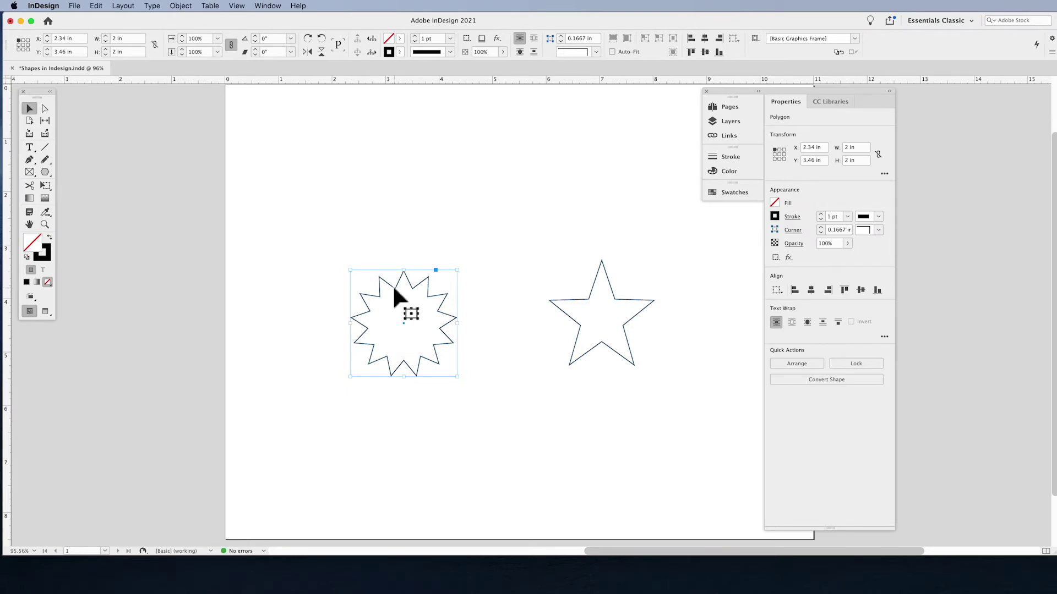
Nudge the 13-point star up-left, then change it to 8 sides with 65% star inset
left_click_drag(395, 292, 394, 284)
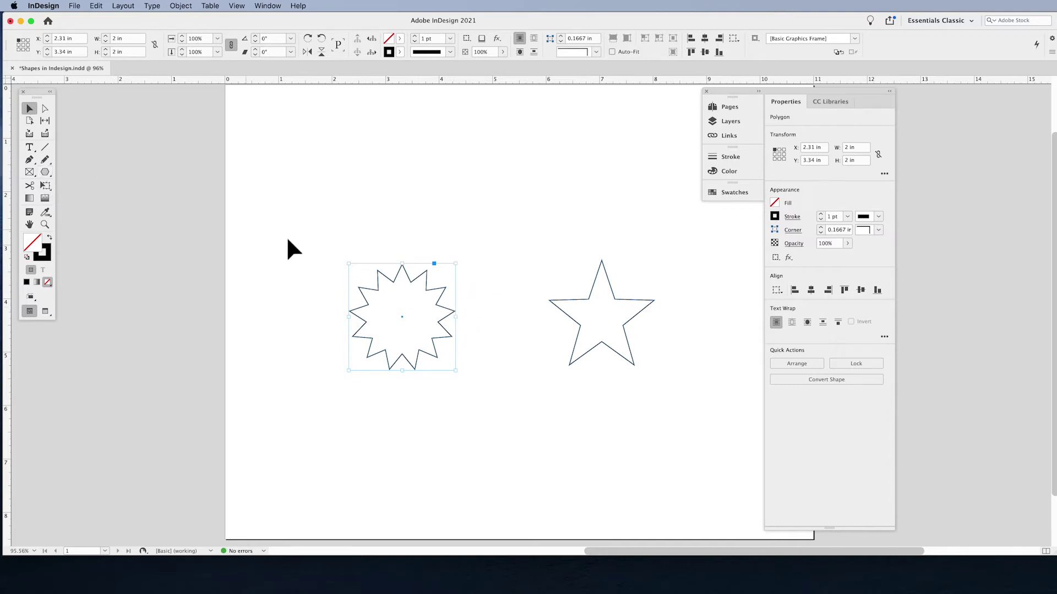
double_click(45, 173)
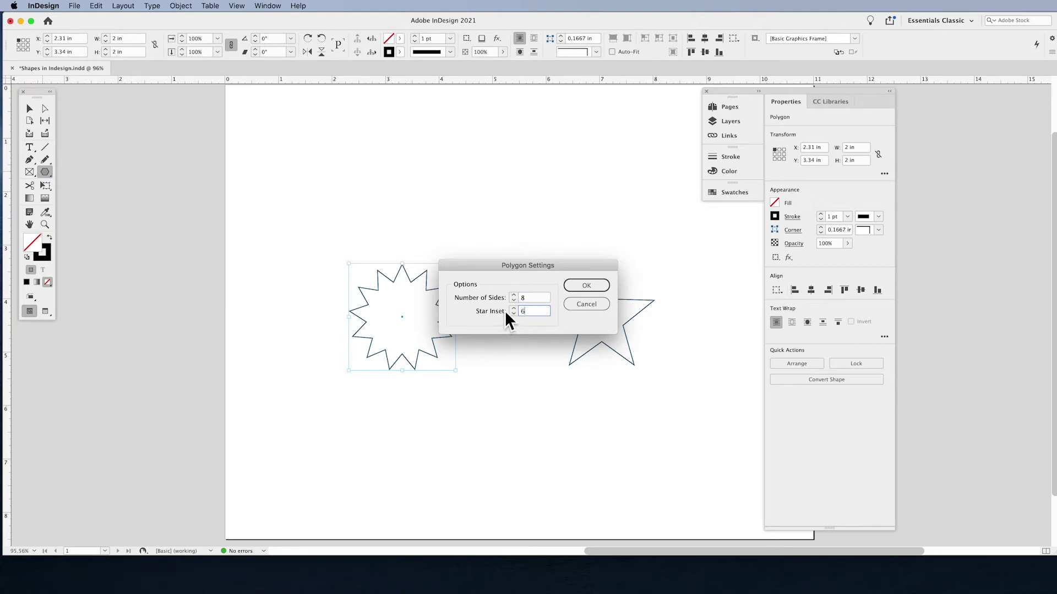
left_click(588, 286)
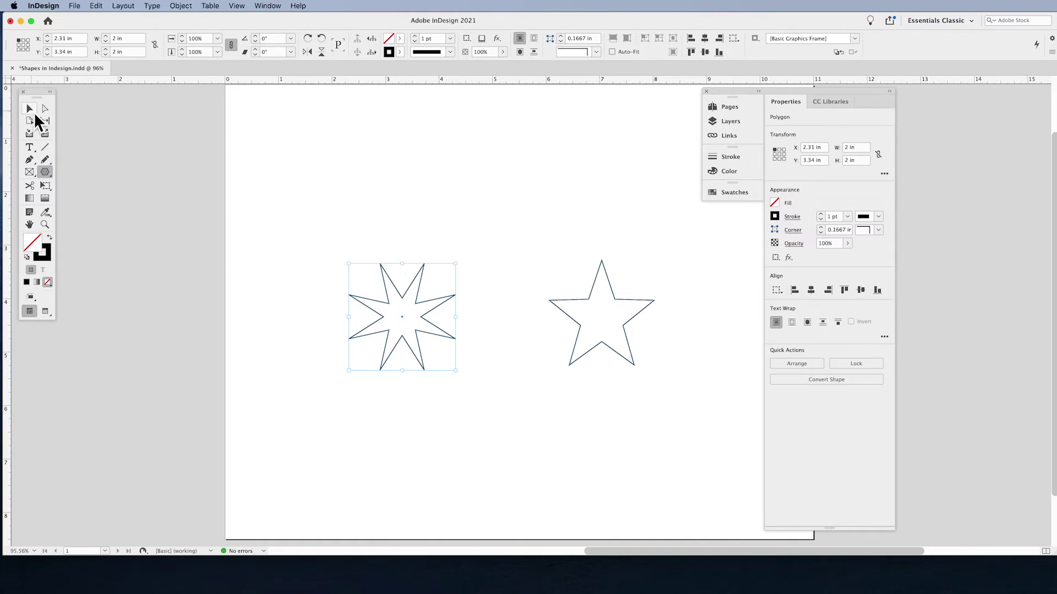
double_click(47, 171)
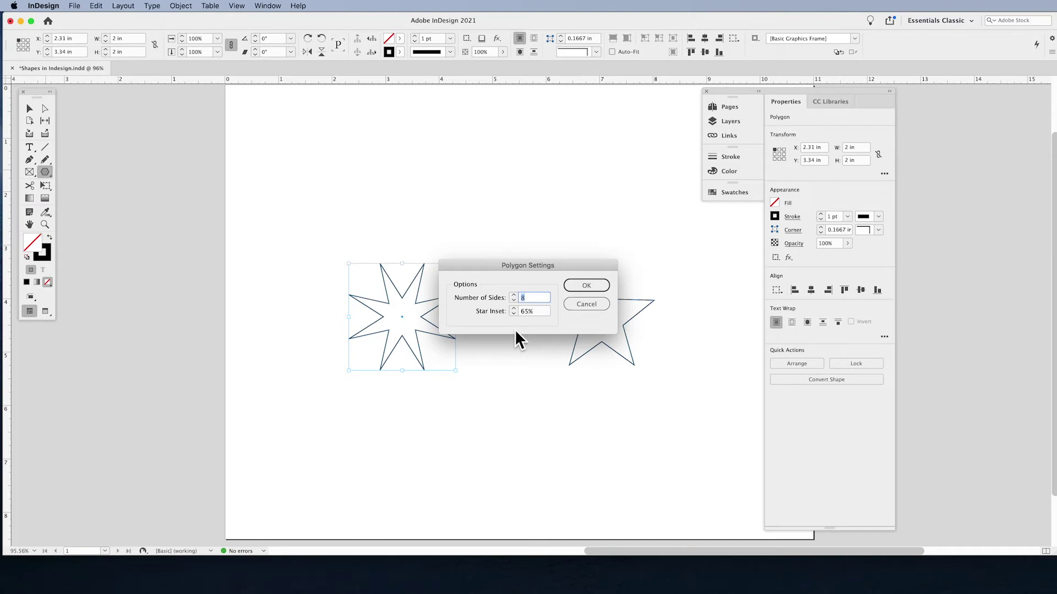
left_click(570, 306)
left_click(593, 285)
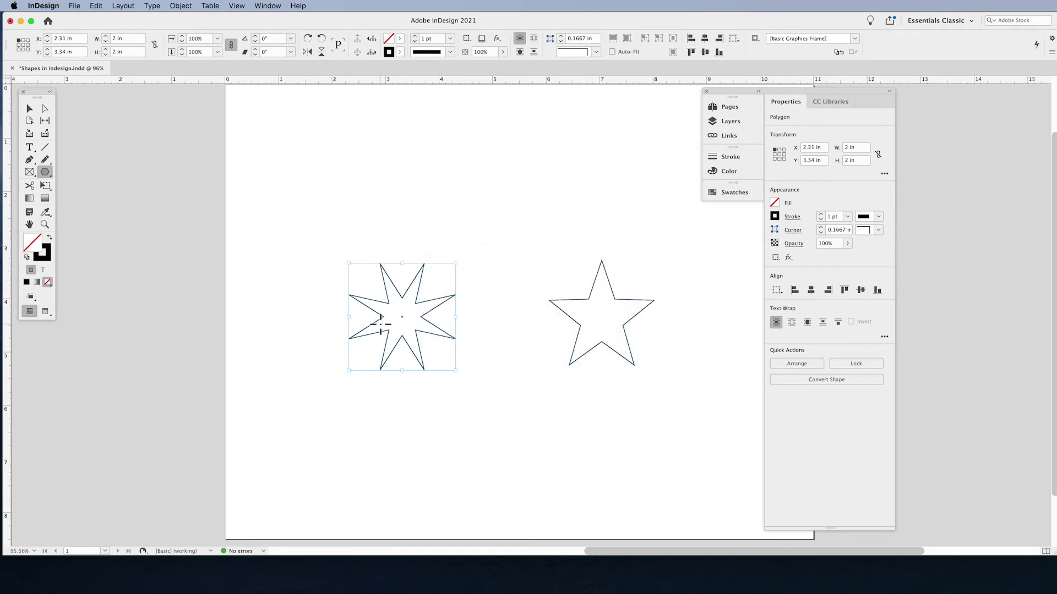
left_click(30, 109)
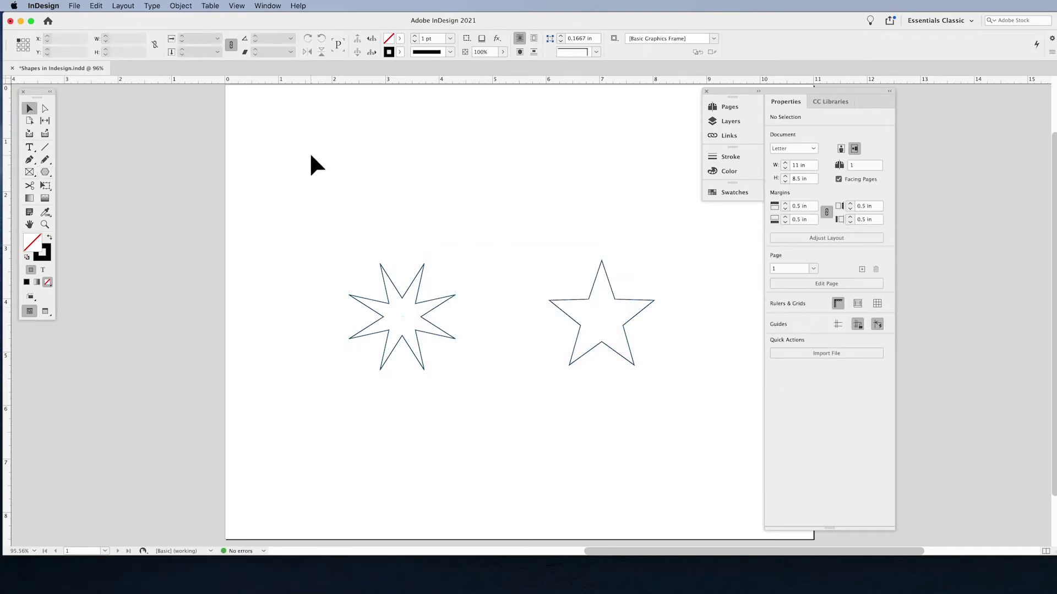
Delete both stars and create a three-sided polygon triangle mid-page
left_click_drag(287, 226, 616, 343)
key("Delete")
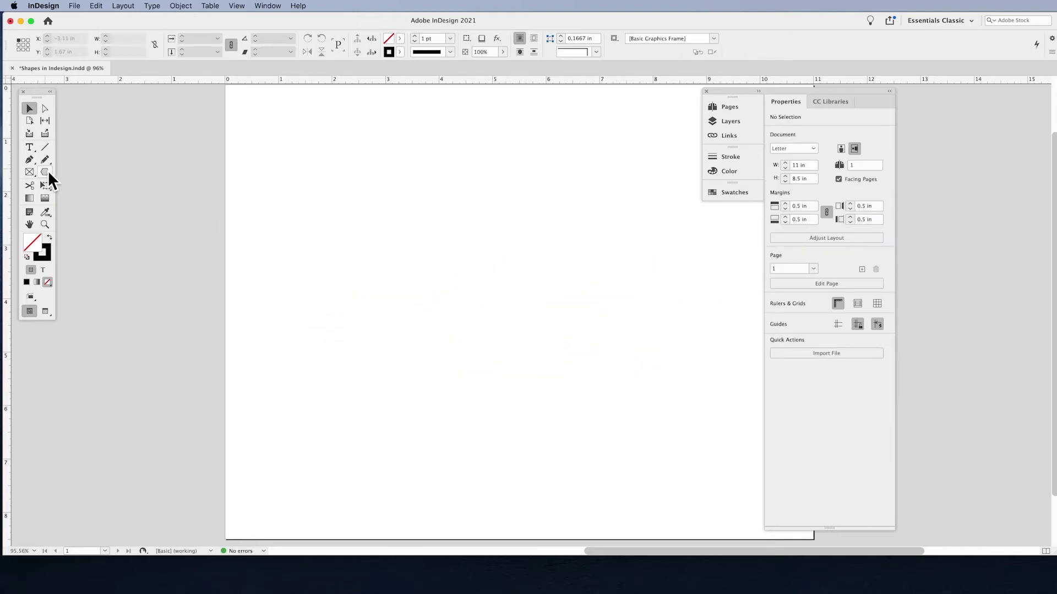
left_click(45, 171)
left_click(486, 286)
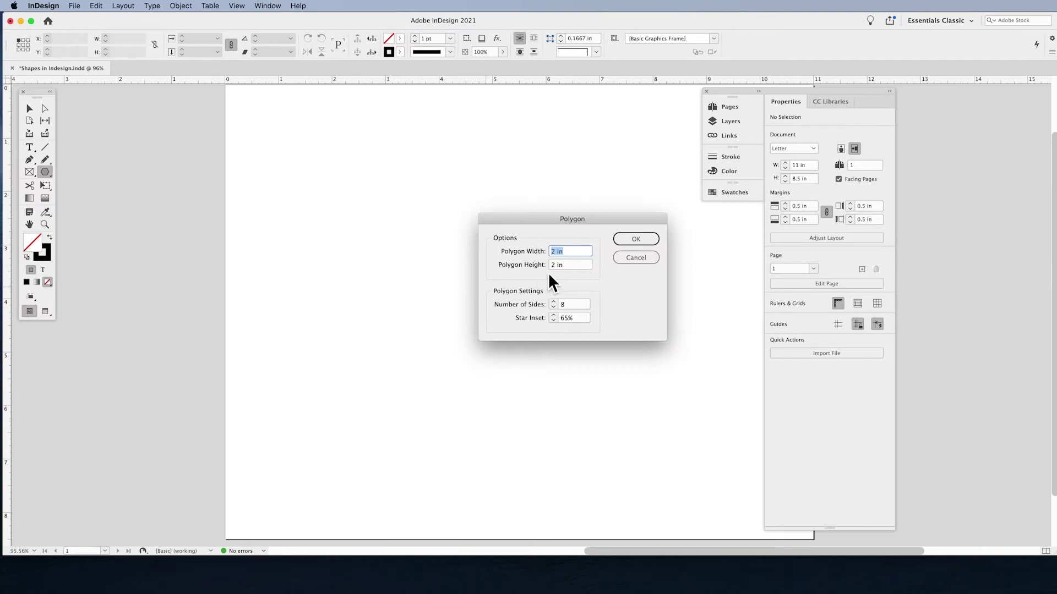
left_click(577, 305)
key("Return")
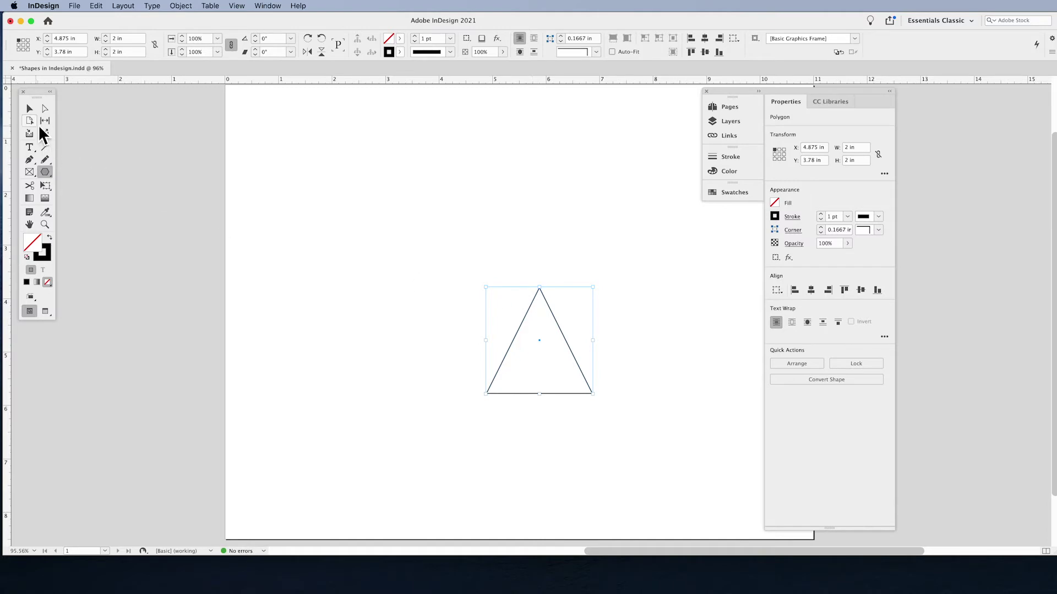
left_click(33, 111)
Draw a 3.05 × 1.08 in rectangle above the triangle and a small circle to its left
left_click(46, 172)
left_click_drag(47, 174, 83, 184)
left_click_drag(329, 193, 493, 250)
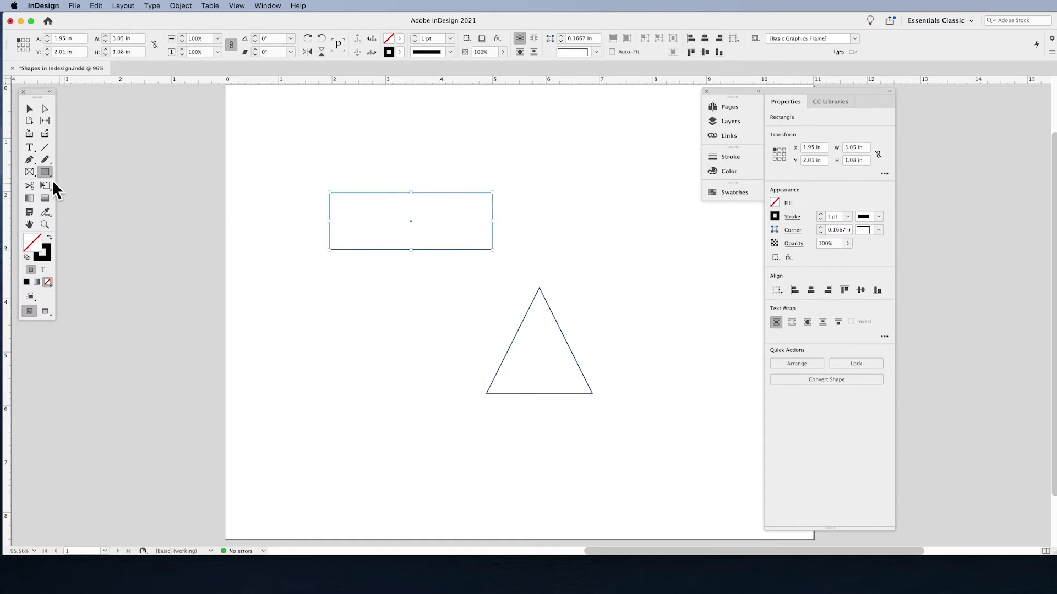
left_click_drag(50, 176, 66, 197)
left_click_drag(382, 329, 423, 369)
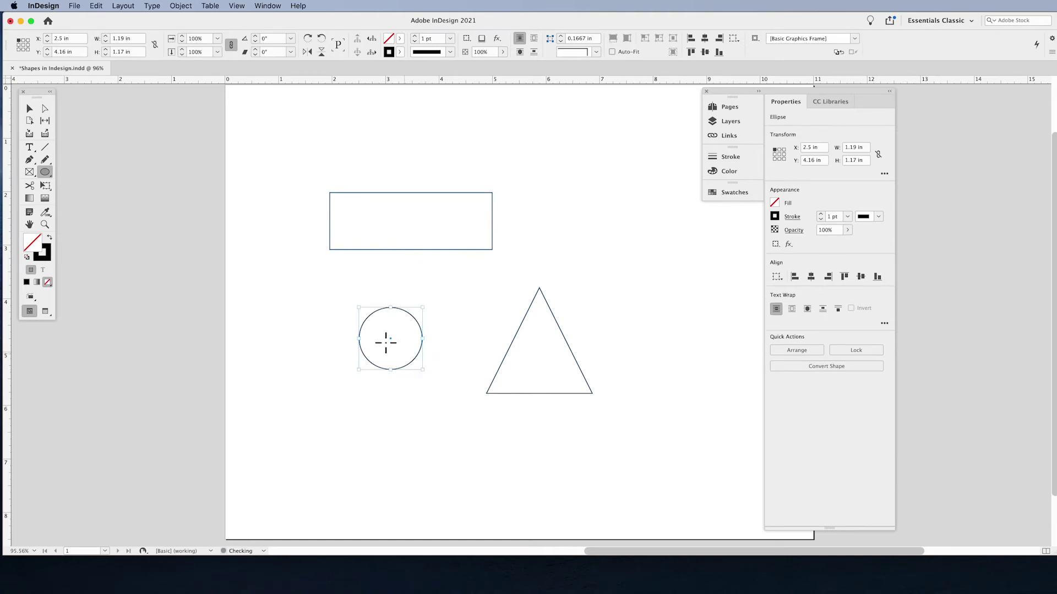
Convert the circle into a square with Object > Convert Shape > Rectangle
left_click(30, 110)
left_click(186, 7)
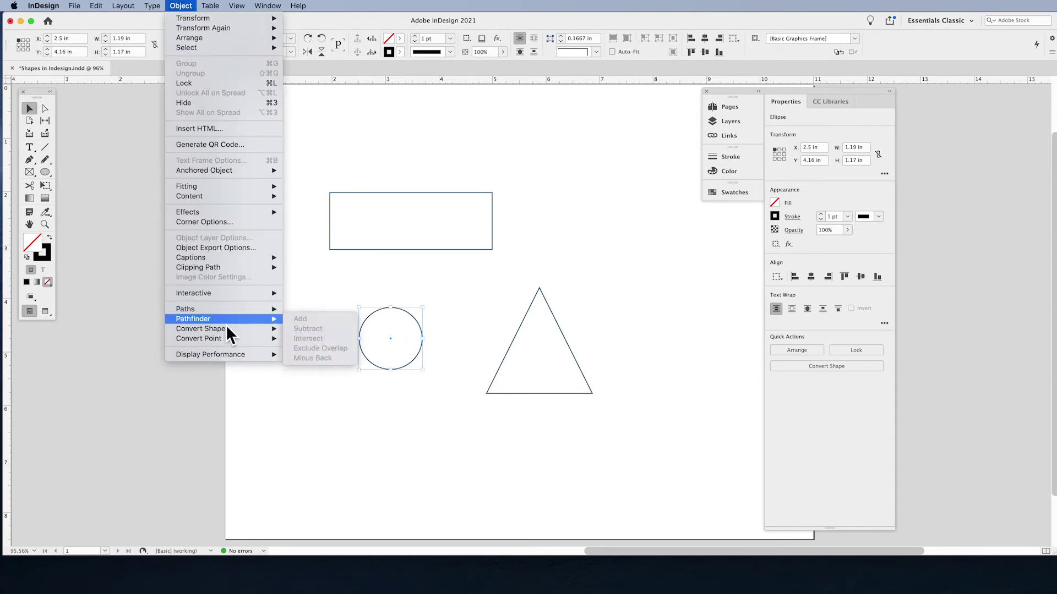
mouse_move(226, 331)
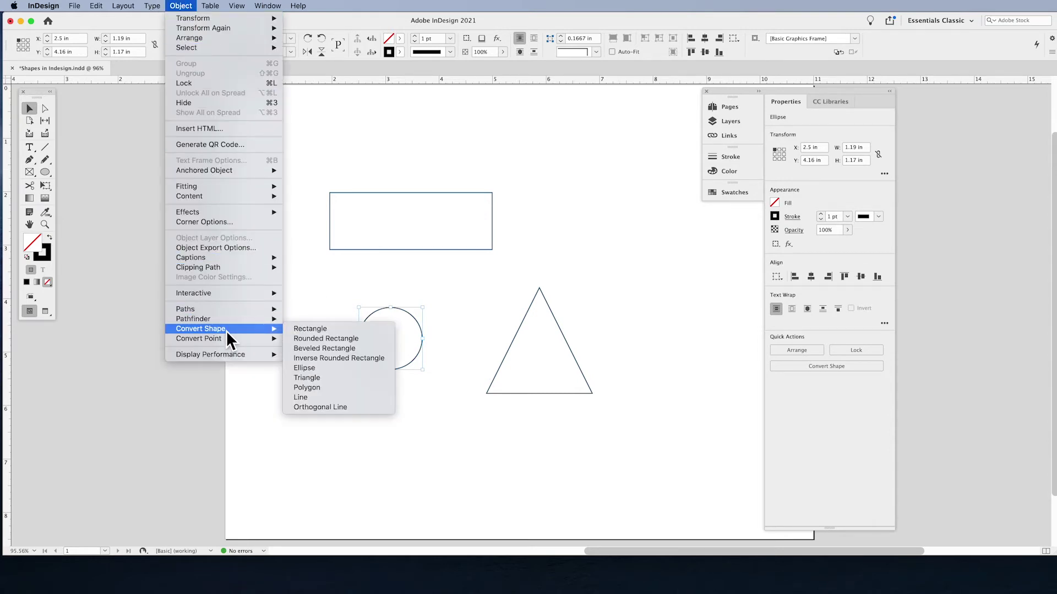
left_click(309, 329)
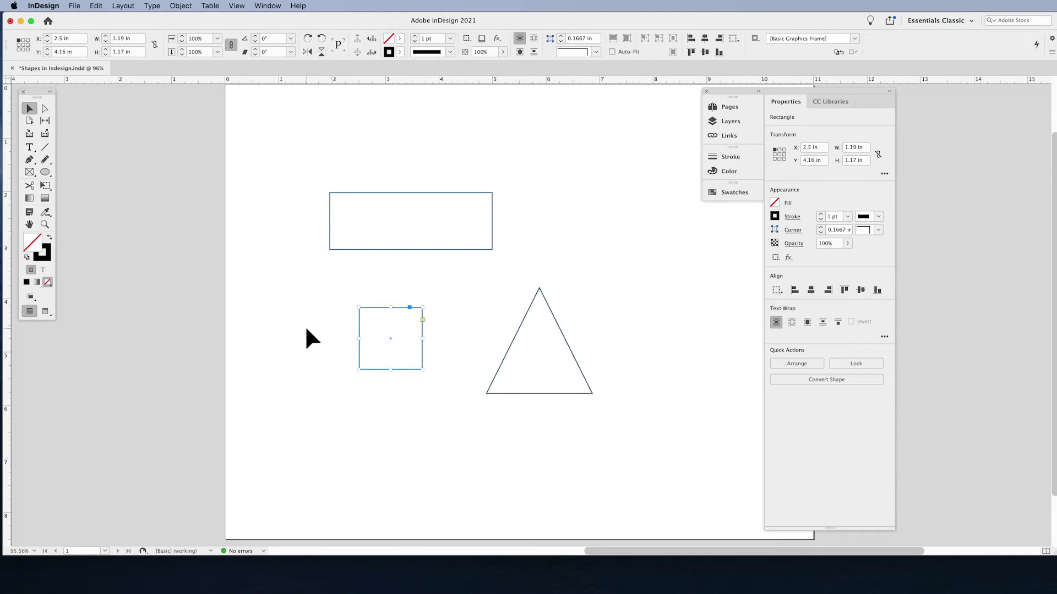
Delete the rectangle, square and triangle from the page
left_click_drag(286, 200, 626, 385)
key("BackSpace")
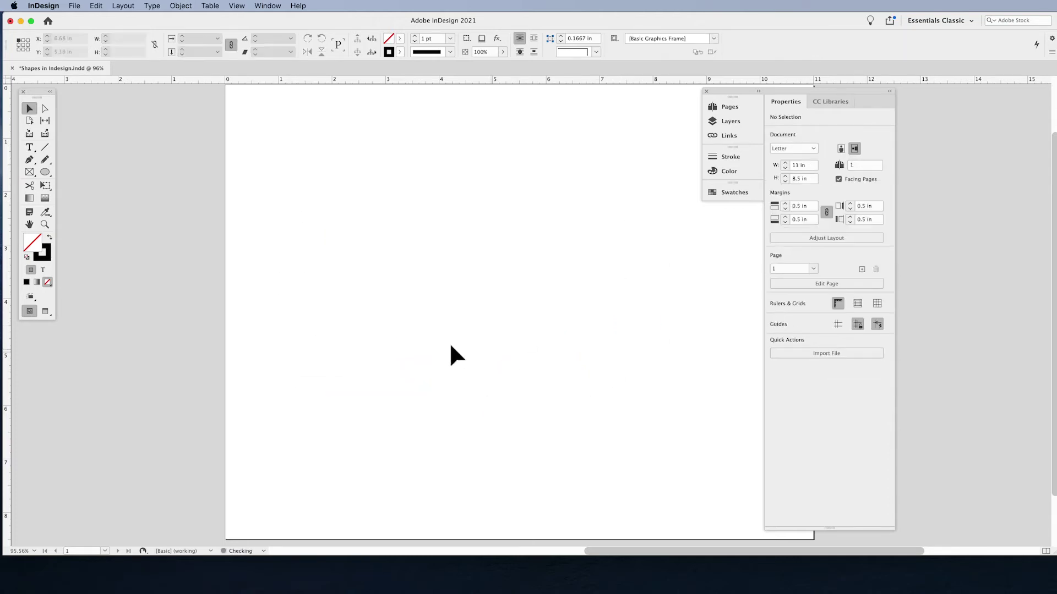
left_click(46, 173)
left_click(48, 171)
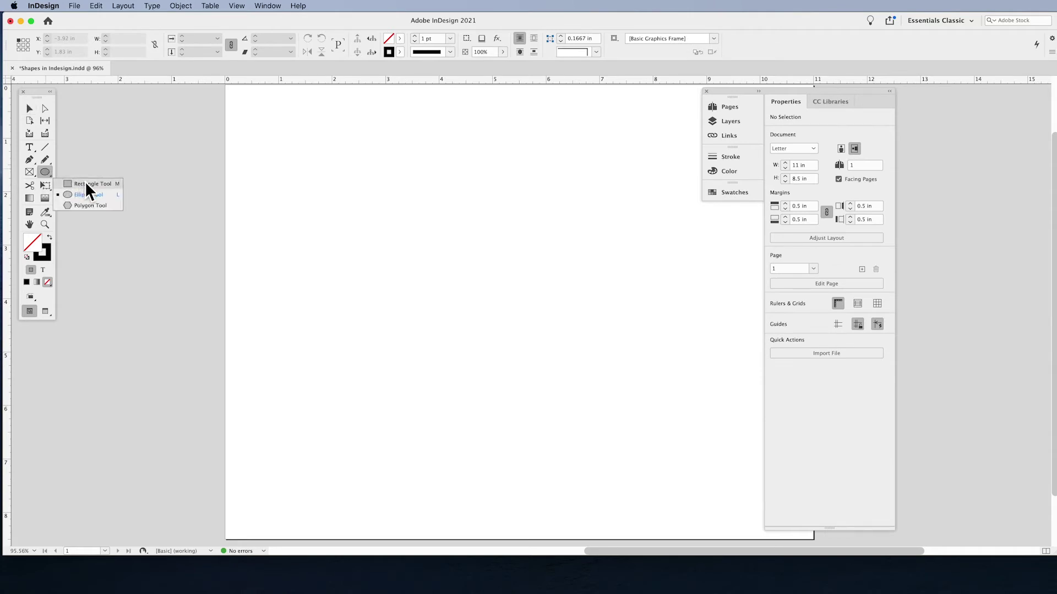
left_click(93, 184)
Drag out rectangle frames, using arrow keys to build a 5 × 5 grid
left_click_drag(333, 179, 448, 269)
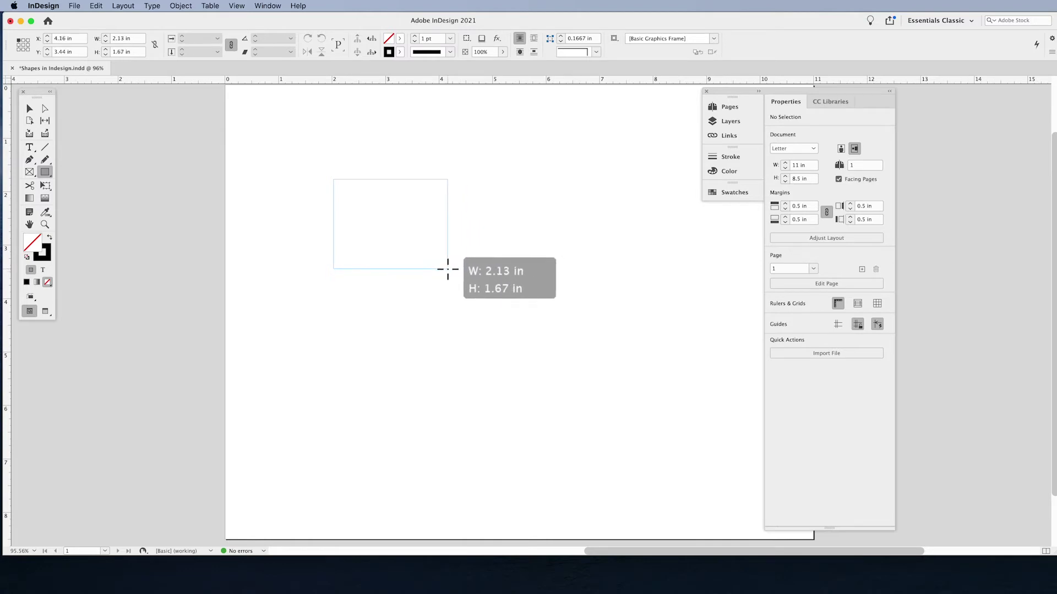
key("Up")
key("Up")
key("Up")
key("Up")
left_click_drag(447, 269, 447, 269)
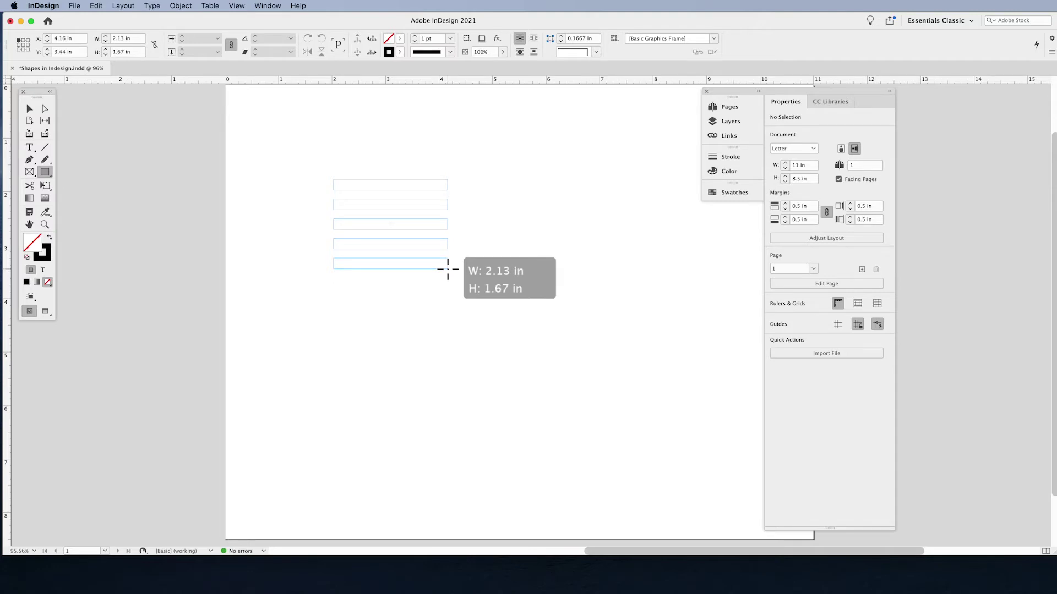
key("Right")
left_click_drag(447, 269, 584, 436)
key("Right")
key("Right")
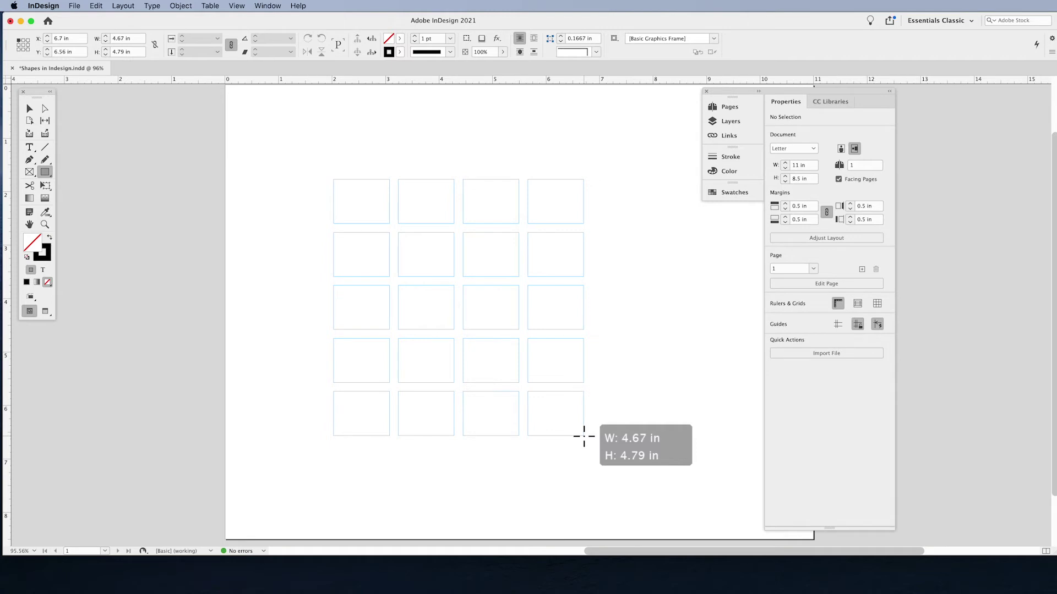
key("Down")
key("Down")
left_click_drag(584, 436, 576, 436)
key("Down")
key("Left")
key("Left")
key("Left")
key("Right")
key("Right")
key("Right")
key("Up")
key("Up")
key("Up")
key("Right")
left_click_drag(576, 436, 573, 424)
Select all 25 grid frames and delete them
key("v")
left_click_drag(363, 408, 325, 490)
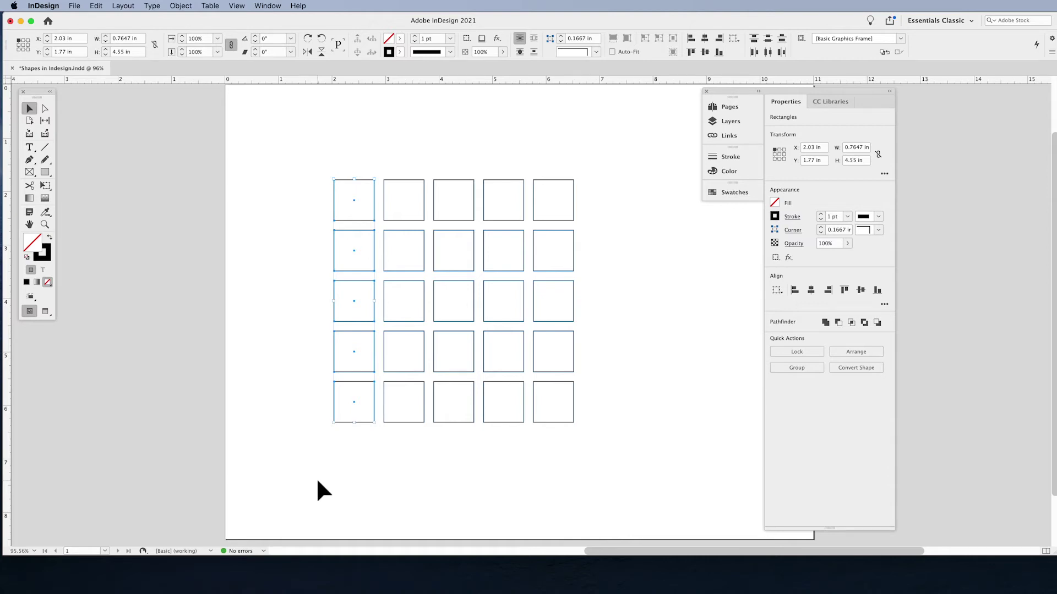
left_click_drag(306, 157, 633, 472)
key("Delete")
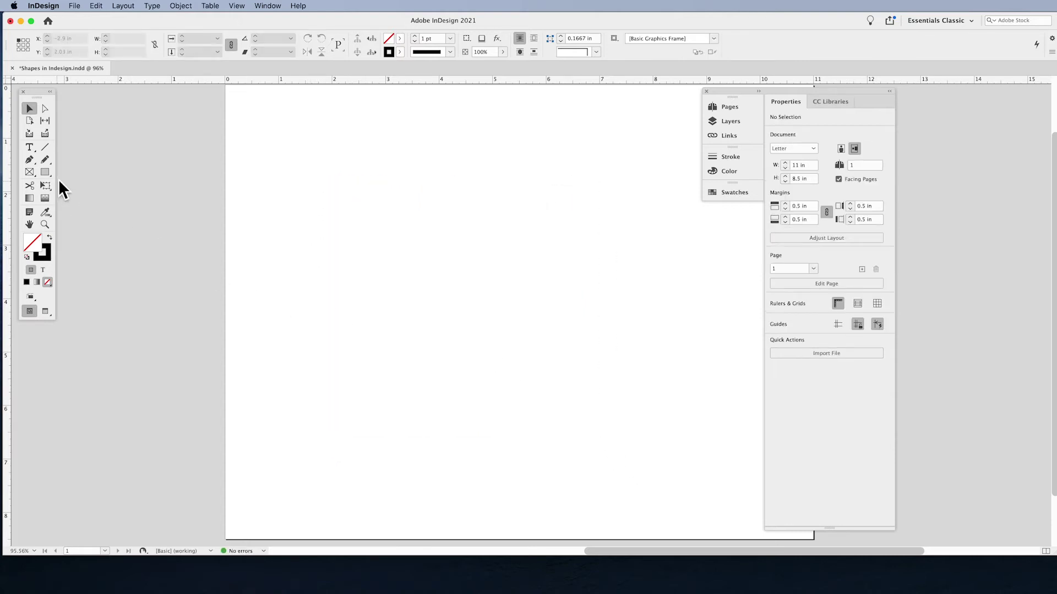
Drag out a triangle, trying a 3 × 3 grid before returning to one triangle
left_click(51, 172)
left_click_drag(409, 245, 509, 338)
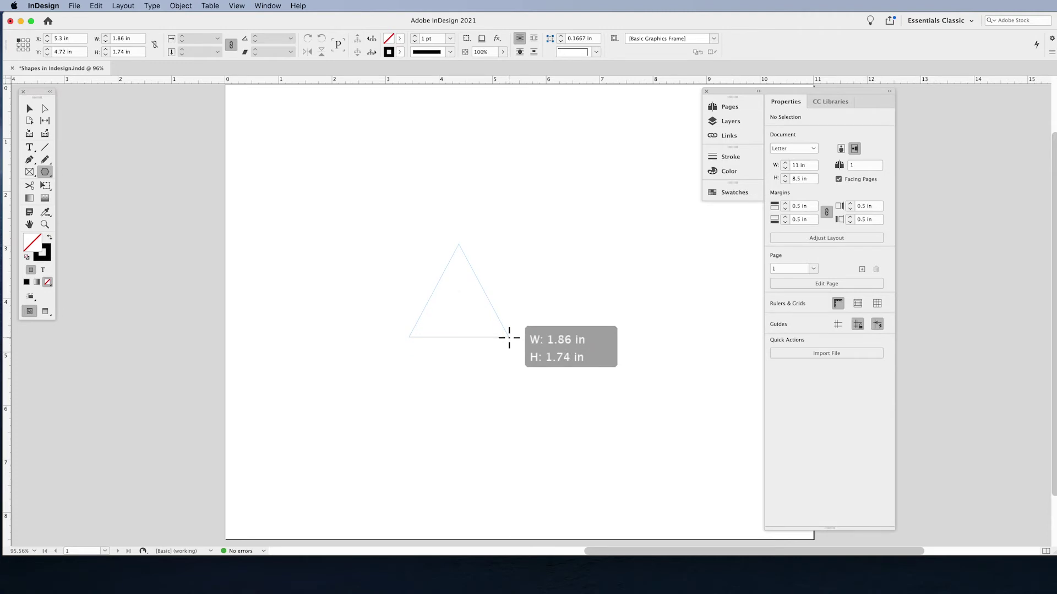
left_click_drag(509, 337, 524, 340)
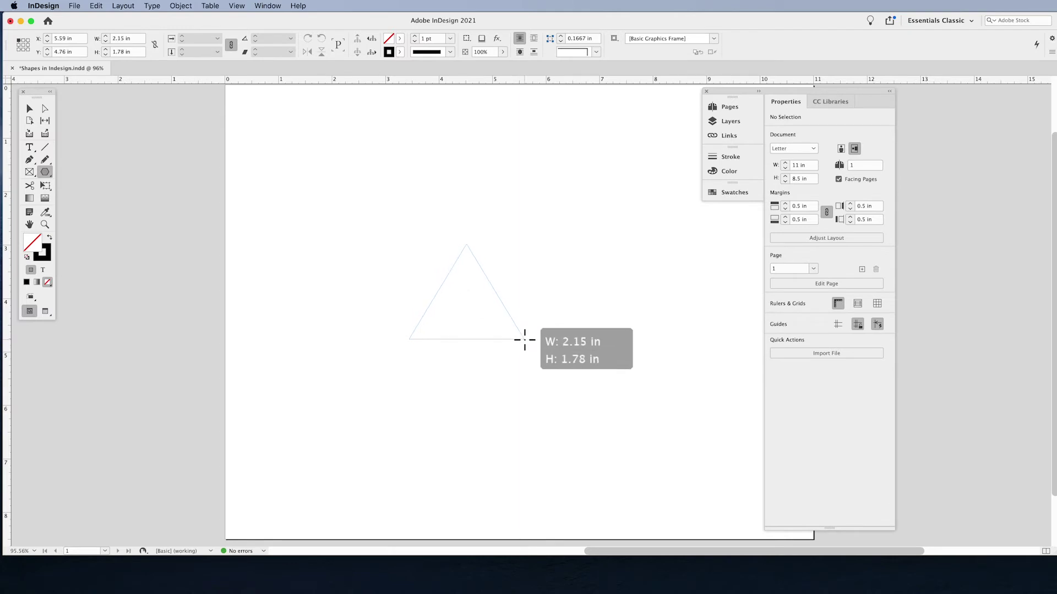
key("Up")
key("Up")
left_click_drag(524, 340, 525, 339)
key("Right")
key("Right")
key("Down")
key("Down")
left_click_drag(525, 339, 502, 330)
key("Left")
key("Left")
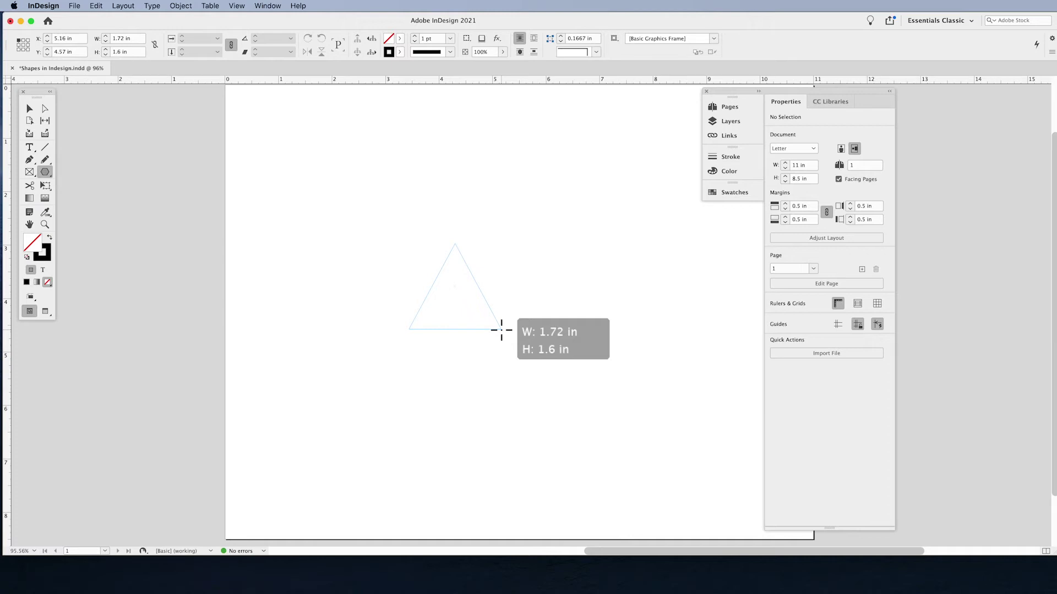
Change the shape to a pentagon, expand it into a 4 × 4 grid, then delete it
key("Up")
key("Up")
key("Up")
key("Up")
key("Up")
left_click_drag(501, 329, 502, 330)
key("Down")
key("Down")
key("Down")
left_click_drag(501, 330, 501, 329)
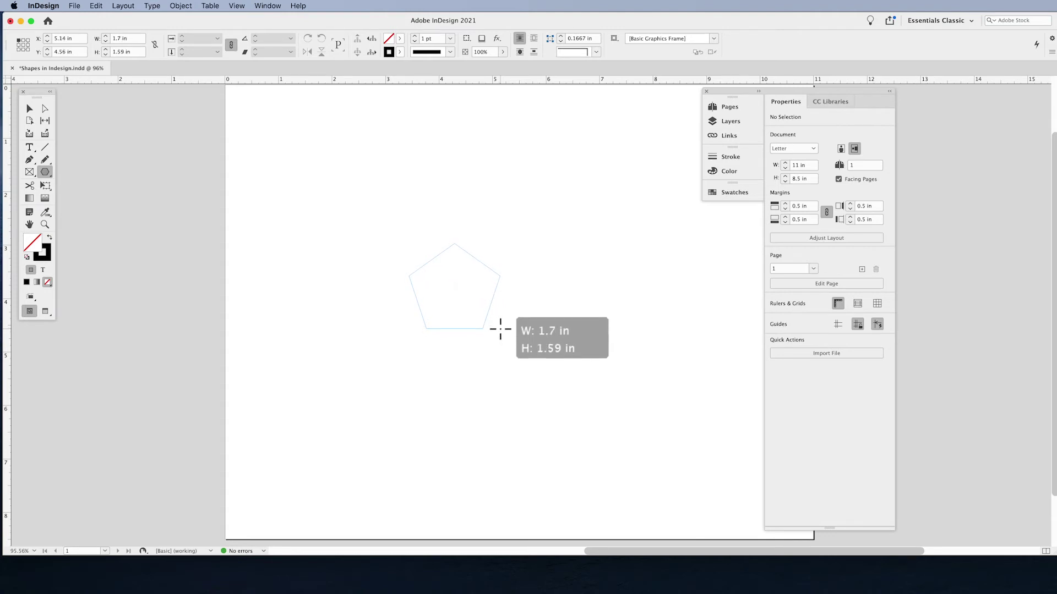
key("Up")
key("Up")
key("Up")
left_click_drag(500, 329, 501, 328)
key("Right")
key("Right")
key("Right")
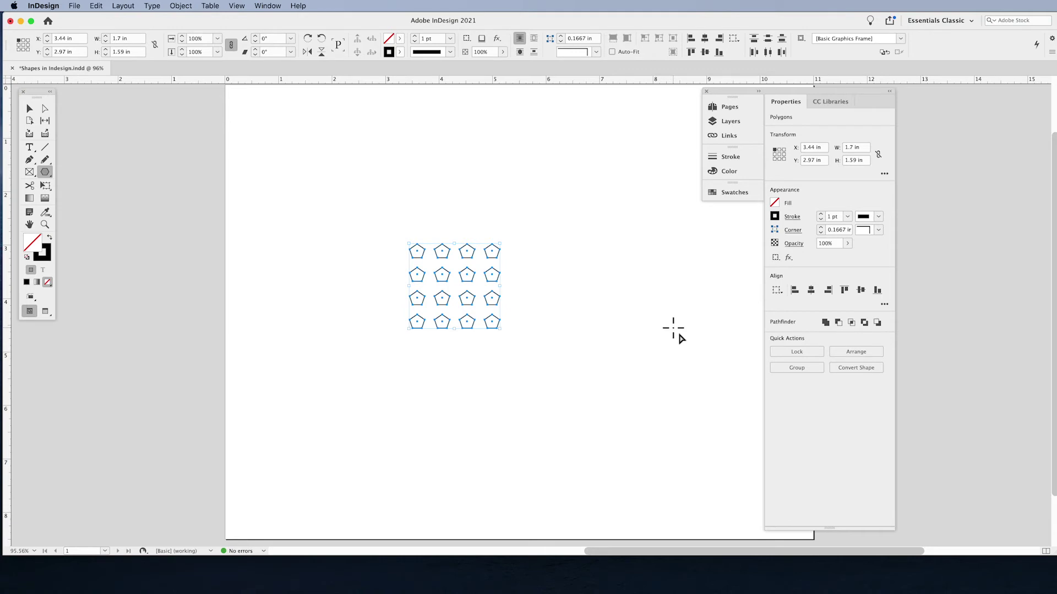
key("Delete")
Draw a 4 × 4 grid of triangles, briefly trying eight sides, then delete it
left_click_drag(396, 245, 507, 355)
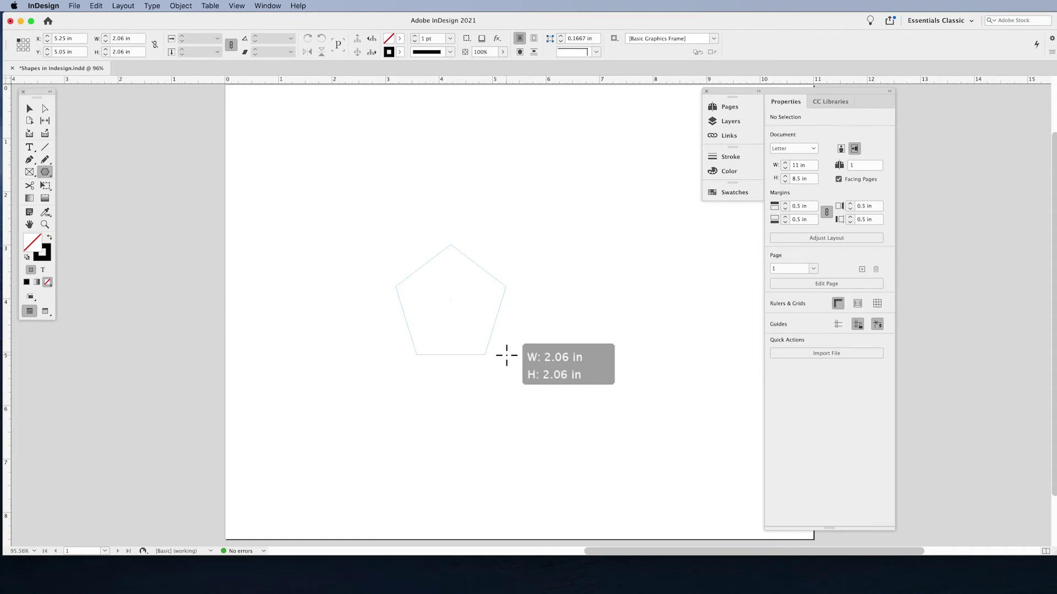
key("Up")
key("Up")
left_click_drag(506, 355, 507, 355)
key("Up")
key("Down")
key("Down")
key("Down")
key("Down")
key("Down")
left_click_drag(506, 355, 500, 345)
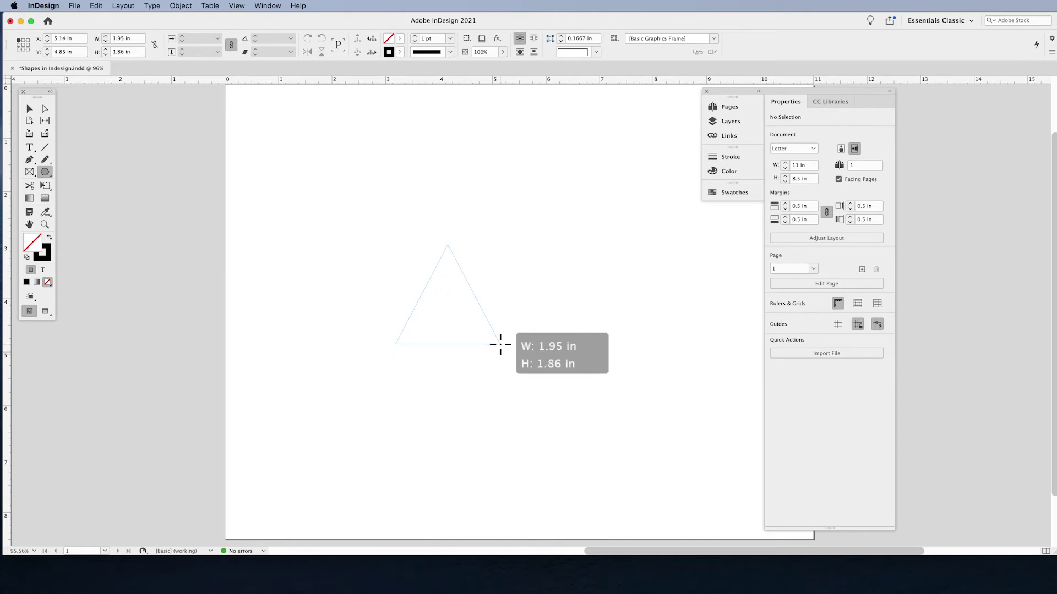
key("Up")
key("Up")
key("Up")
left_click_drag(500, 344, 500, 344)
key("Right")
key("Right")
key("Right")
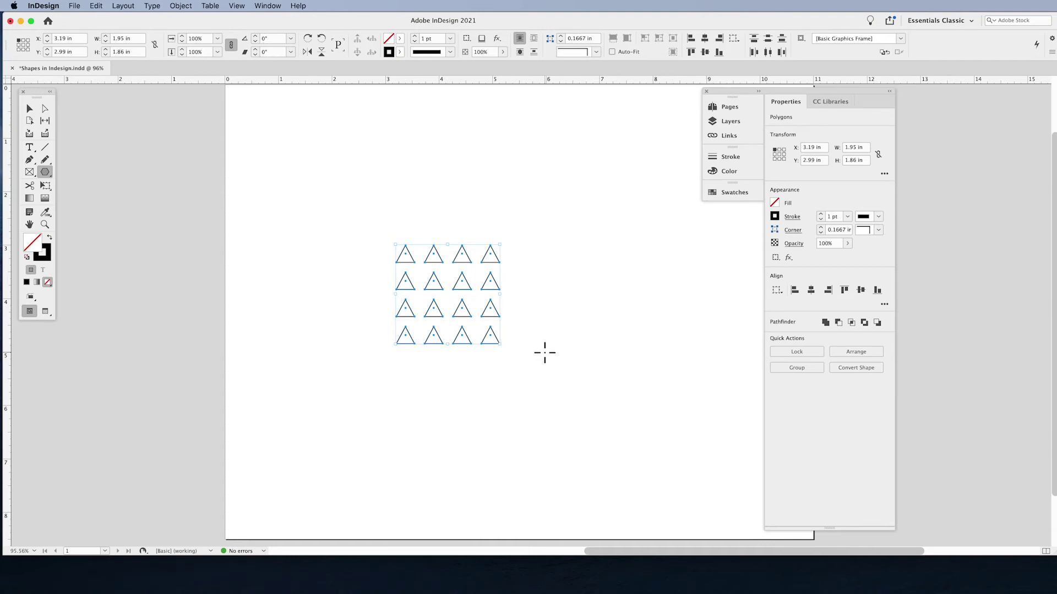
key("v")
key("Delete")
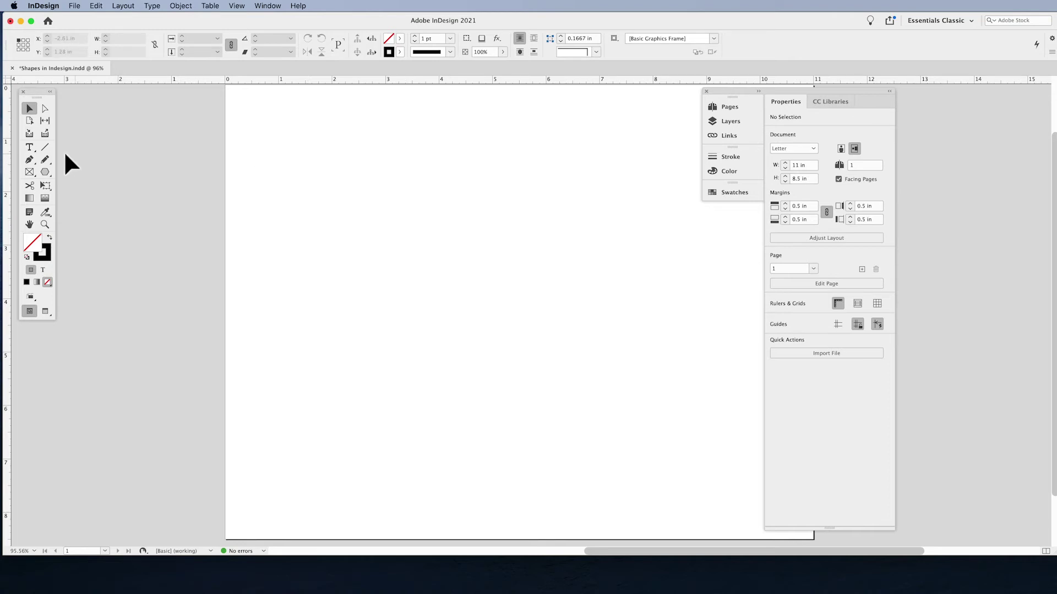
Draw a 4.2 × 2.235 in rectangle frame in the upper page
left_click(45, 173)
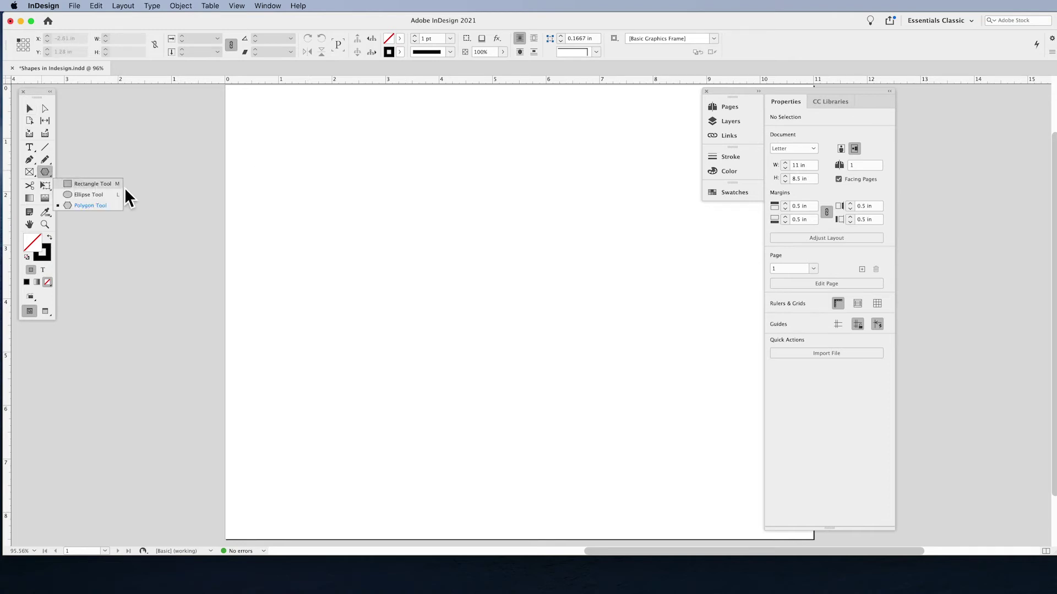
left_click(121, 185)
left_click_drag(331, 172, 555, 292)
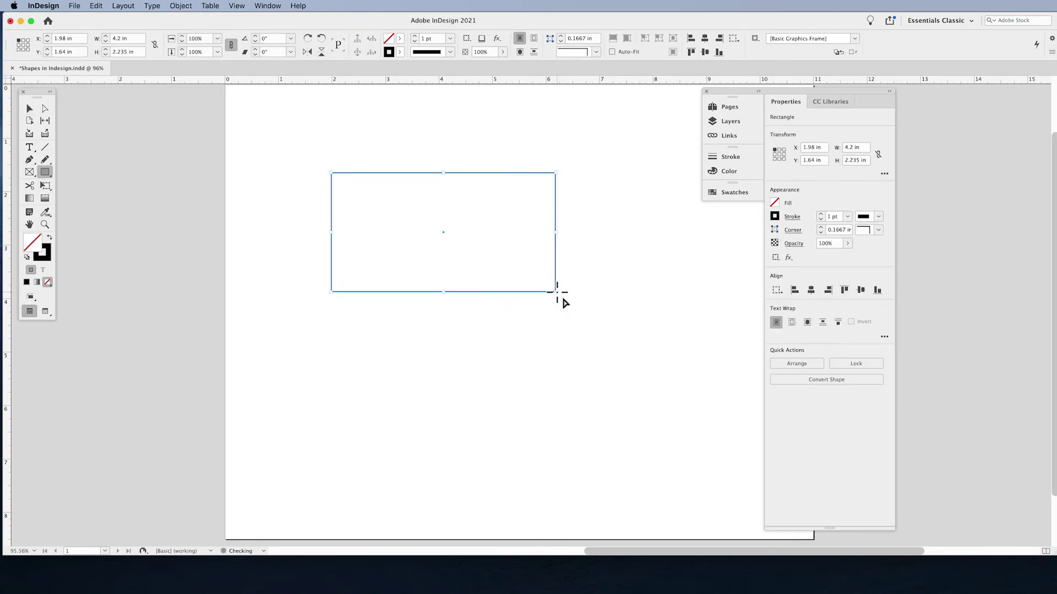
Round the corners to 0.39 in, cycle through Fancy, Bevel, Inset and Inverse Rounded, then back to square
left_click(29, 108)
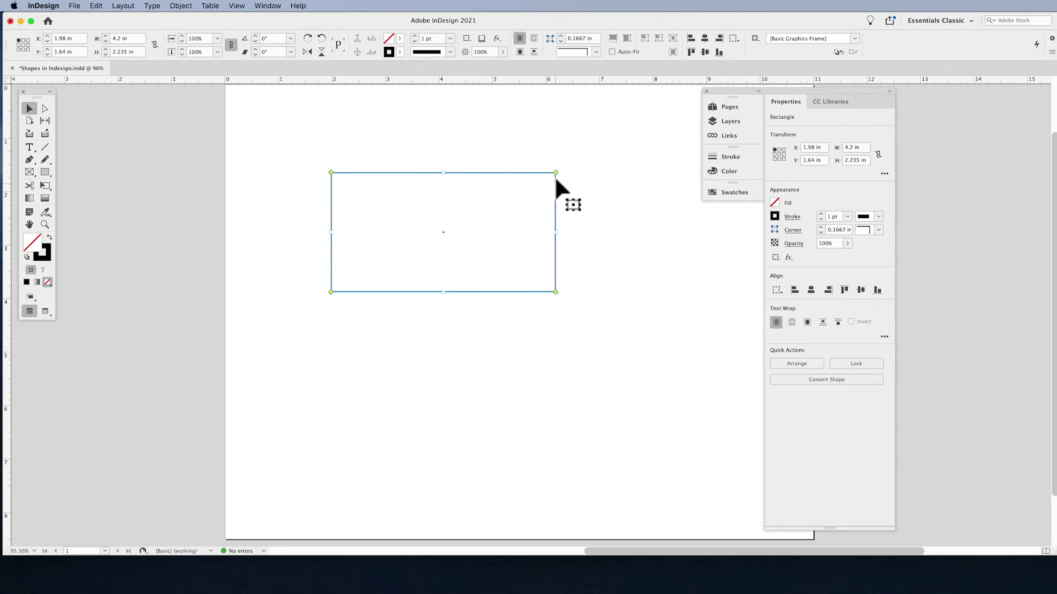
left_click_drag(556, 172, 535, 174)
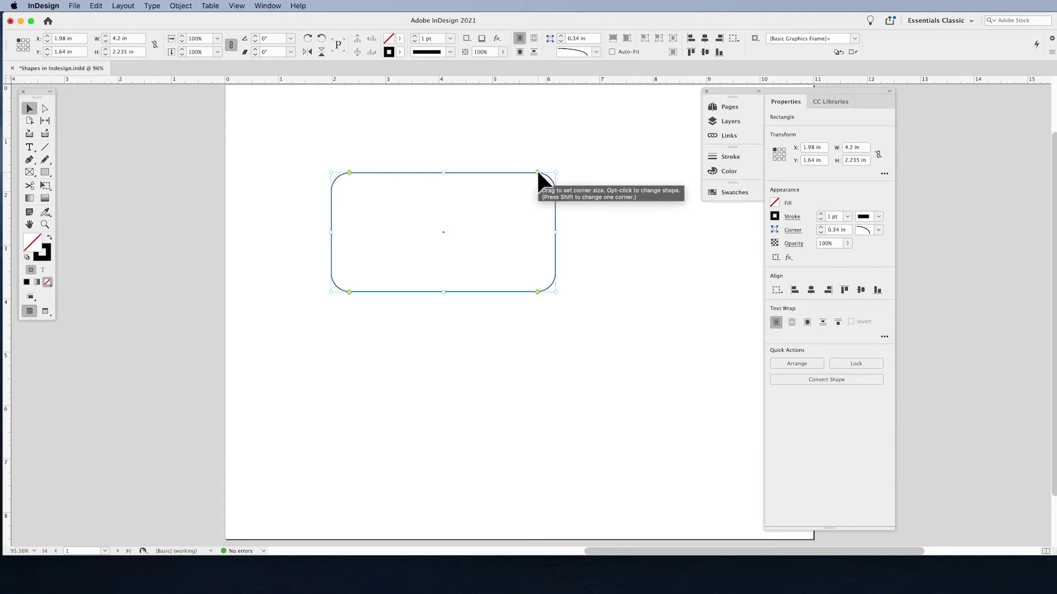
left_click_drag(537, 169, 532, 169)
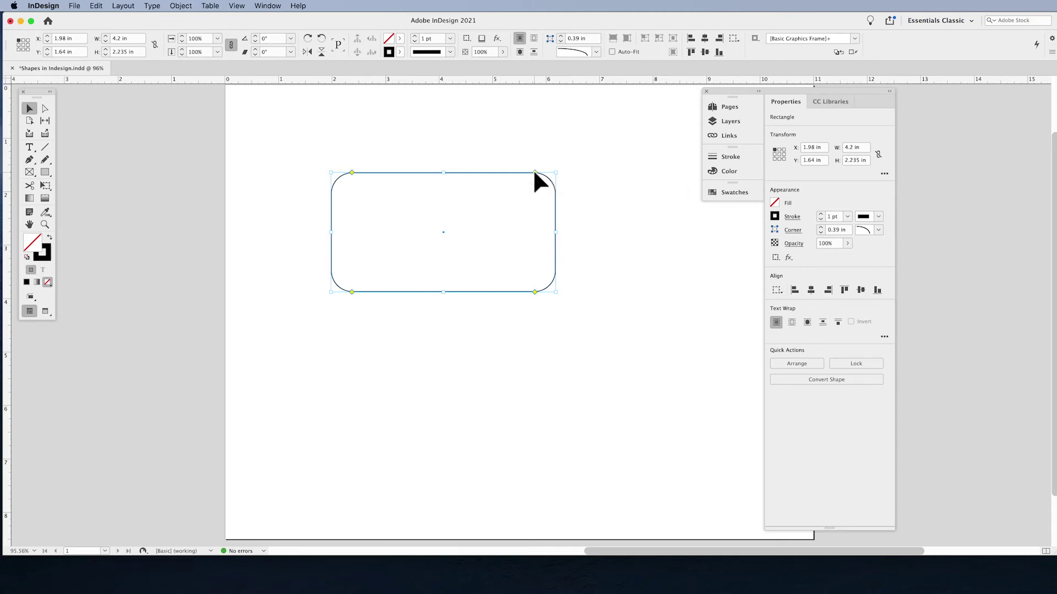
left_click(533, 170, "alt")
left_click(534, 171, "alt")
left_click(533, 171, "alt")
left_click(534, 172, "alt")
left_click(534, 172, "alt")
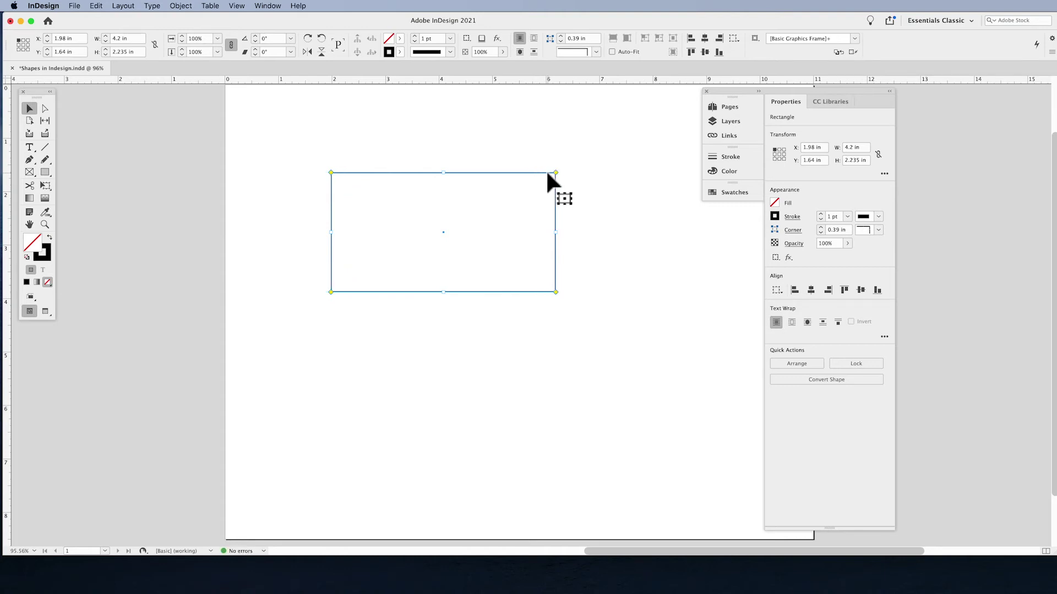
Round corners to 0.43 in, square the top-right and bottom-left, and reshape the bottom-right corner
left_click_drag(555, 172, 529, 174)
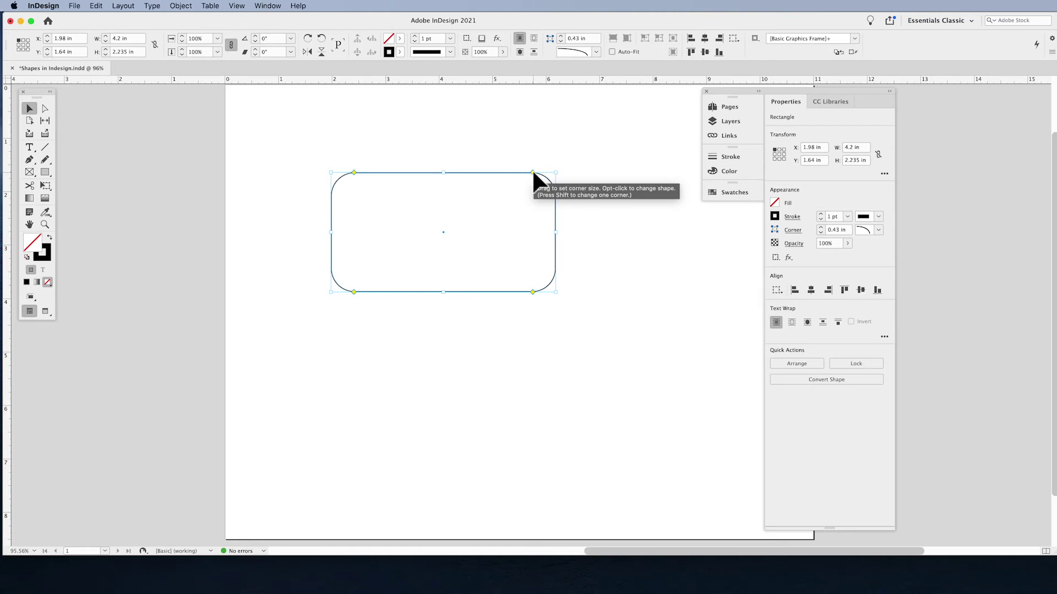
left_click_drag(532, 173, 573, 170)
left_click_drag(354, 292, 324, 295)
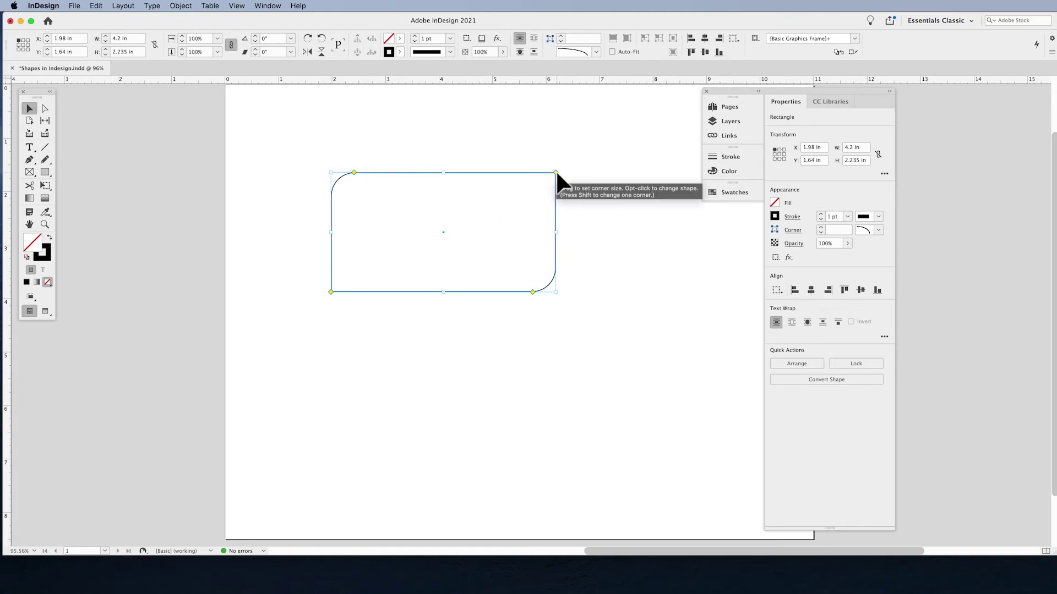
left_click(532, 292, "alt")
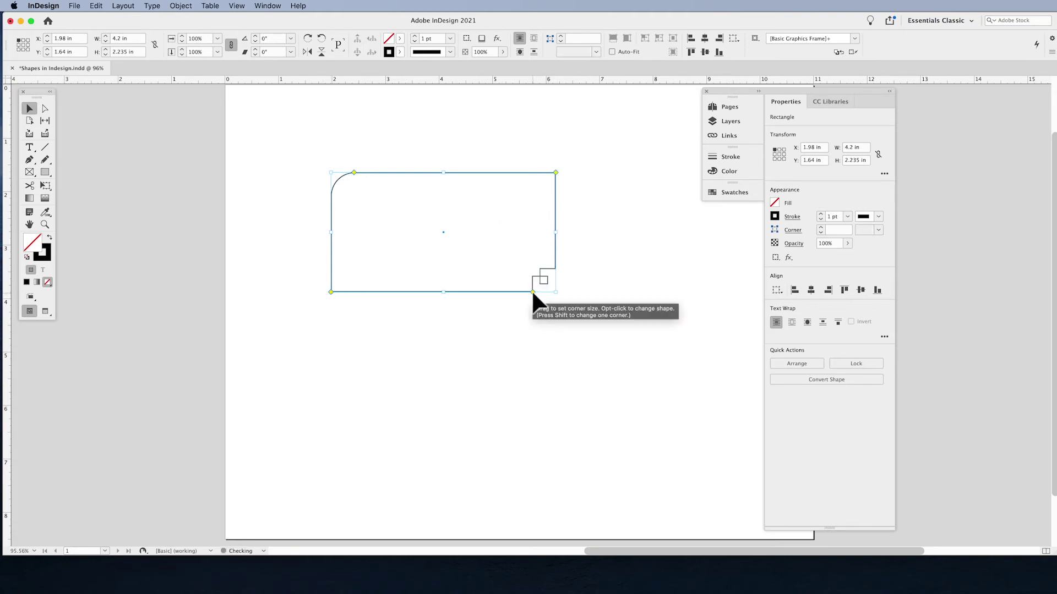
left_click(532, 292, "alt")
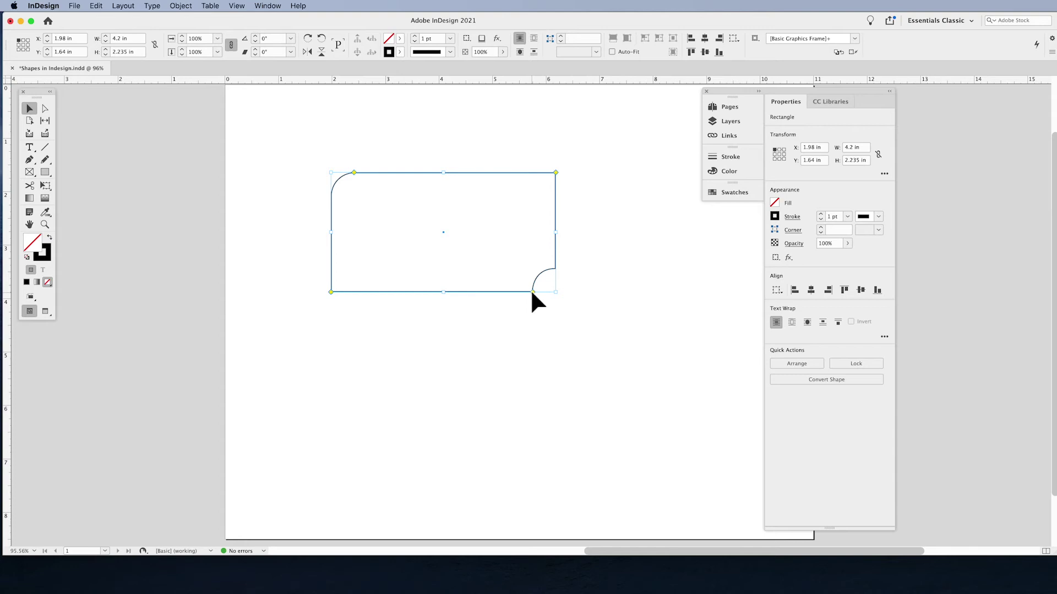
left_click(594, 252)
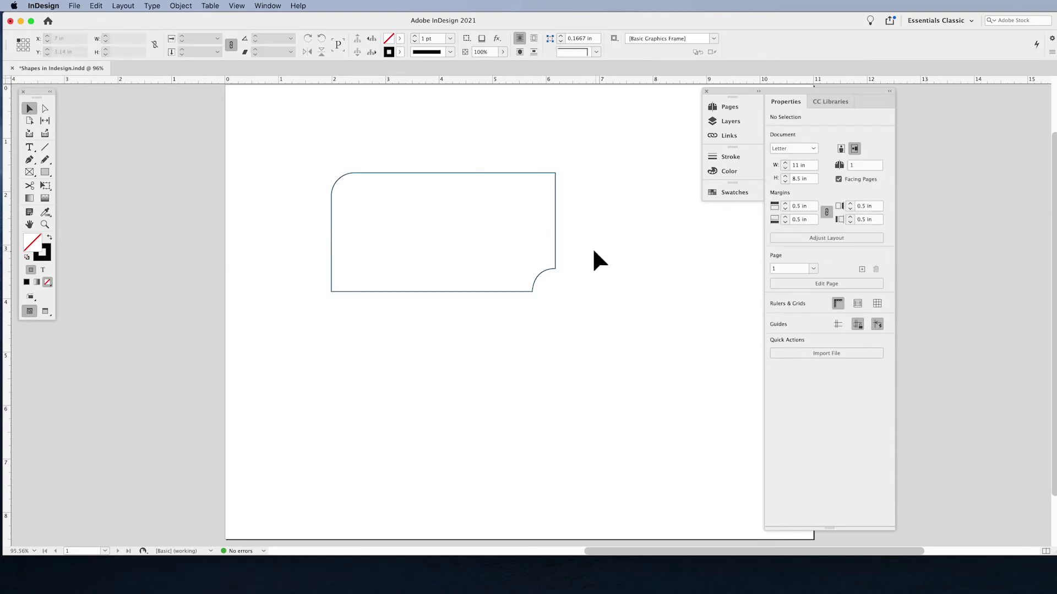
left_click(555, 231)
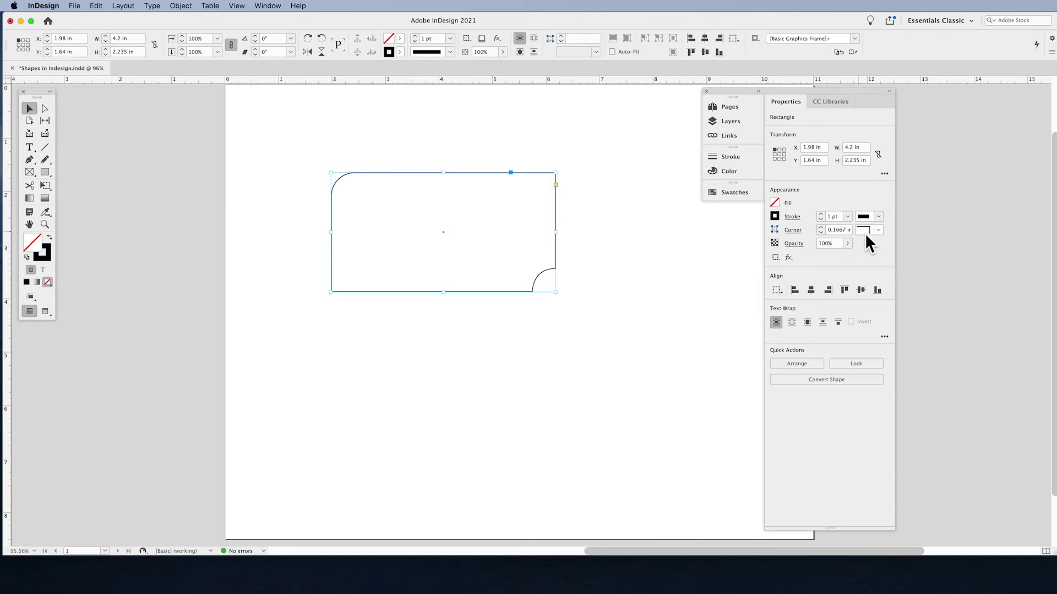
Set all the rectangle's corners to Rounded with a 0.5 in radius
left_click(878, 230)
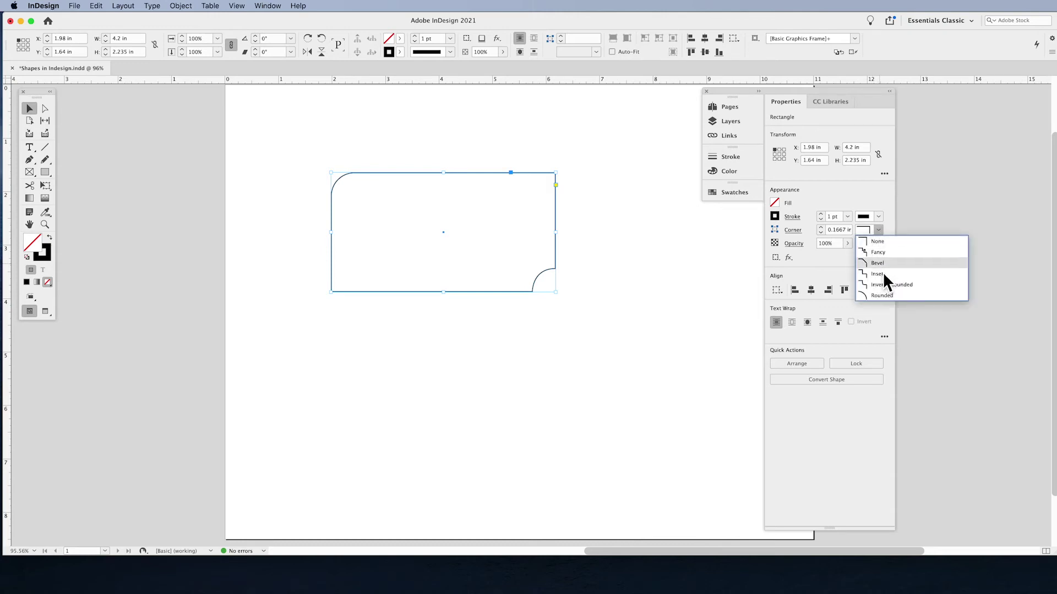
left_click(884, 296)
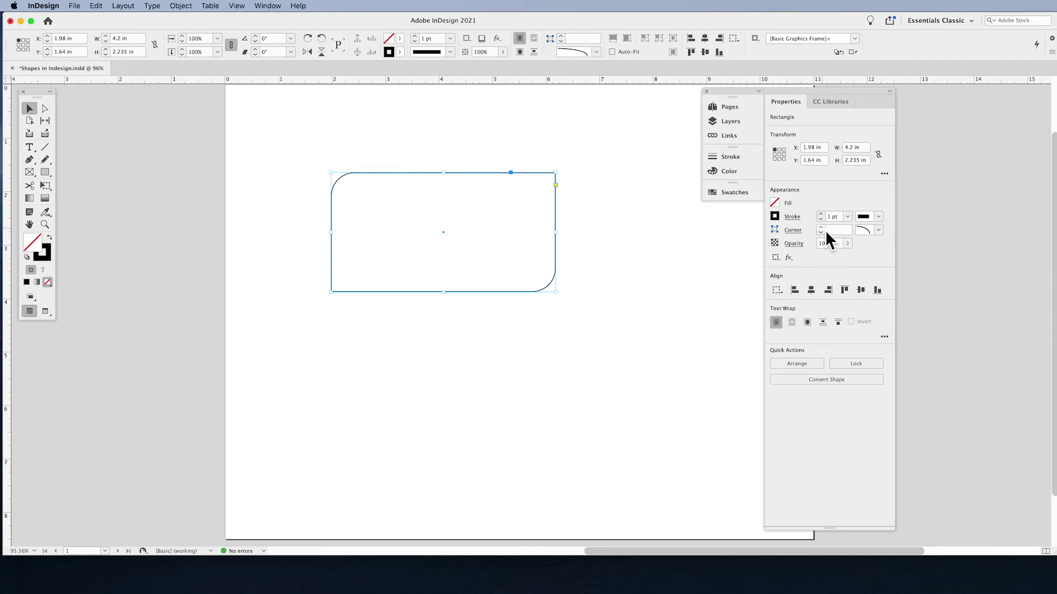
type("0.5")
key("Return")
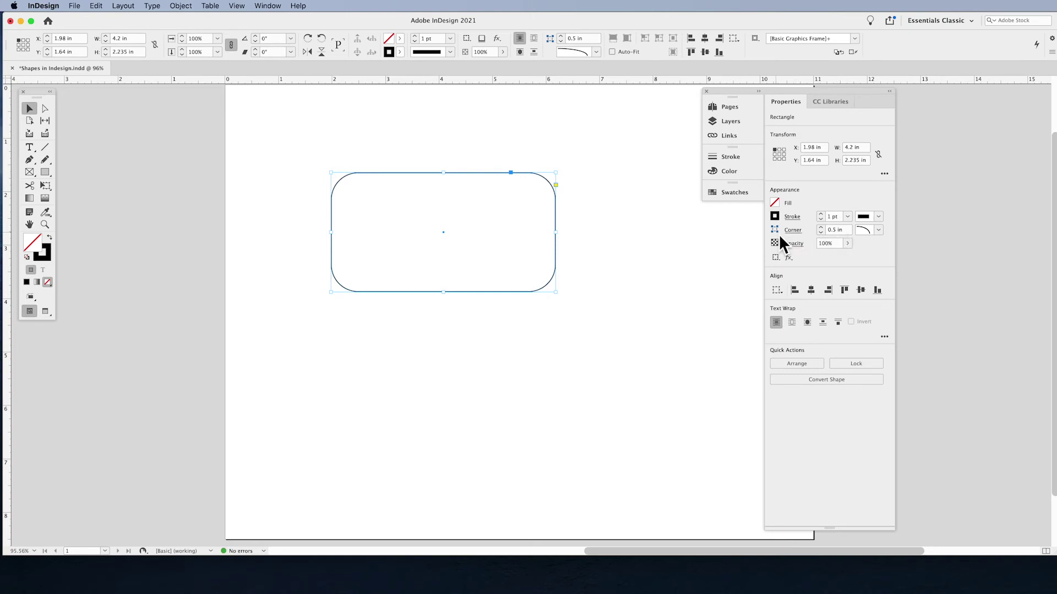
In Corner Options, unlink corners, setting bottom-left to Fancy and top-right to Inverse Rounded
left_click(791, 231)
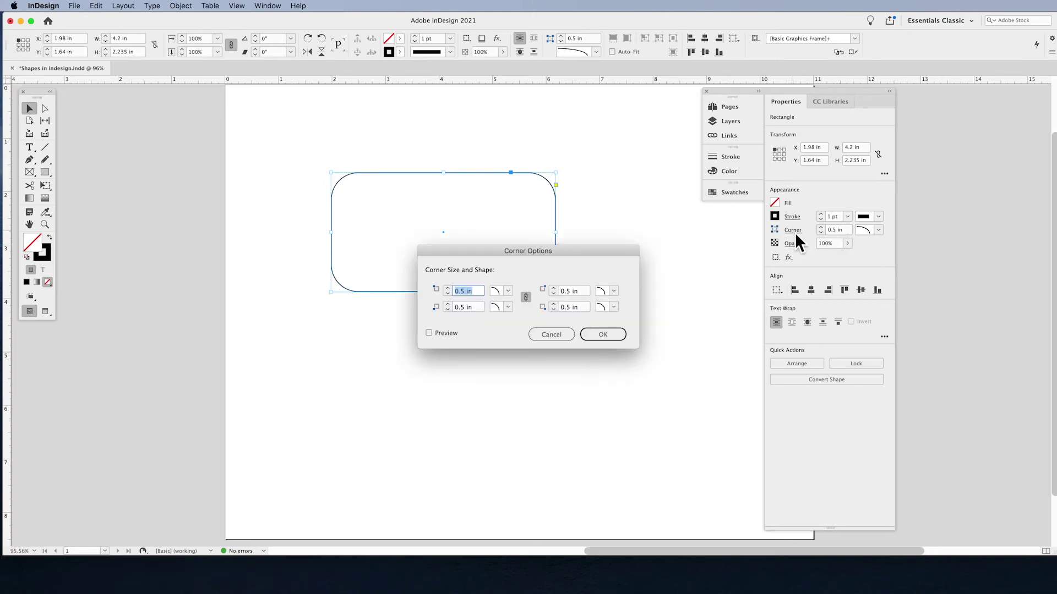
left_click(526, 297)
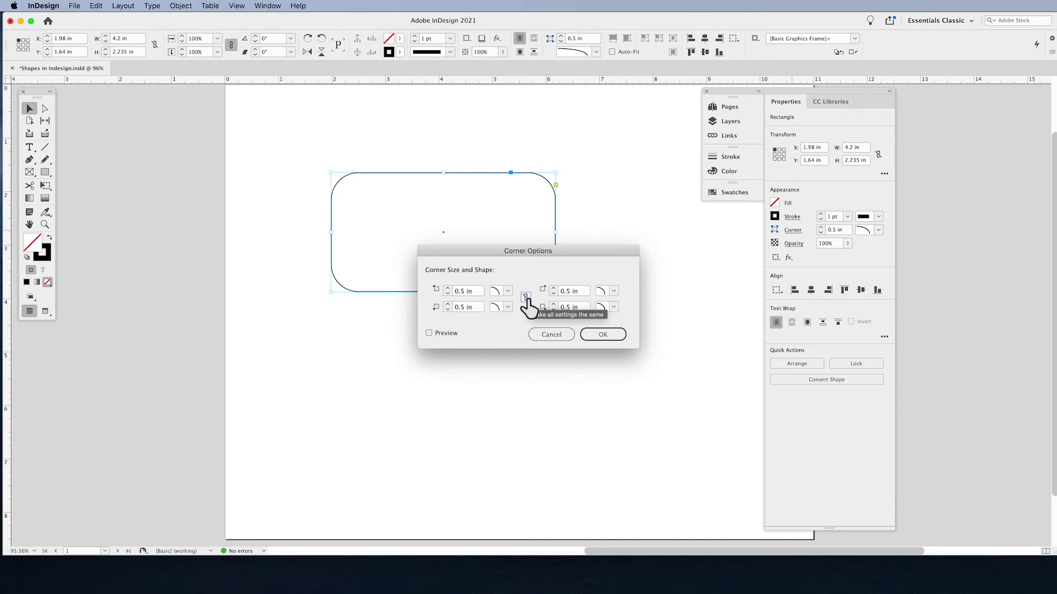
left_click(508, 307)
left_click(513, 331)
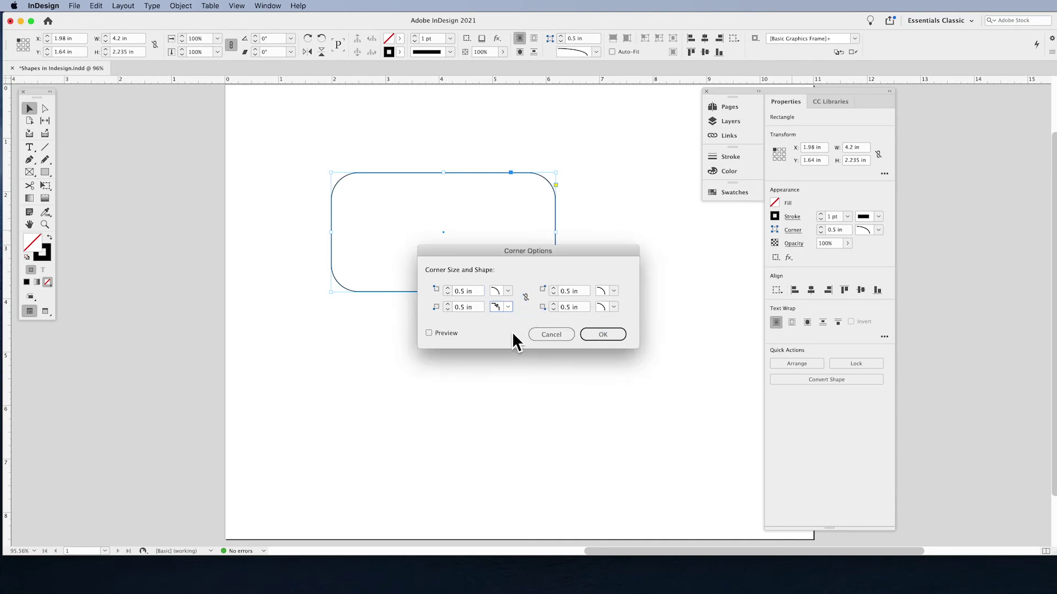
left_click(614, 291)
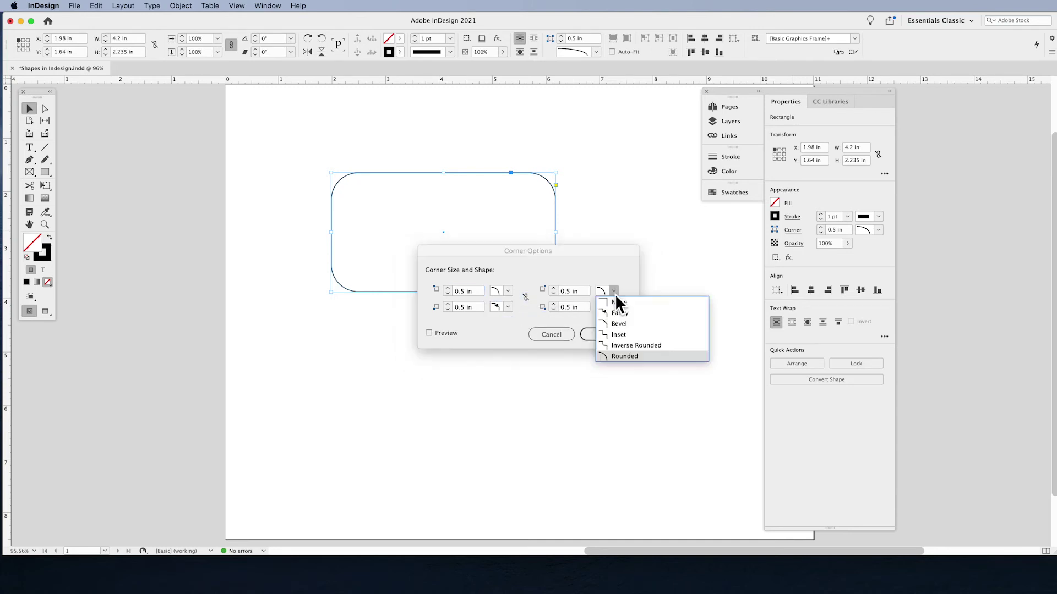
left_click(629, 345)
left_click(446, 335)
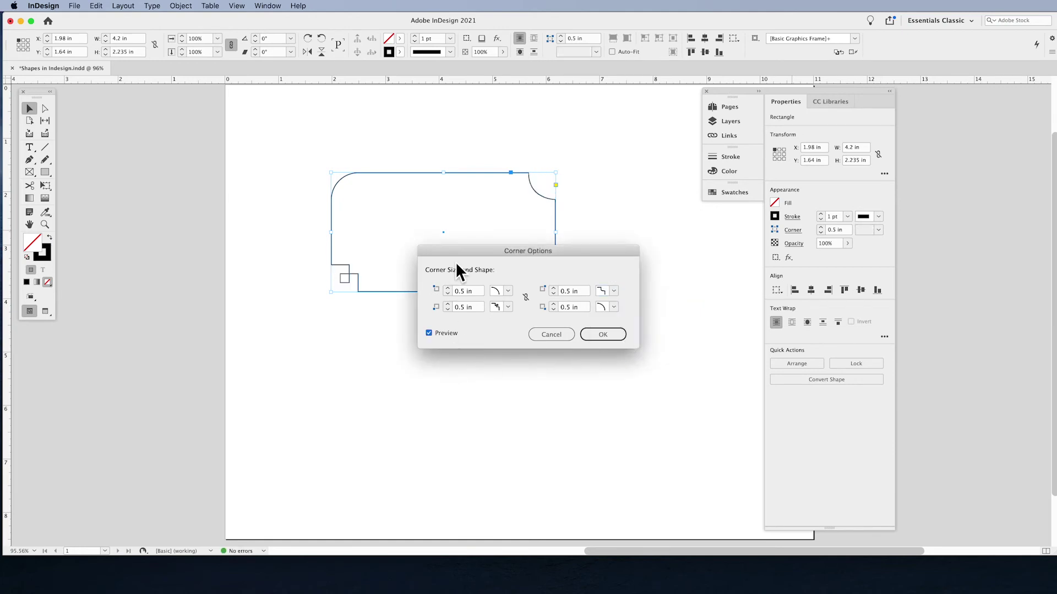
left_click_drag(455, 261, 462, 300)
left_click(604, 372)
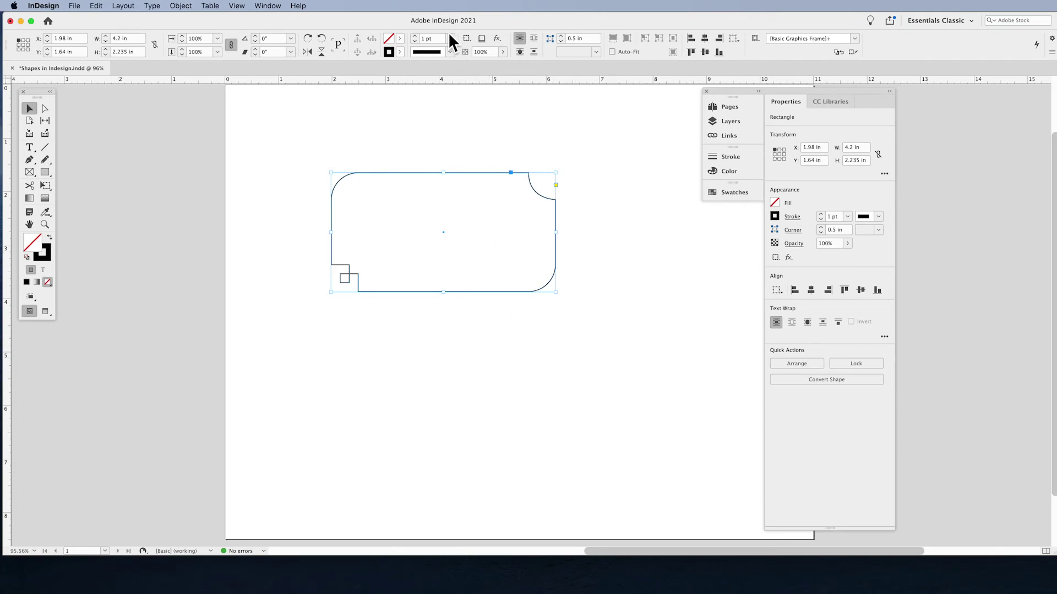
Bevel all four corners of the rectangle, keeping the corner size at 0.5 in
left_click(596, 52)
left_click(599, 88)
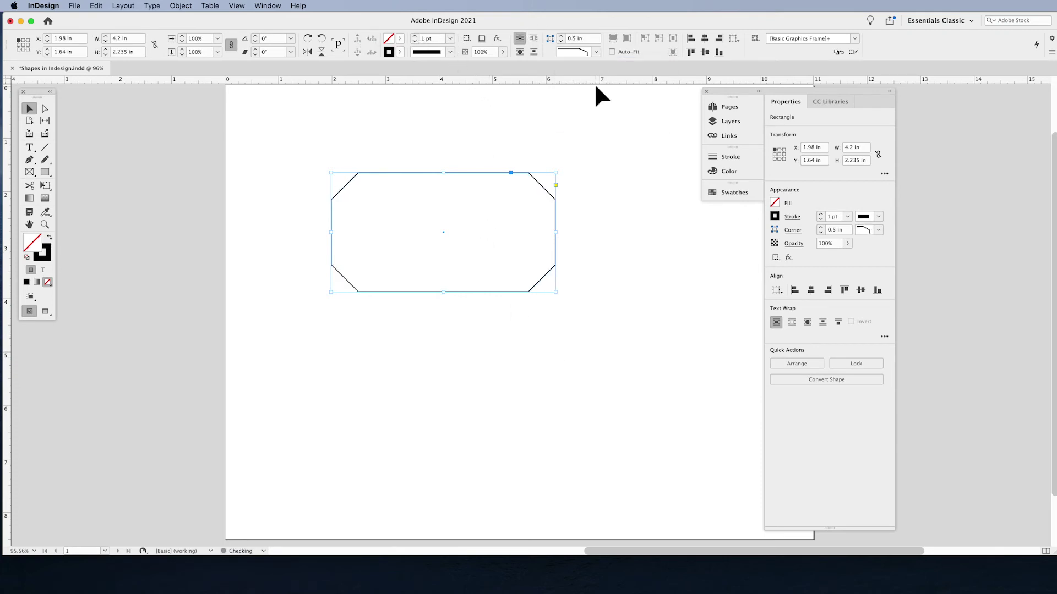
left_click(563, 37)
left_click(565, 43)
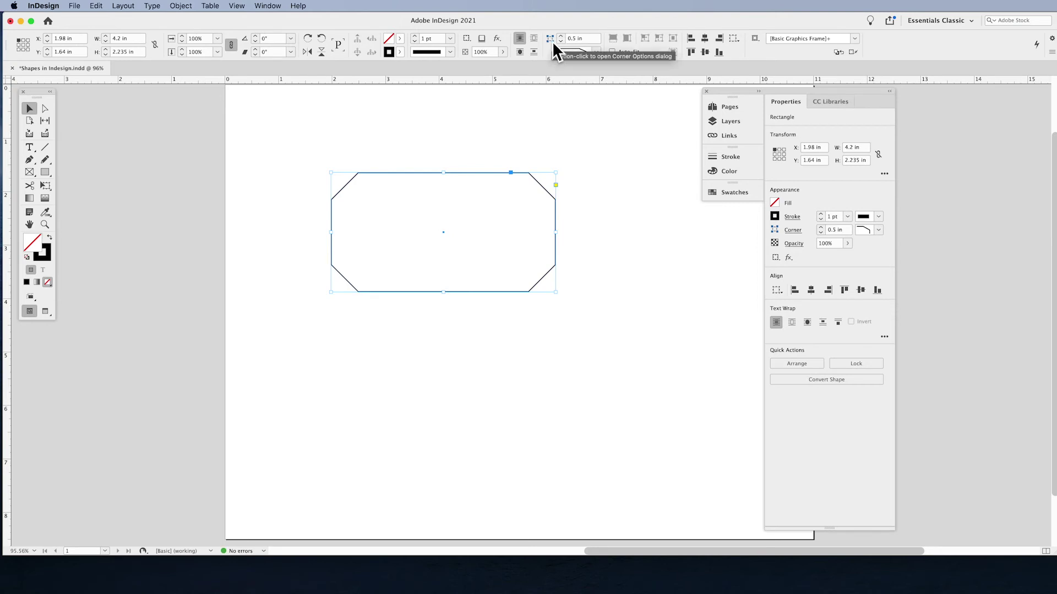
left_click(552, 42, "alt")
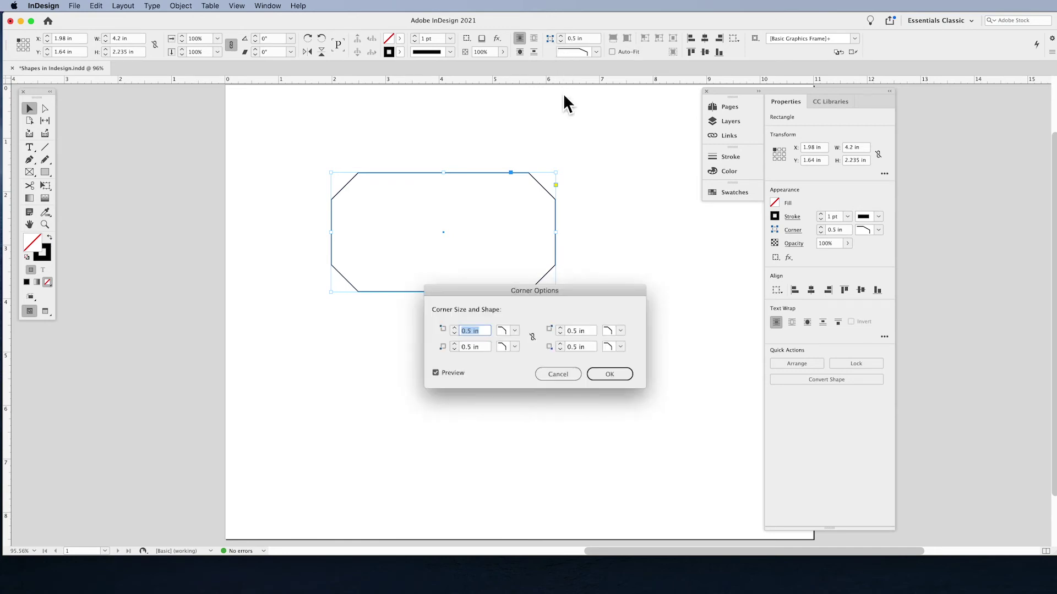
left_click(558, 374)
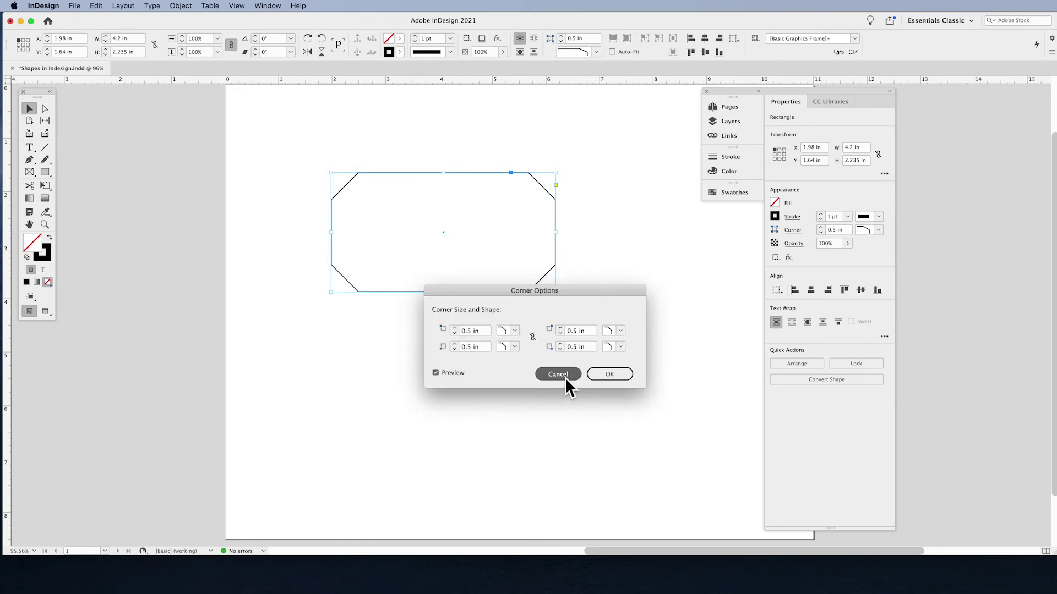
Set the top-left corner to 0 in via Object > Corner Options, then delete the rectangle
left_click(192, 7)
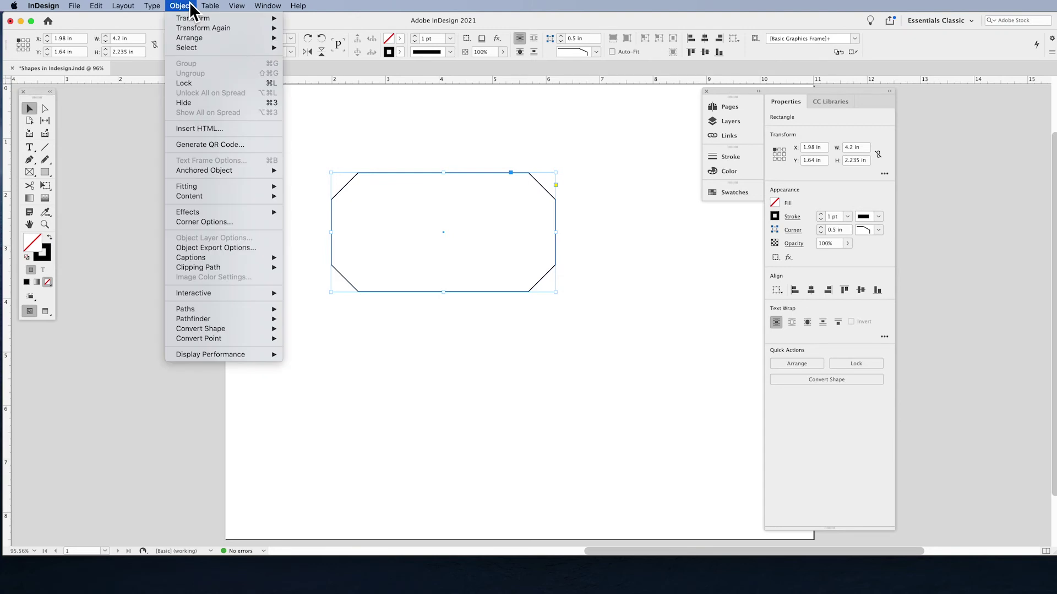
left_click(229, 223)
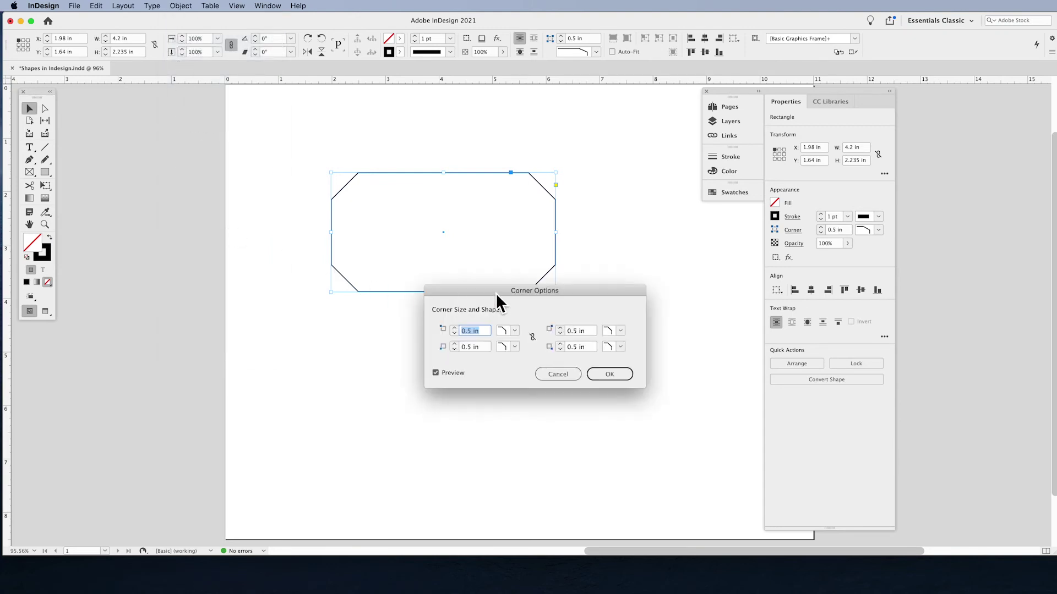
left_click_drag(495, 292, 484, 304)
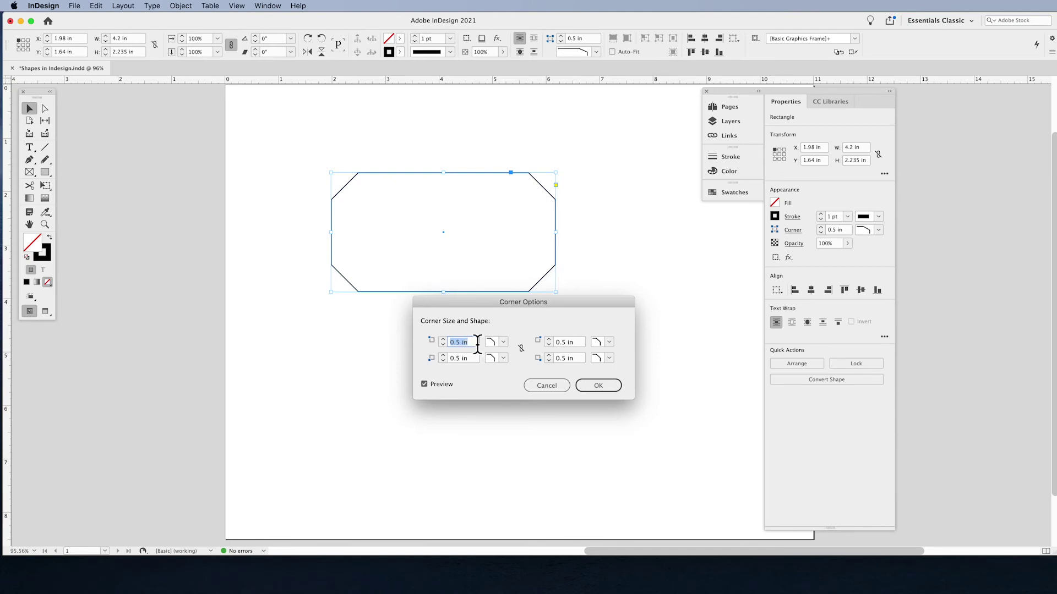
type("0")
key("Tab")
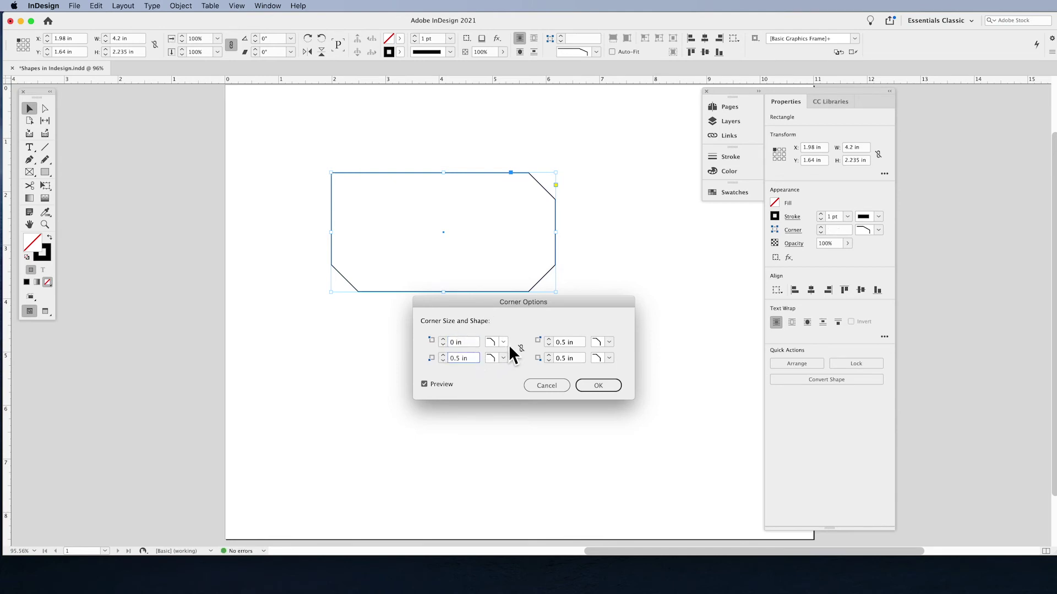
left_click(503, 343)
left_click(515, 397)
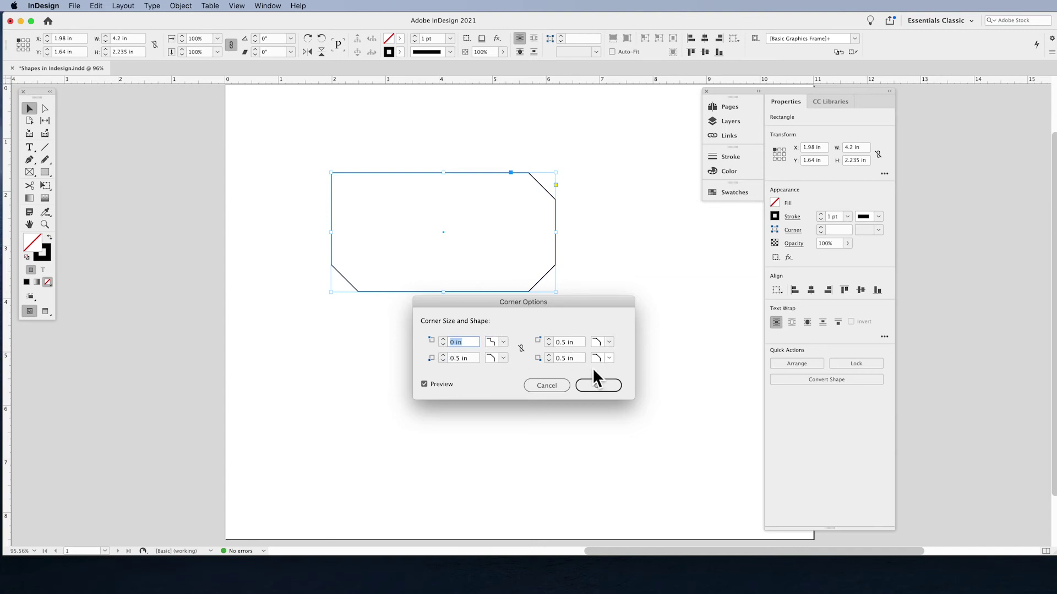
left_click(593, 384)
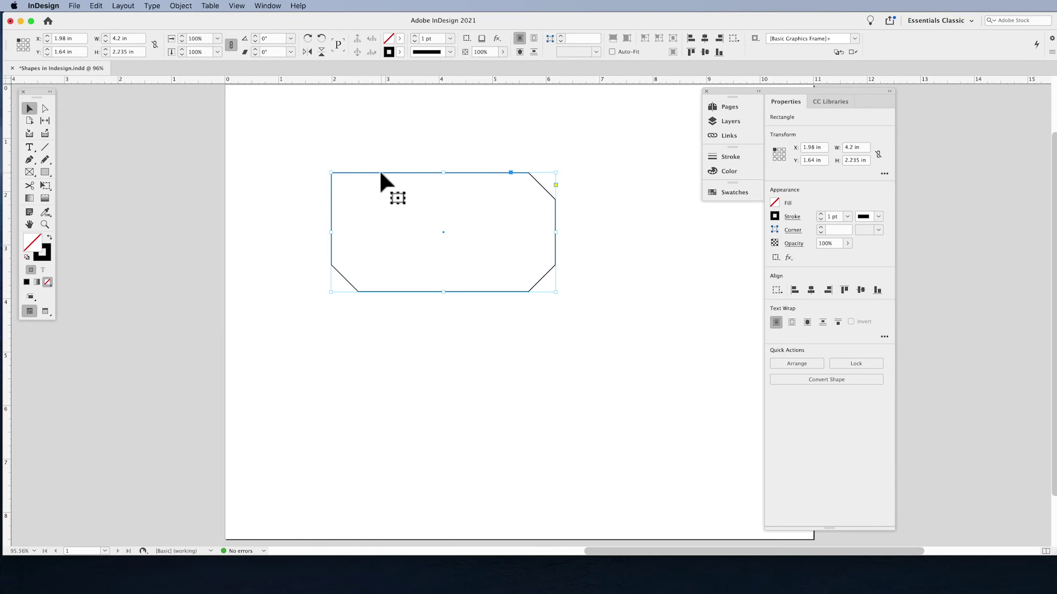
key("Delete")
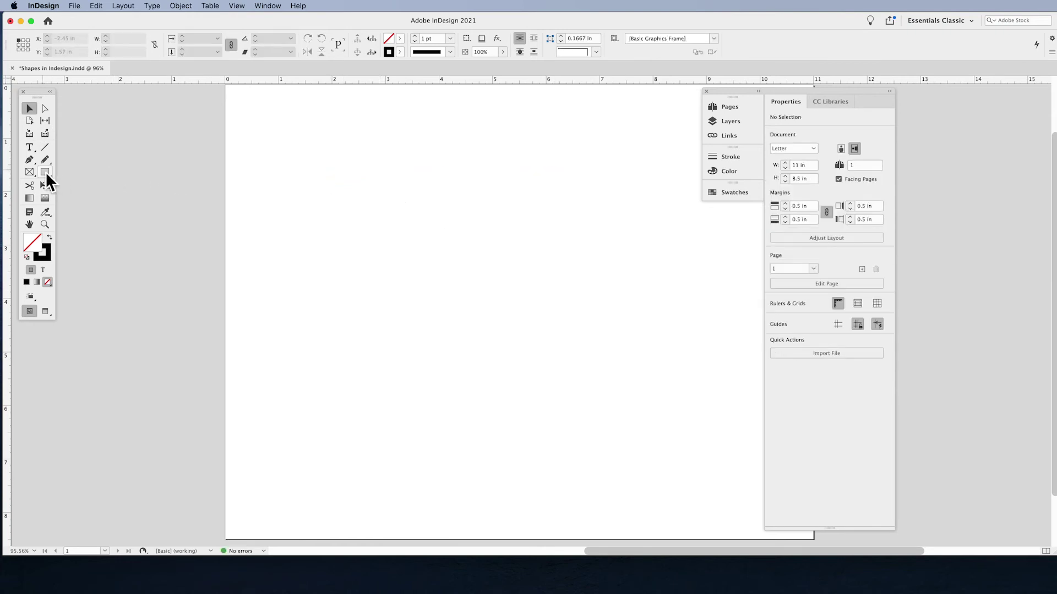
Draw a triangle in the middle of the page with the Polygon tool and select it
left_click(45, 172)
left_click(82, 209)
left_click_drag(424, 254, 521, 342)
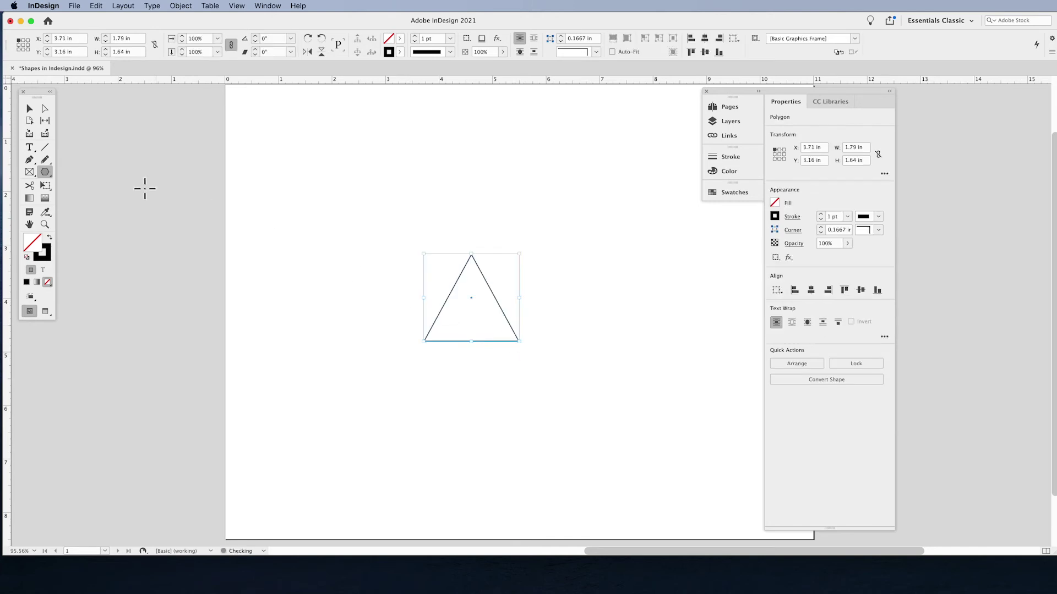
left_click(30, 108)
left_click(490, 283)
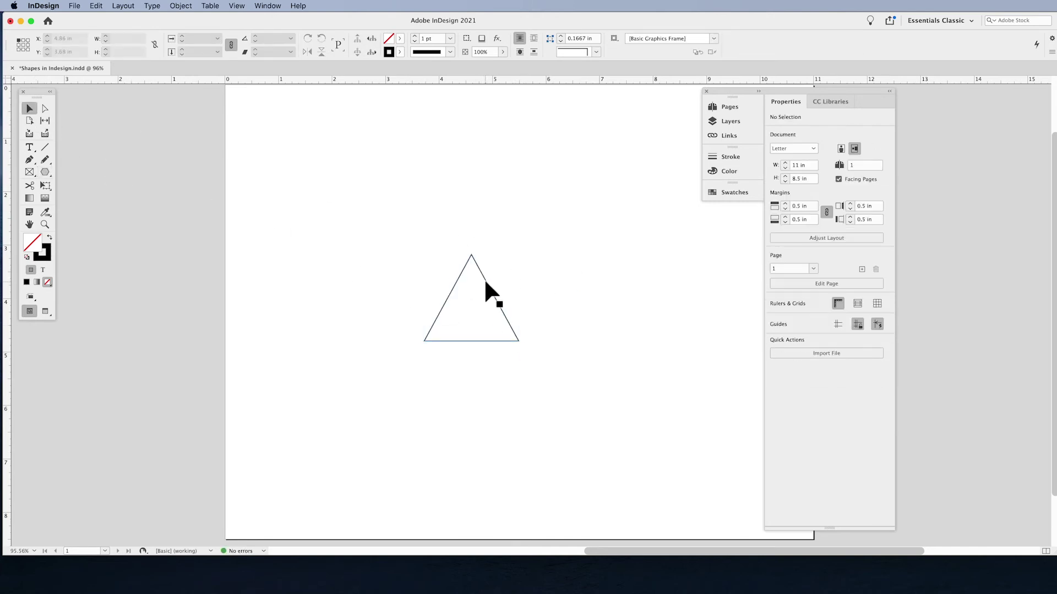
left_click(484, 278)
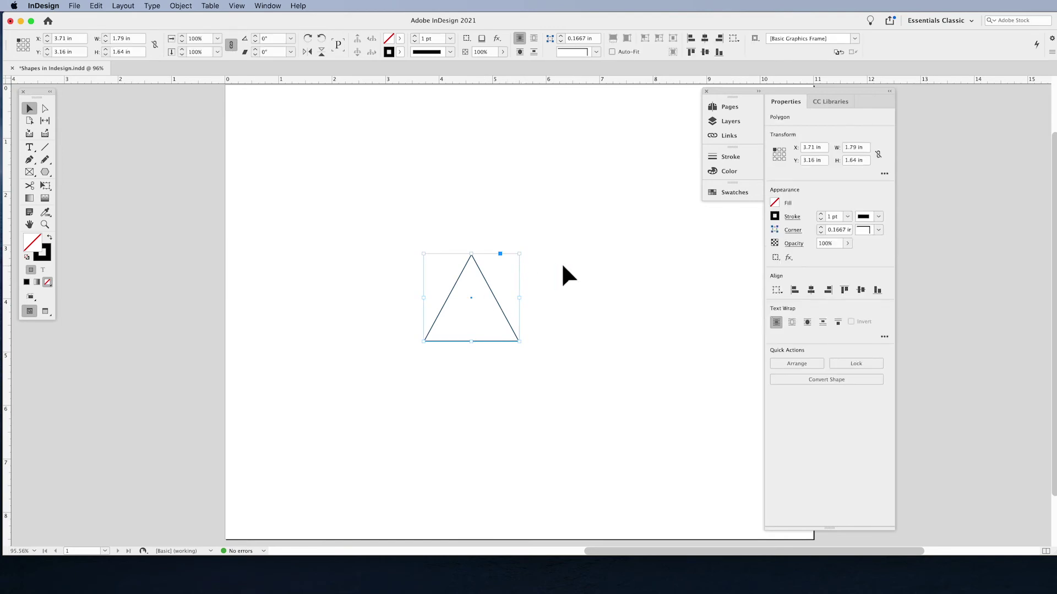
Give the triangle 0.3125 in rounded corners, then delete it
left_click(881, 230)
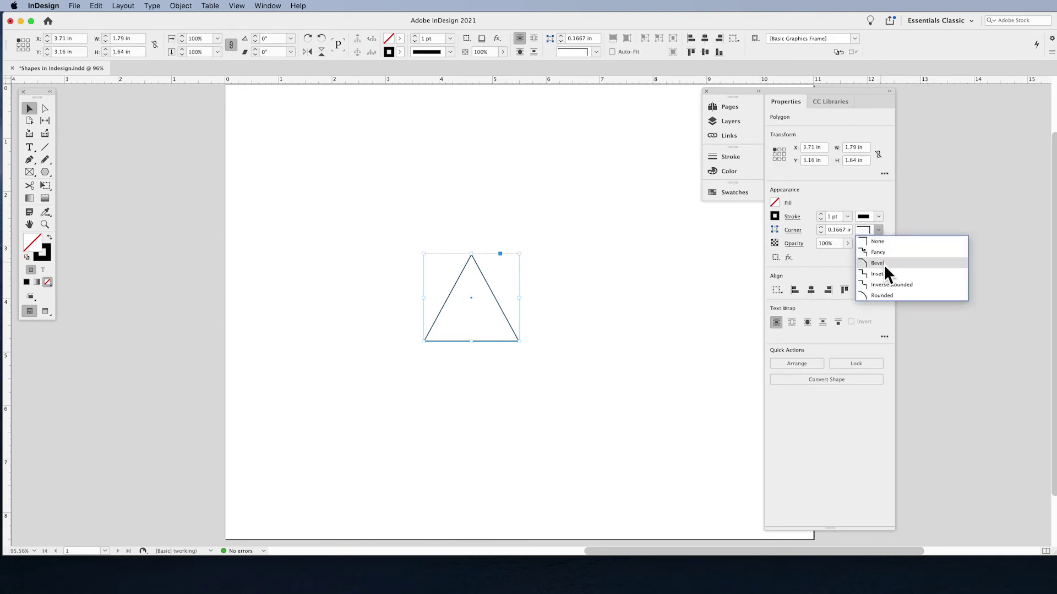
left_click(884, 295)
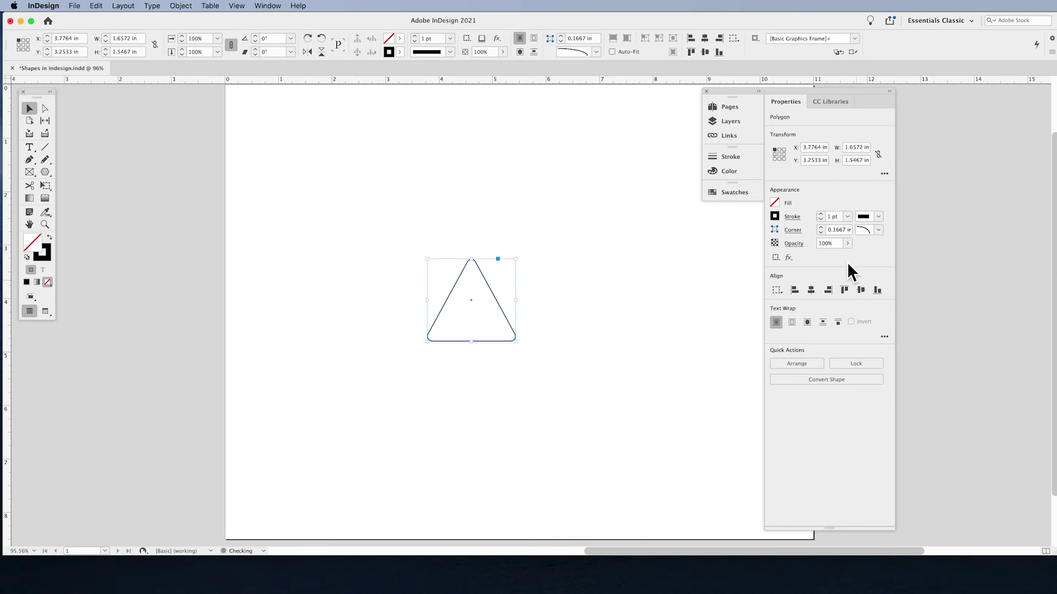
left_click(820, 227)
left_click(821, 227)
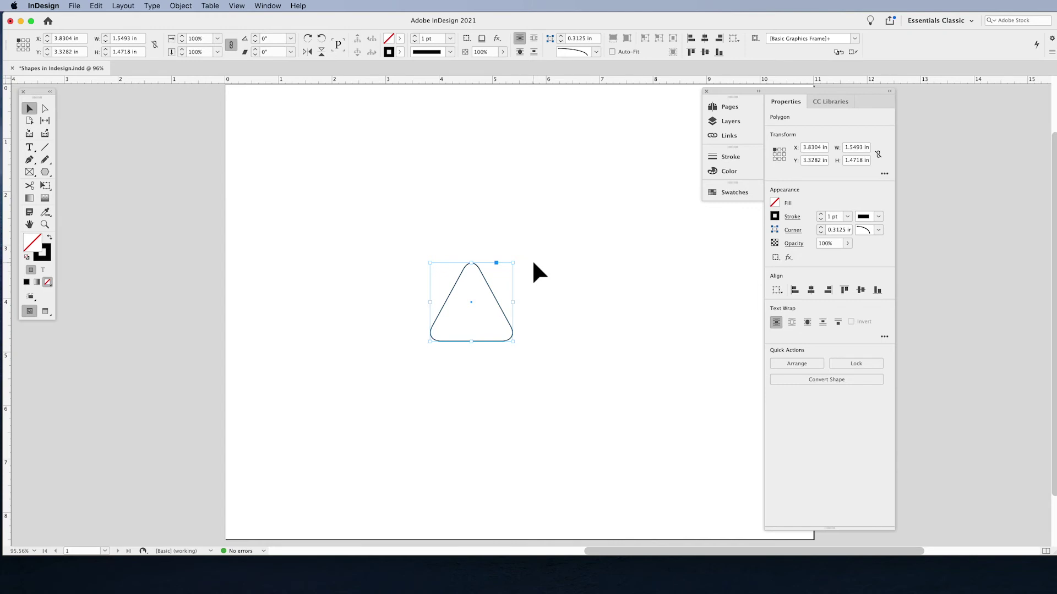
key("BackSpace")
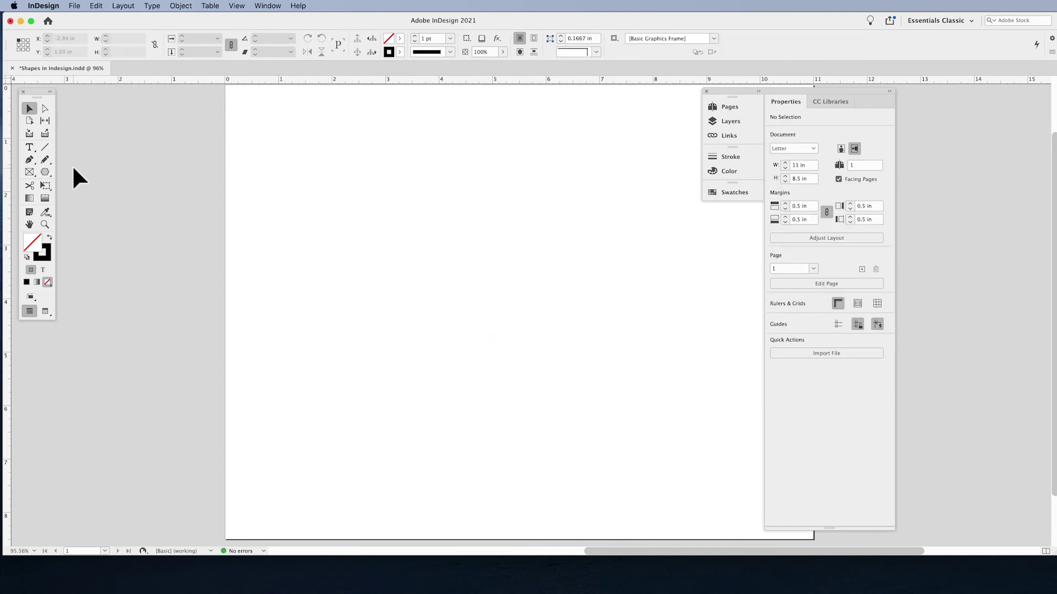
Draw a 3.935 in horizontal line near the page top and thicken its stroke to 7 pt
left_click(46, 147)
mouse_move(353, 199)
left_mouse_down()
mouse_move(495, 204)
mouse_move(508, 180)
mouse_move(522, 208)
mouse_move(547, 198)
mouse_move(543, 207)
mouse_move(562, 206)
left_mouse_up()
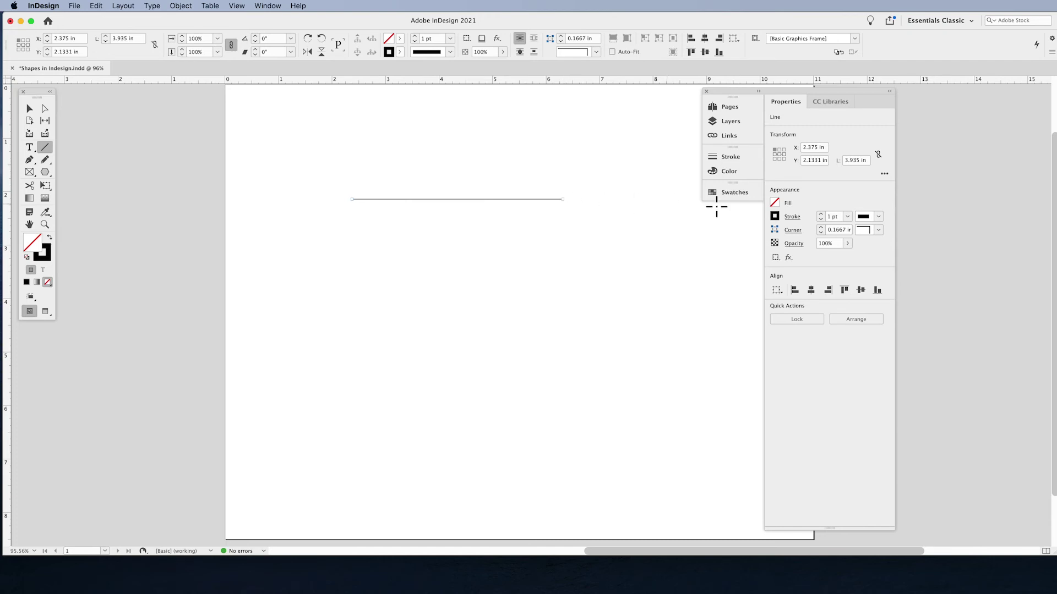
left_click(821, 214)
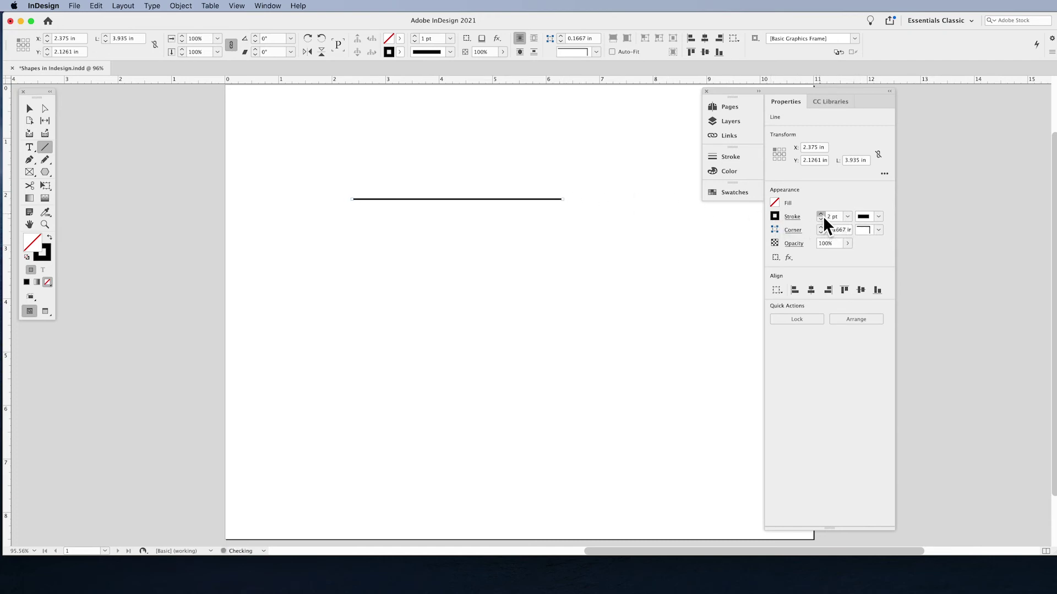
left_click(821, 214)
left_click(821, 214)
left_click(821, 214)
left_click(821, 214)
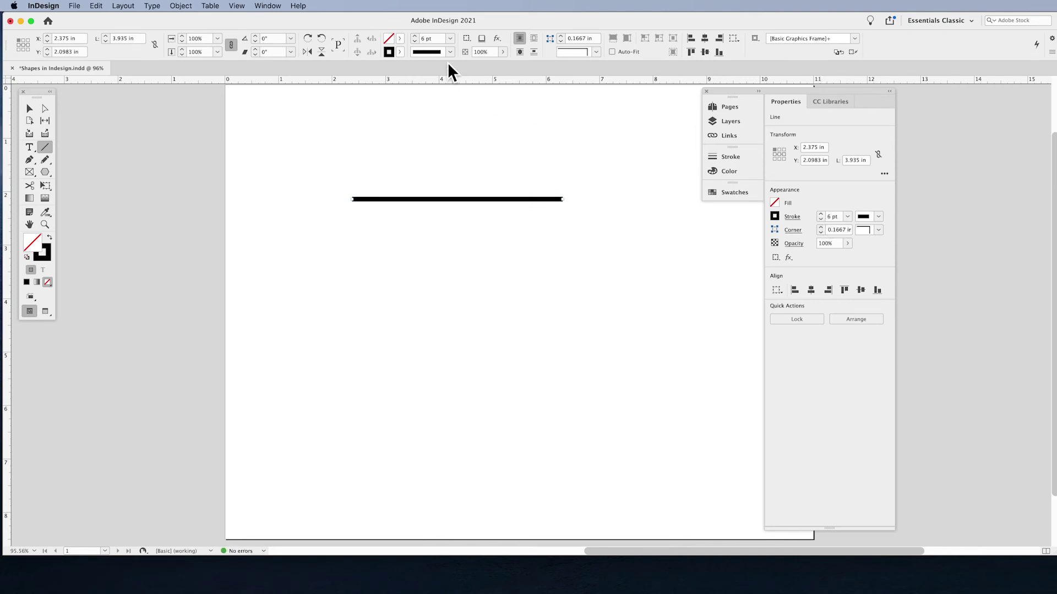
left_click(417, 36)
left_click(417, 37)
left_click(417, 43)
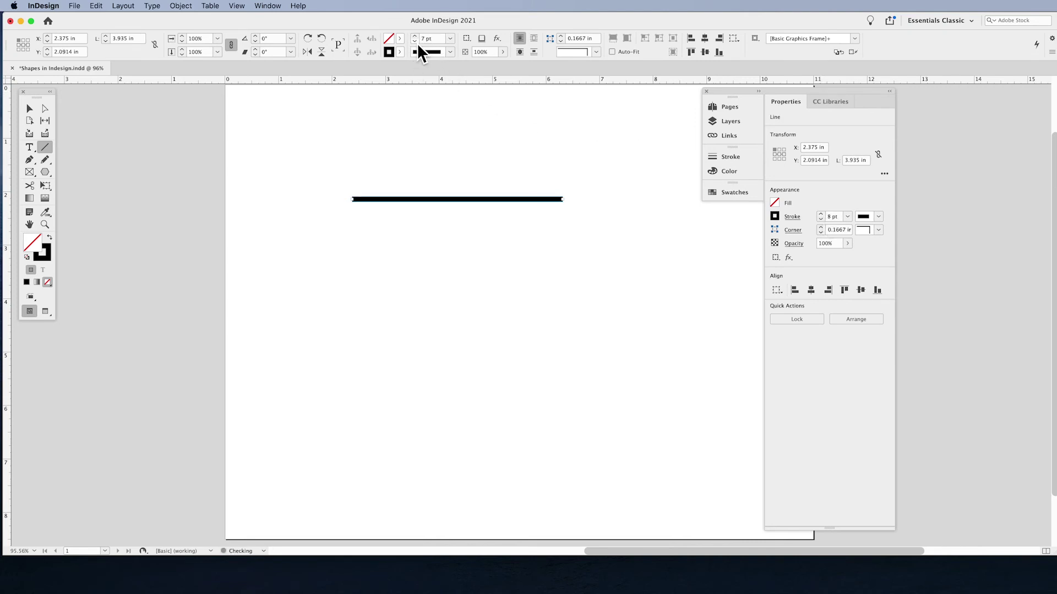
left_click(451, 52)
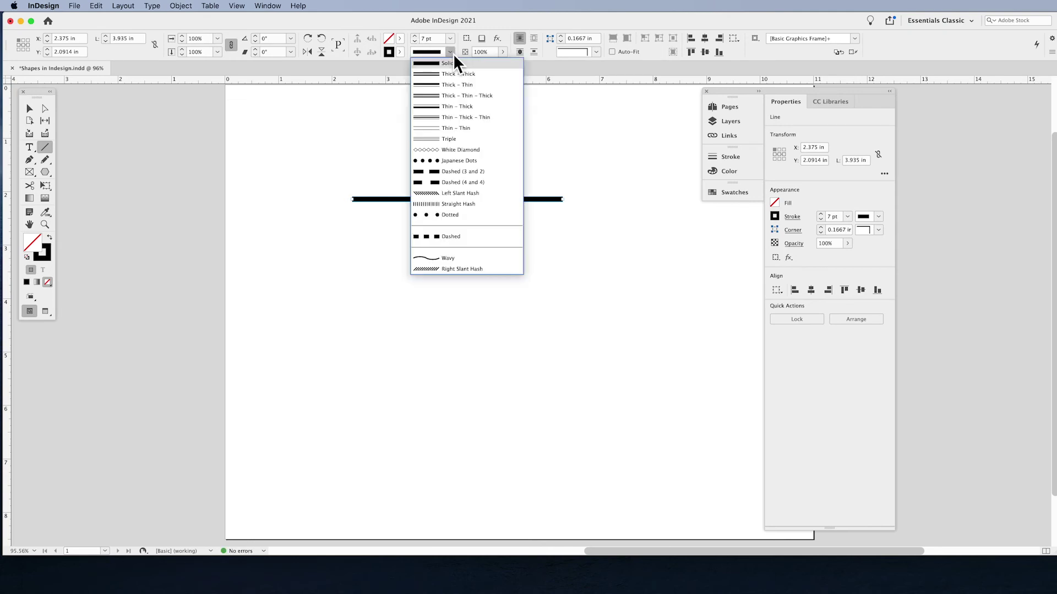
left_click(461, 164)
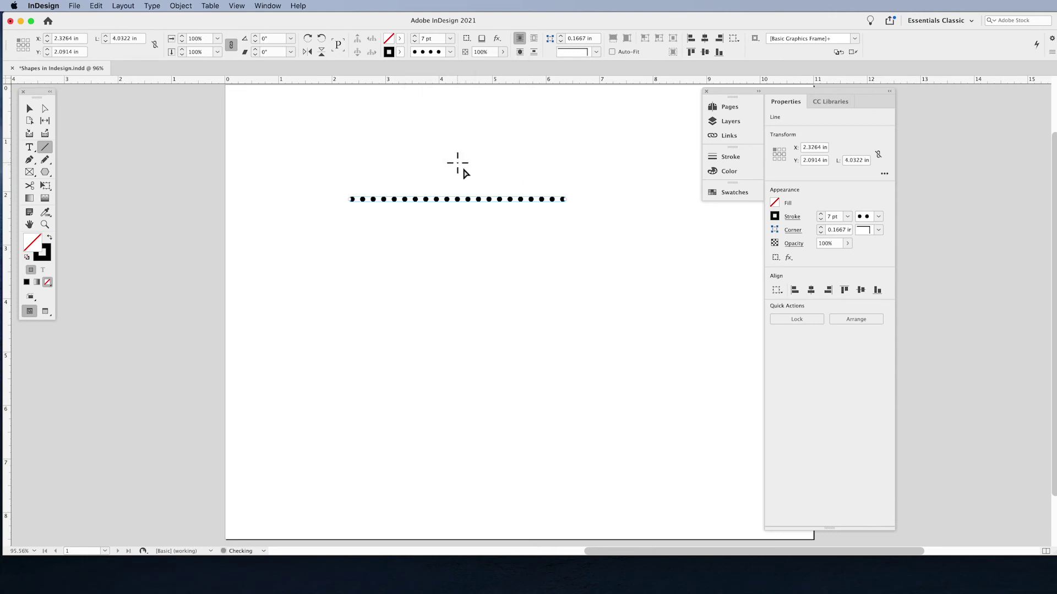
left_click(878, 216)
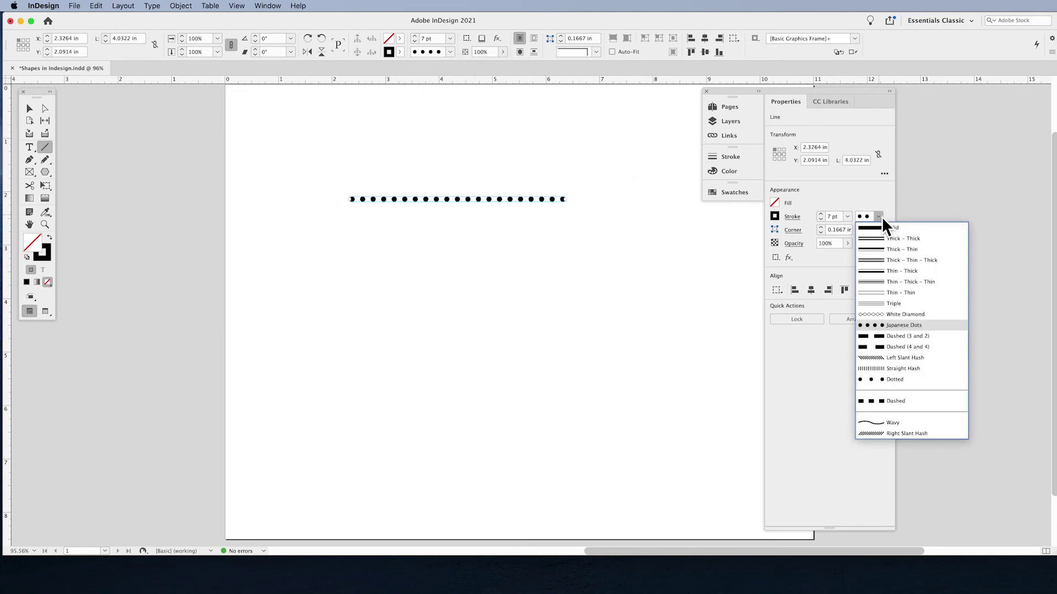
left_click(893, 315)
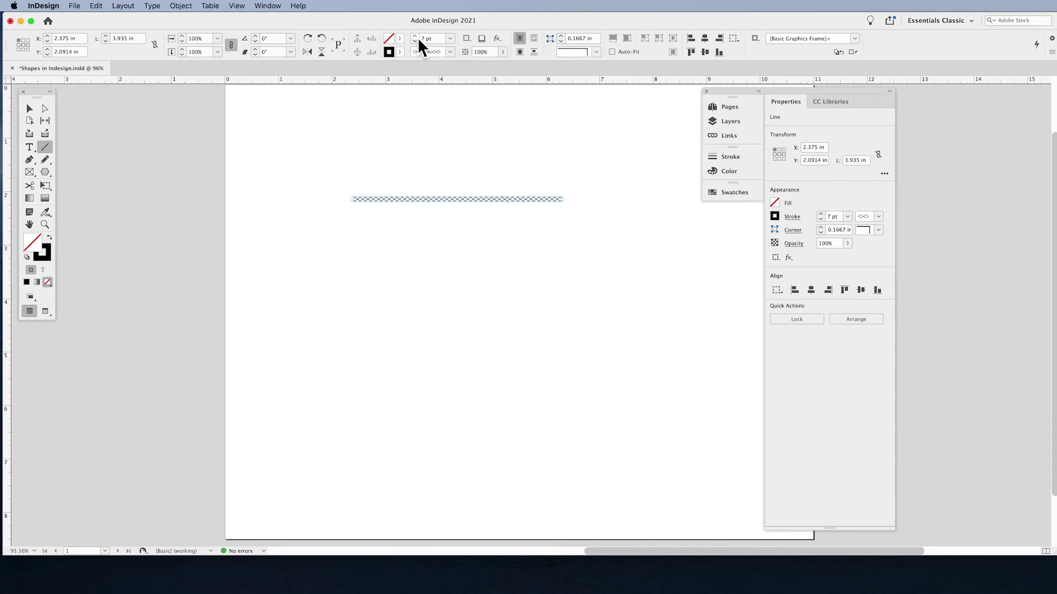
left_click(450, 52)
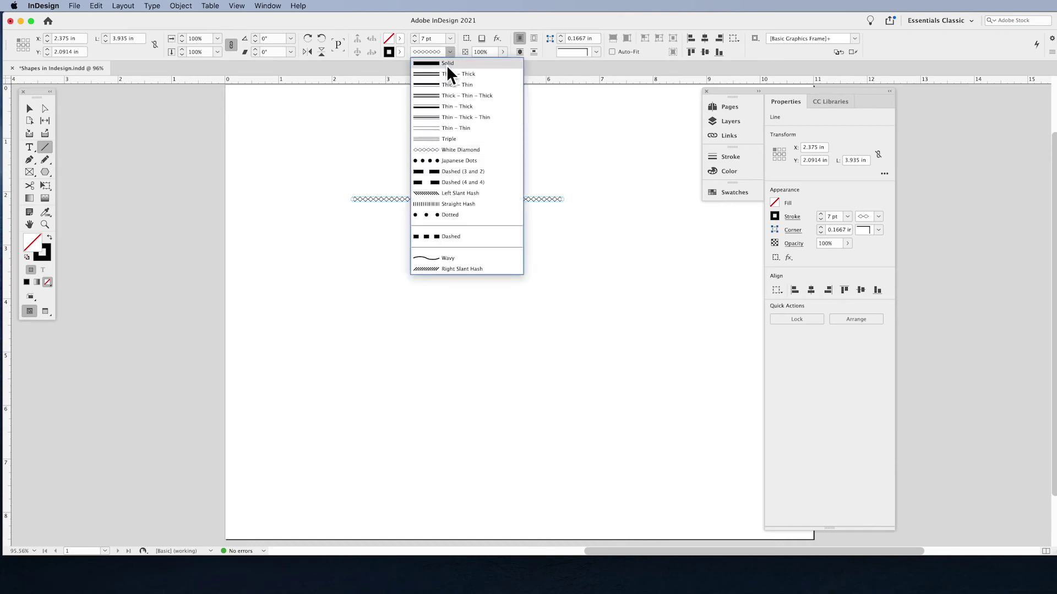
left_click(447, 66)
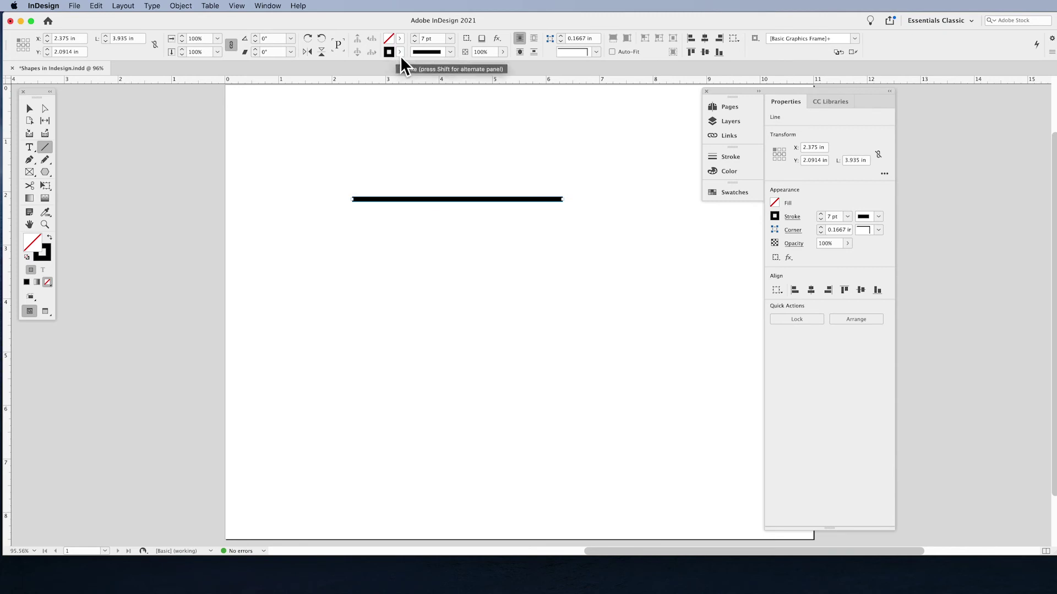
Colour the line's stroke red from the control bar swatches
left_click(400, 52)
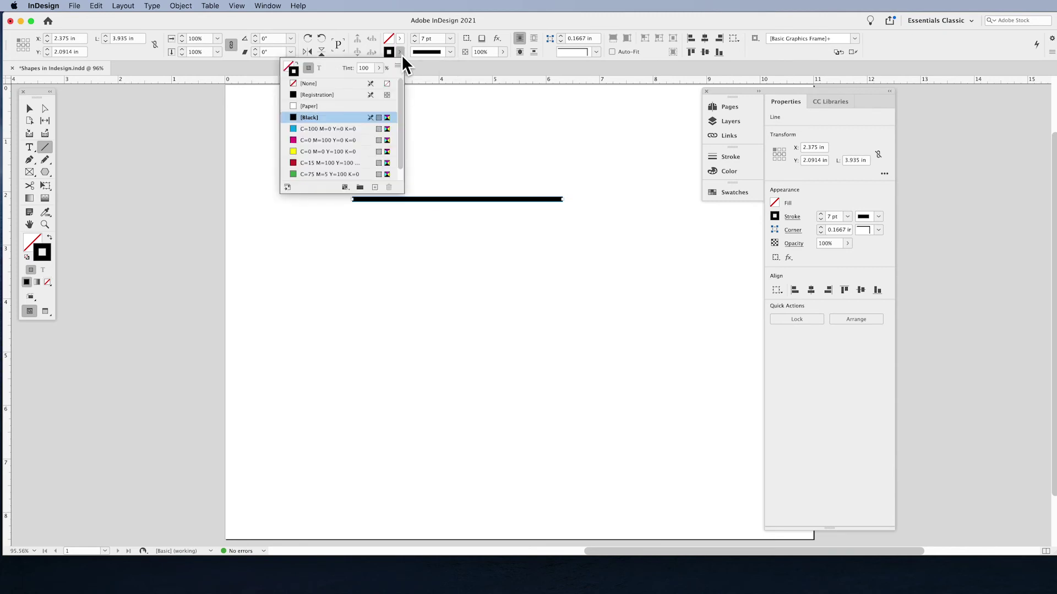
scroll(357, 153, "down", 1)
left_click(333, 155)
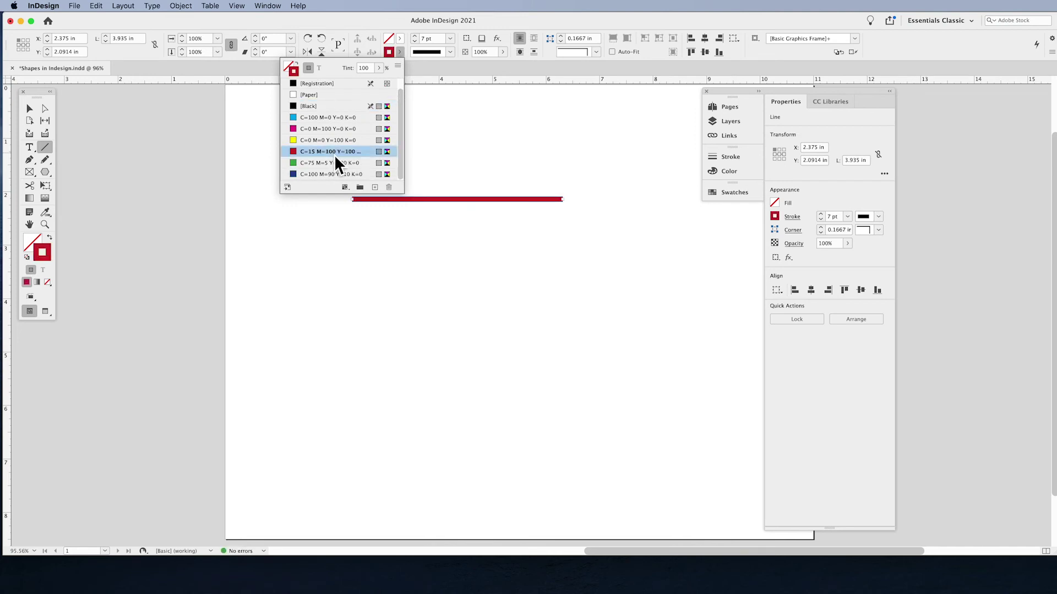
left_click(404, 53)
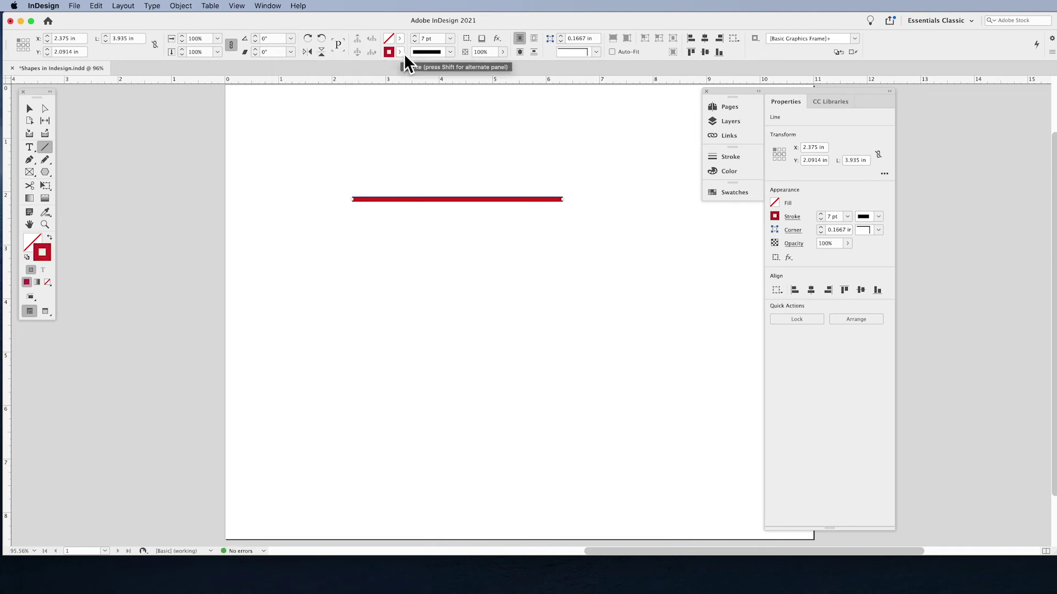
Change the line's stroke to cyan C=100 M=0 Y=0 K=0 in Properties
left_click(776, 217)
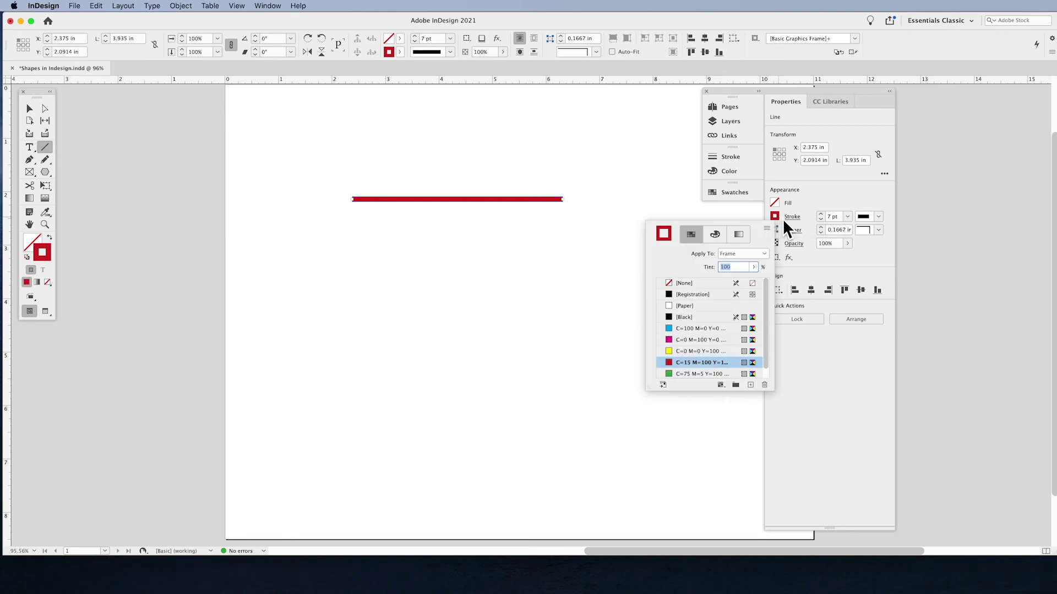
scroll(704, 331, "down", 1)
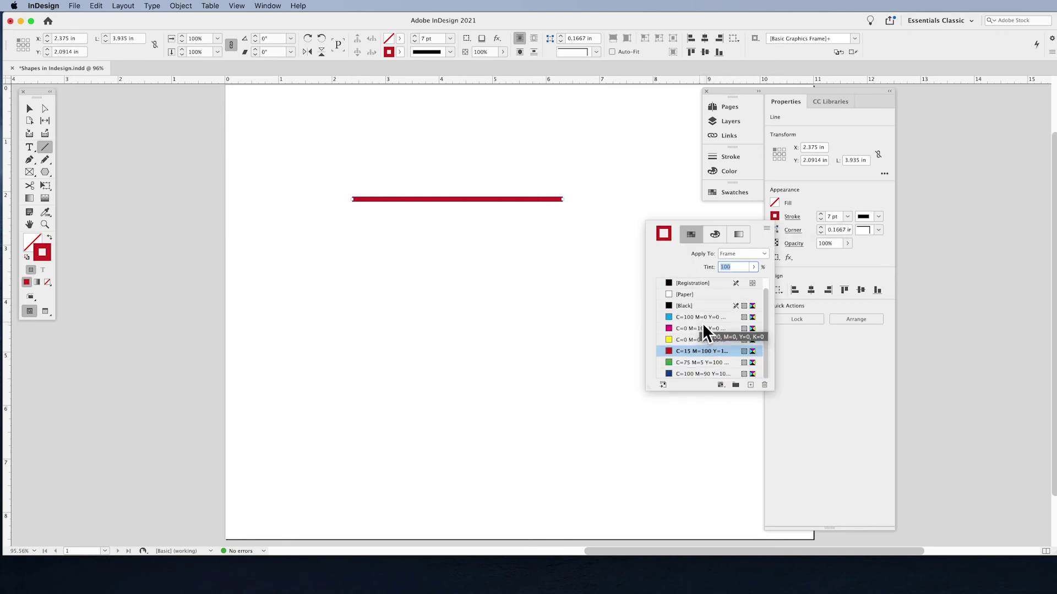
left_click(703, 319)
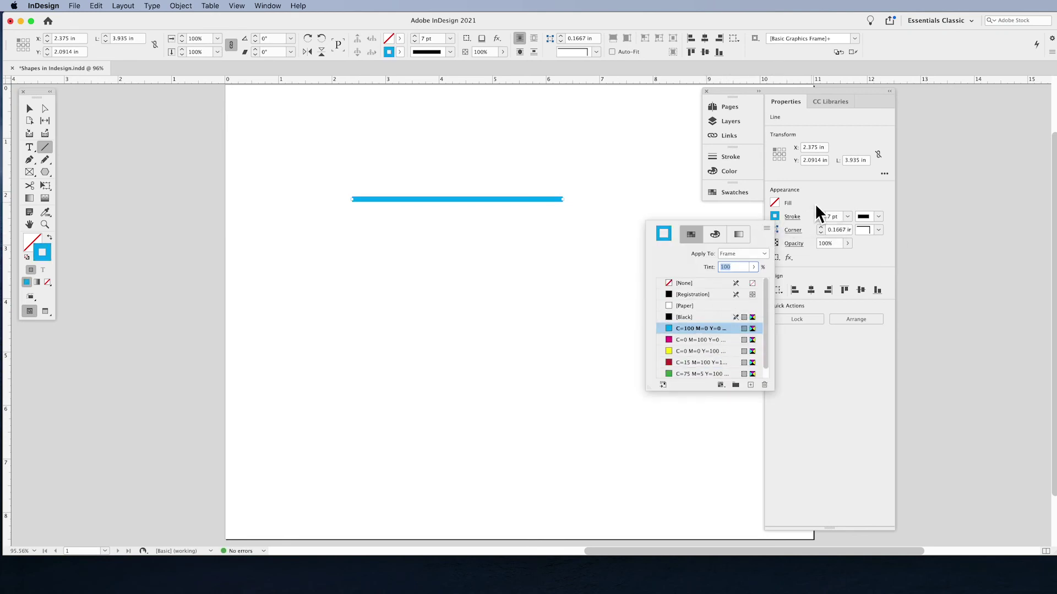
left_click(34, 110)
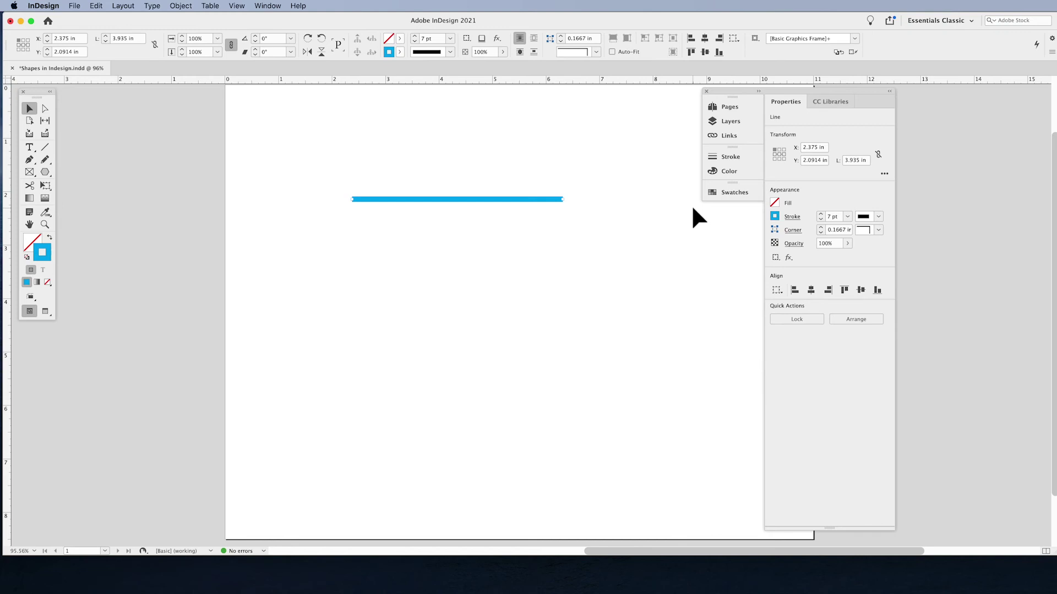
left_click(269, 5)
Set the line to a 20 pt solid stroke with rounded caps in the Stroke panel
left_click(299, 220)
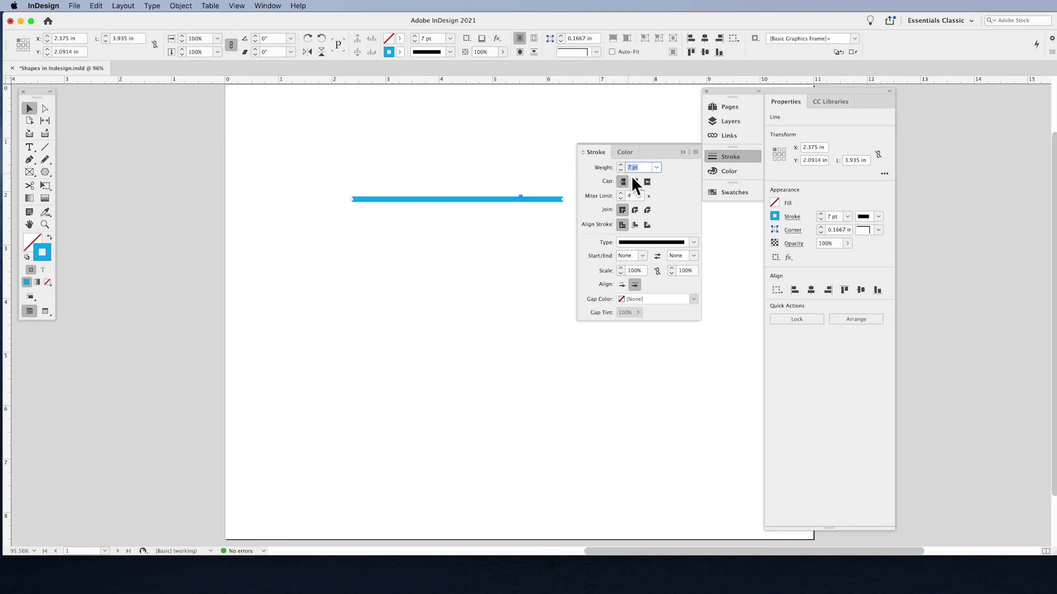
left_click(622, 166)
left_click(622, 165)
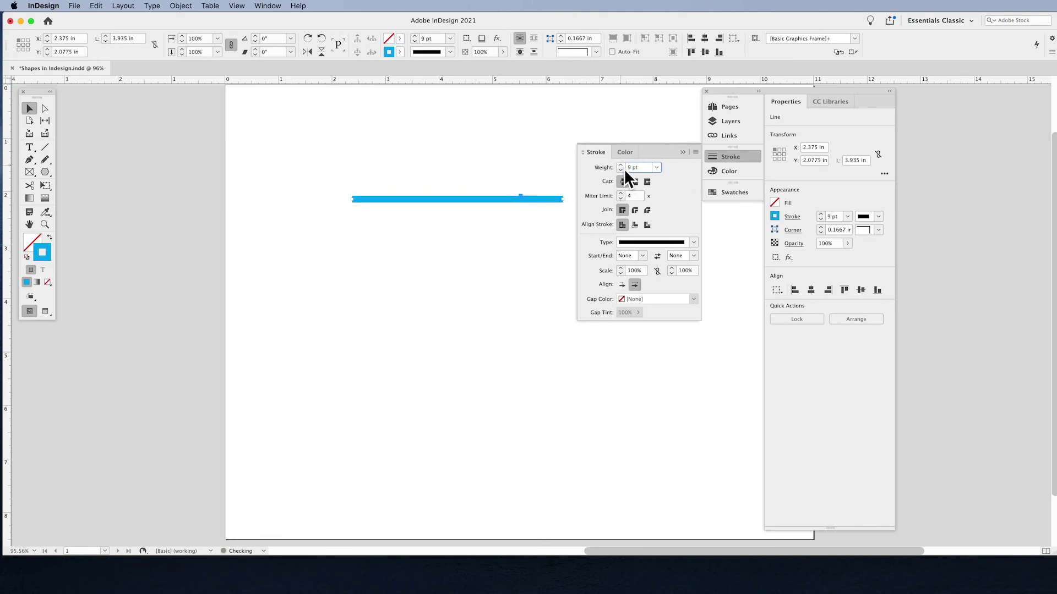
left_click(635, 181)
left_click(621, 165)
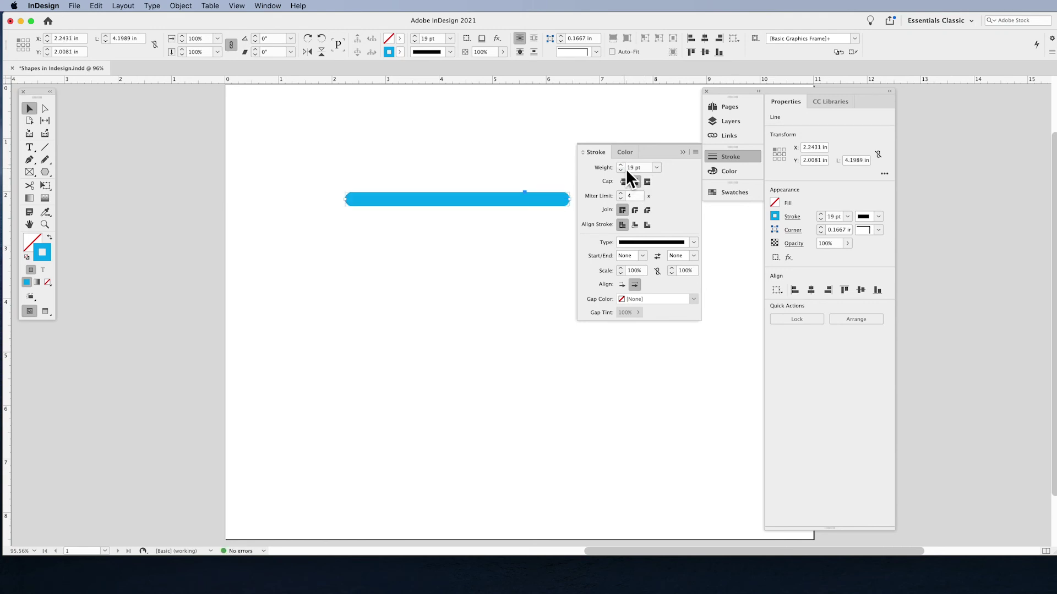
left_click(622, 165)
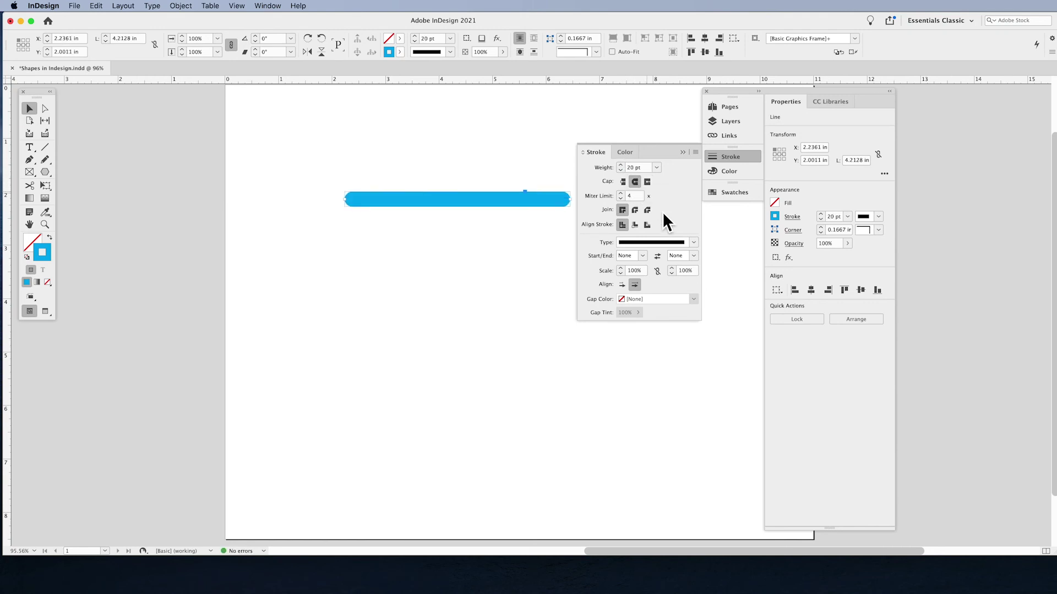
left_click(694, 243)
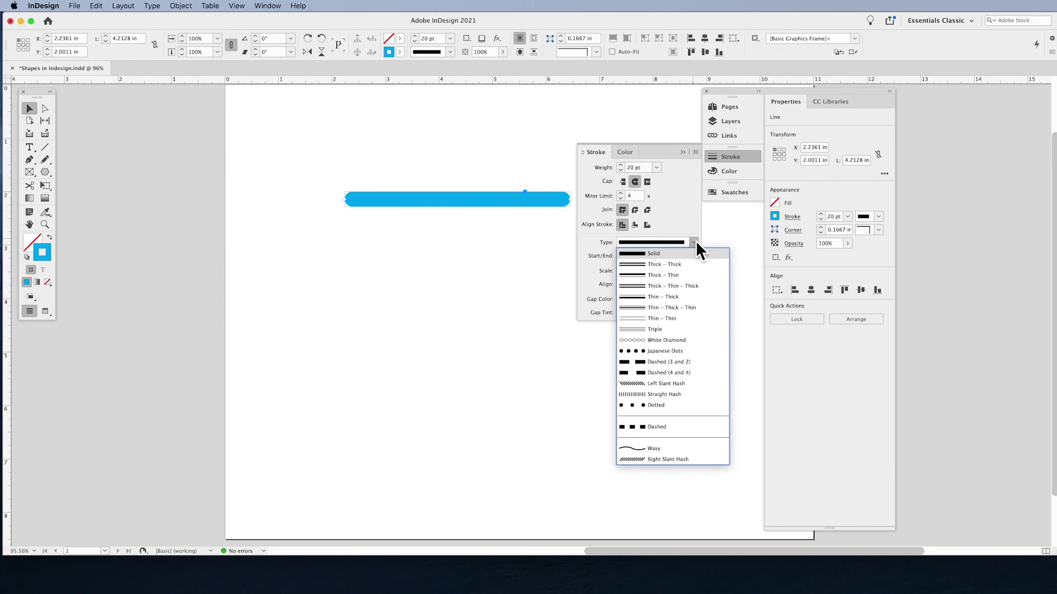
left_click(696, 243)
Give the line a square start and an arrowhead end, scaling the start to 50%
left_click(642, 257)
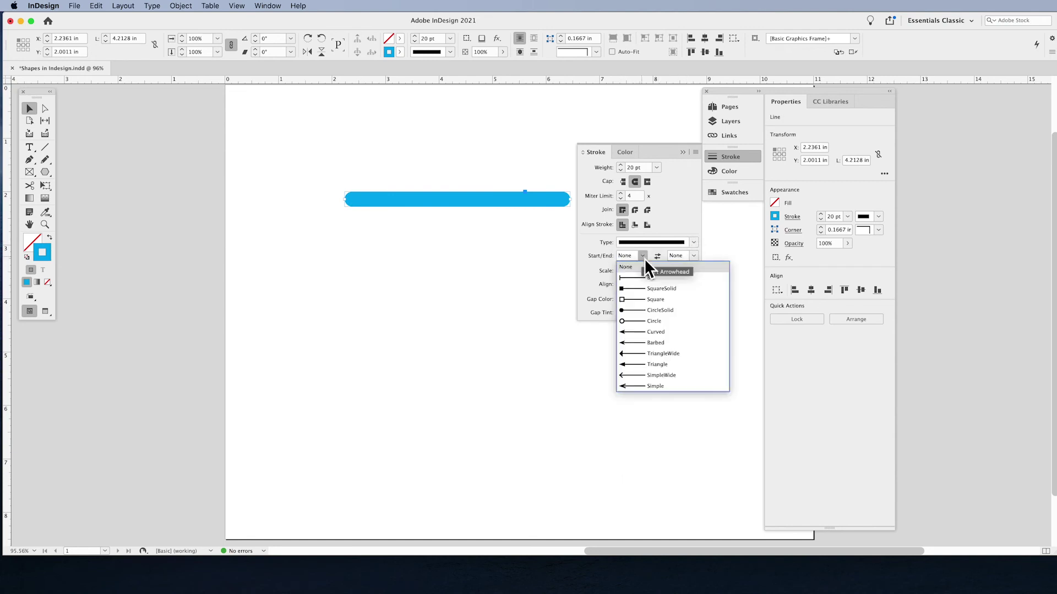
left_click(640, 288)
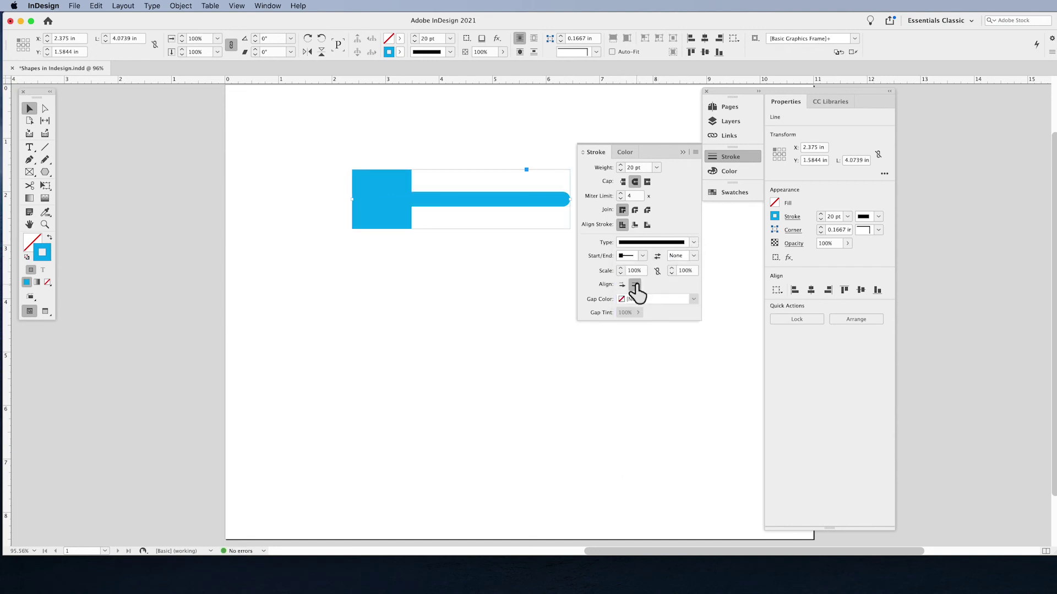
left_click(693, 256)
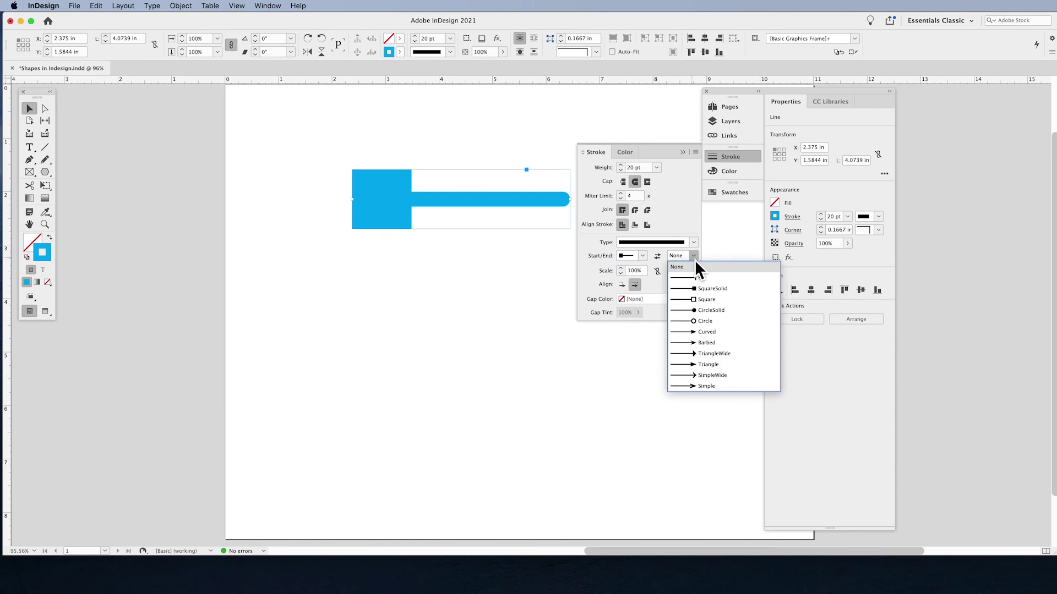
left_click(699, 331)
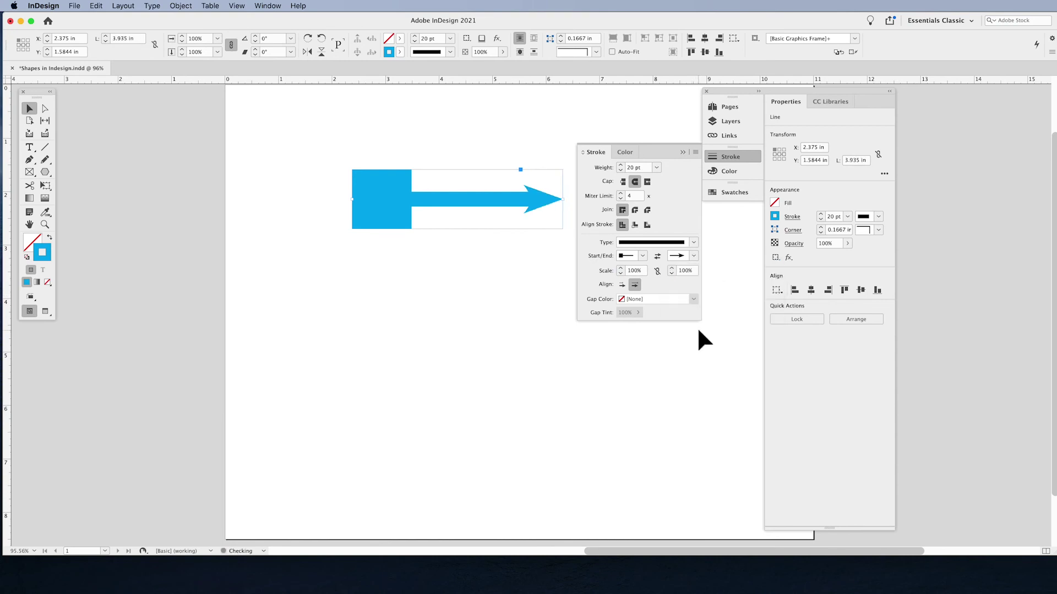
left_click(621, 273)
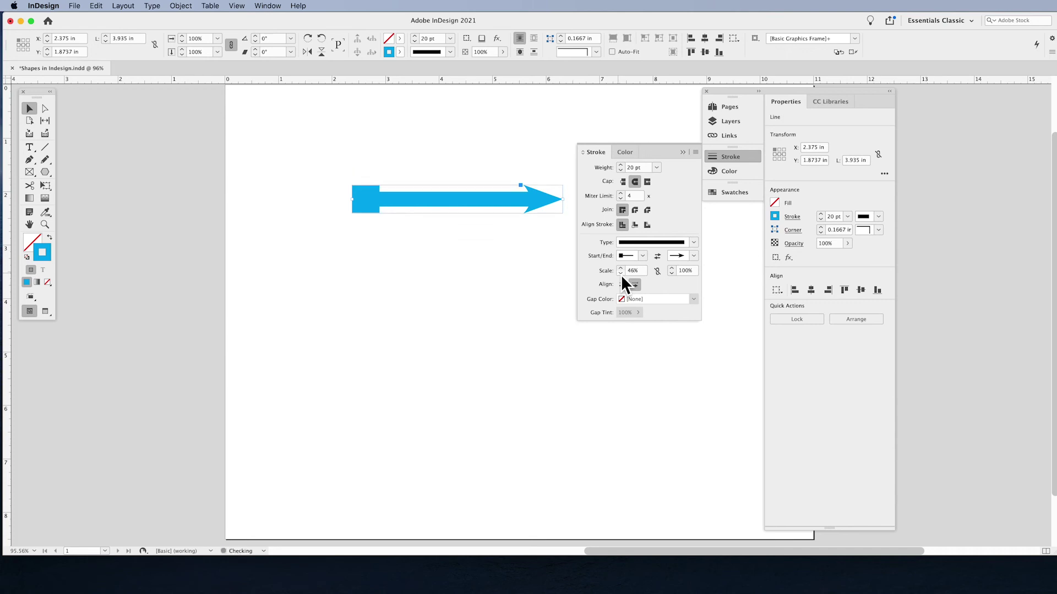
left_click(622, 268)
left_click(623, 270)
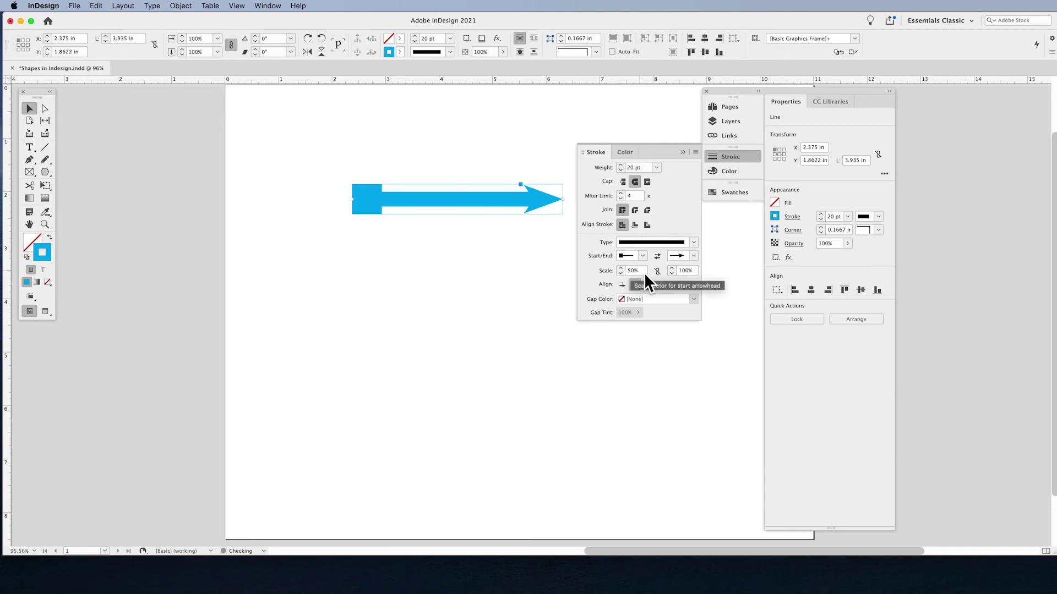
Reduce the line's stroke weight to 14 pt
left_click(623, 172)
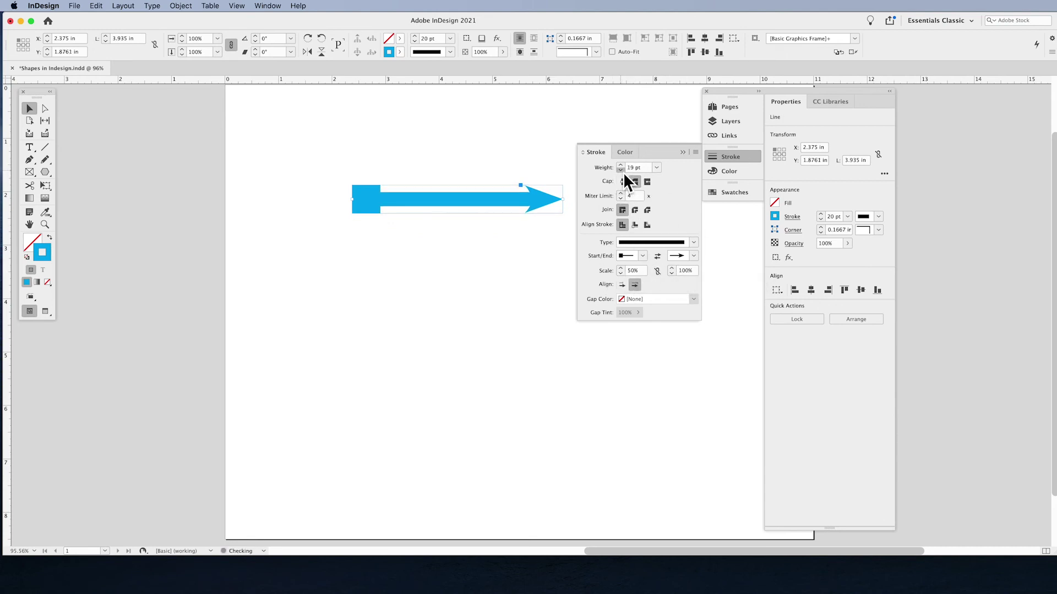
left_click(623, 166)
left_click(623, 166)
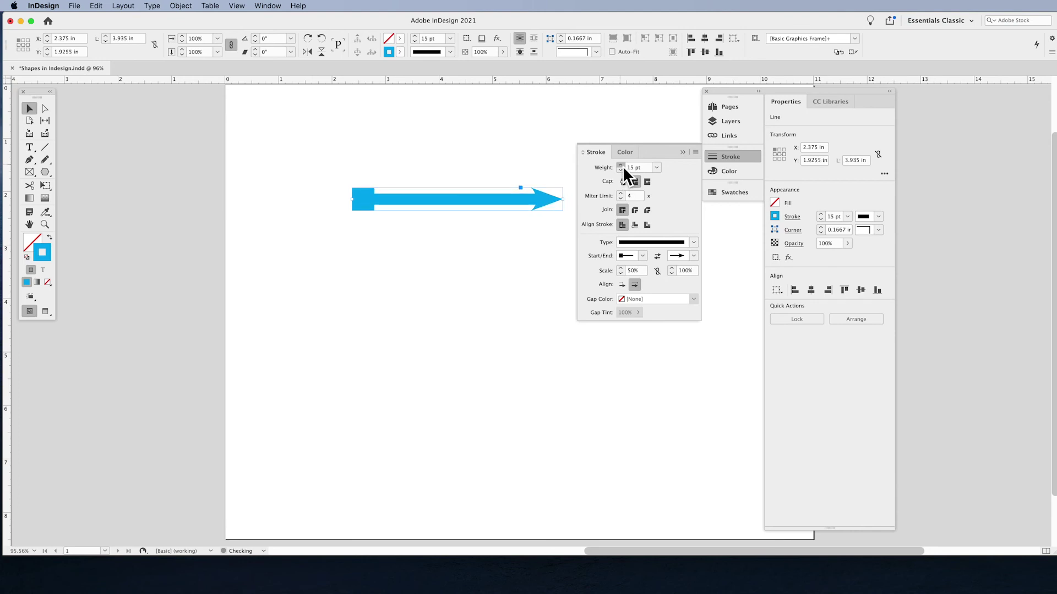
left_click(622, 166)
left_click(624, 172)
left_click(624, 172)
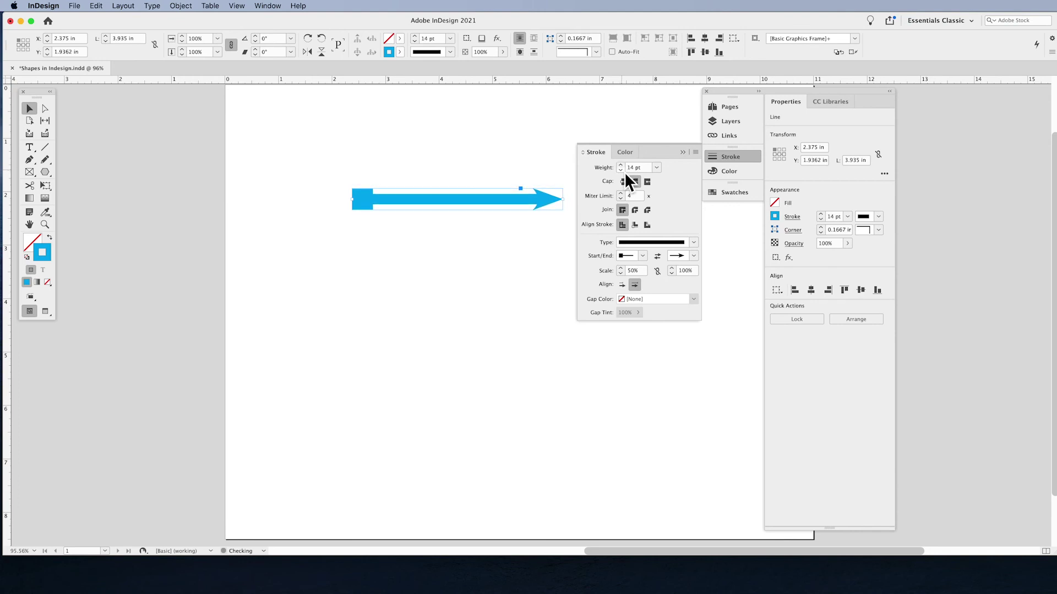
Make the end a circle, swap start and end shapes, and scale the start circle to 80%
left_click(695, 256)
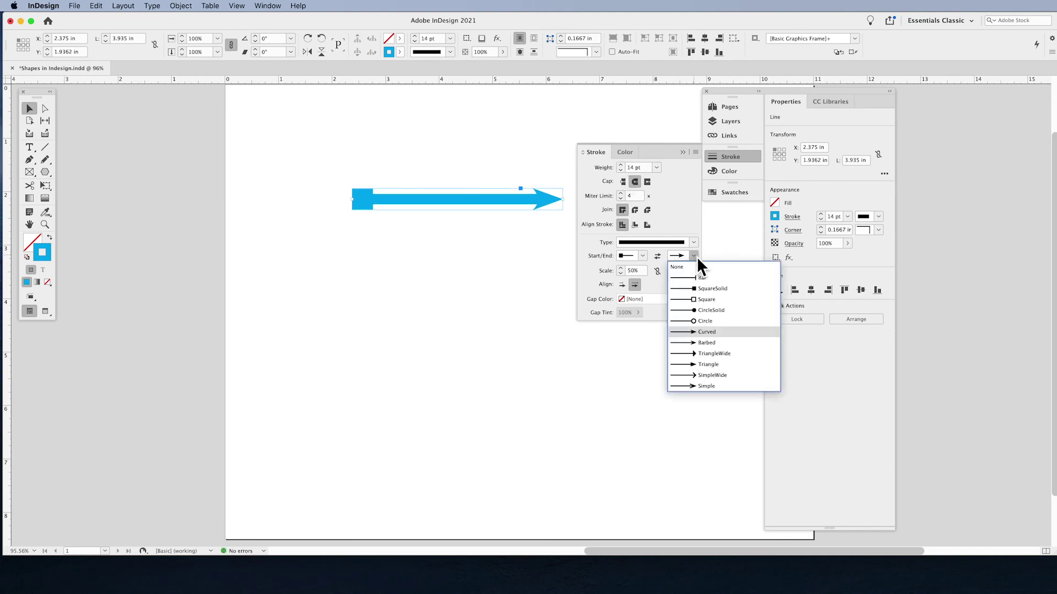
left_click(690, 310)
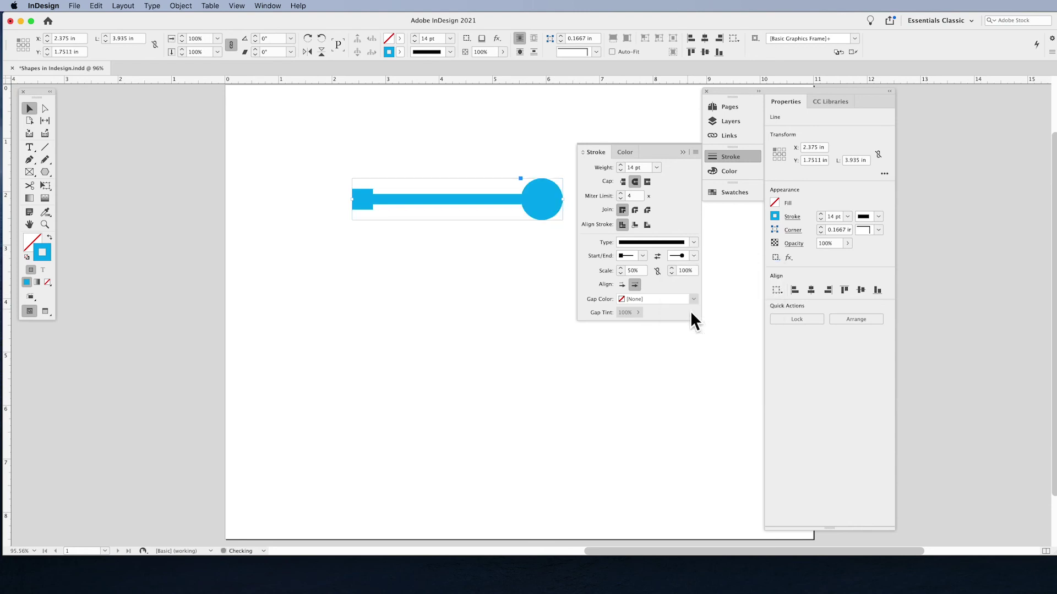
left_click(657, 257)
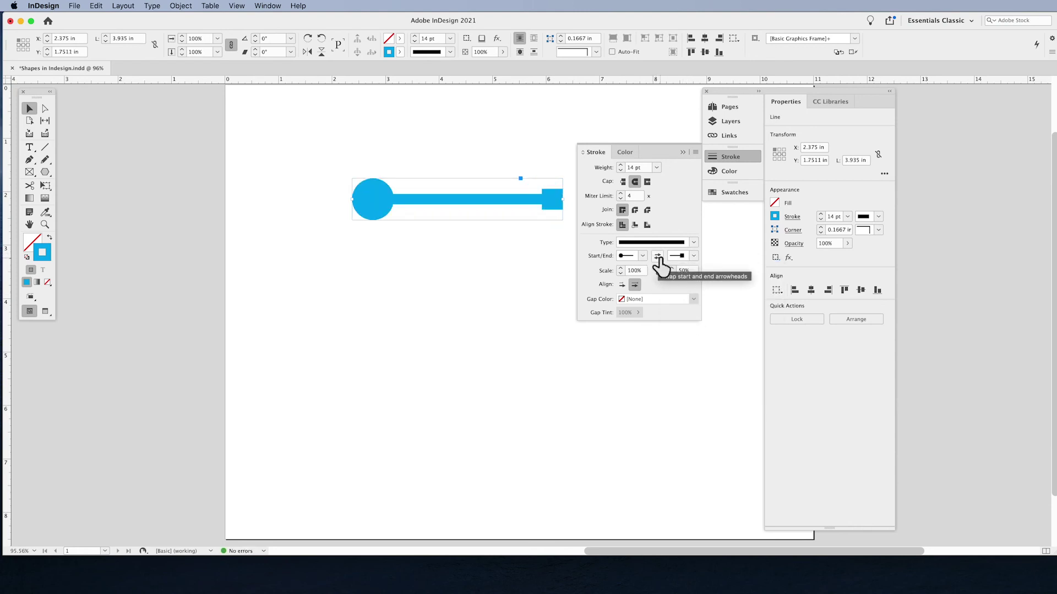
left_click(693, 256)
left_click(695, 260)
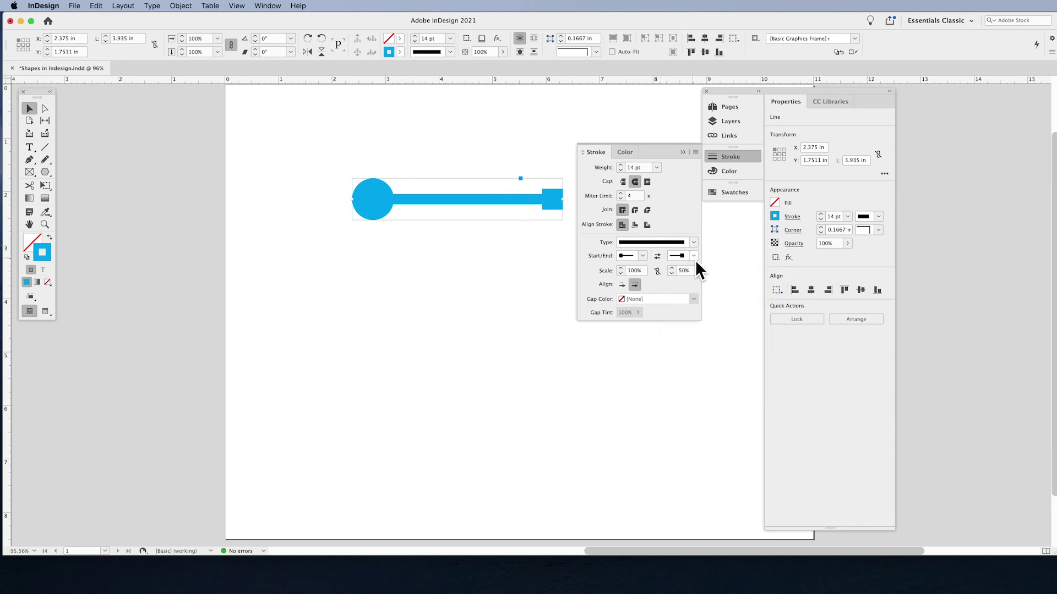
left_click(620, 274)
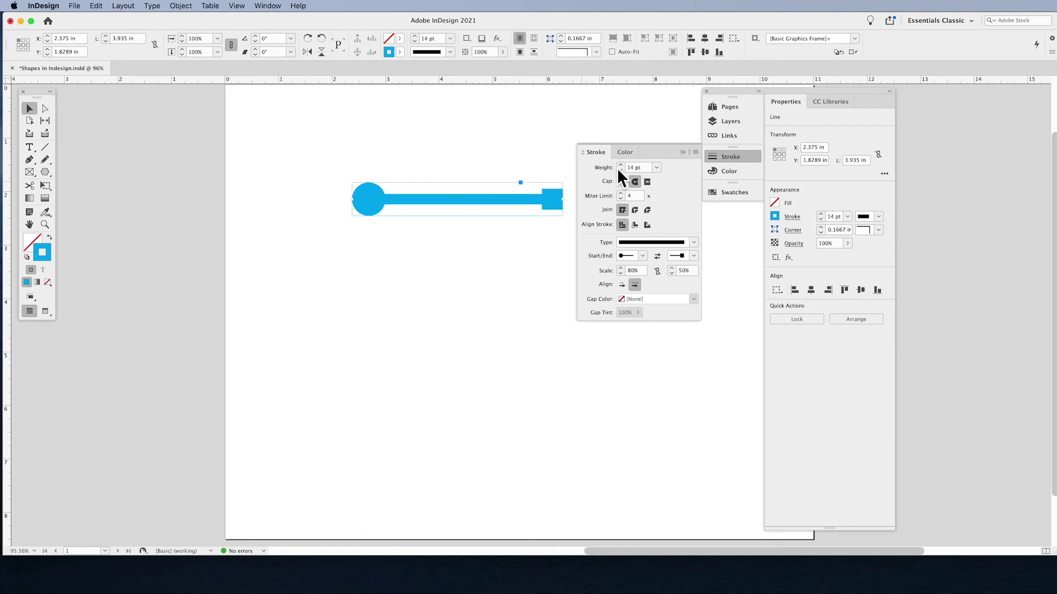
Collapse the Stroke panel, marquee-select the cyan line and delete it
left_click(682, 152)
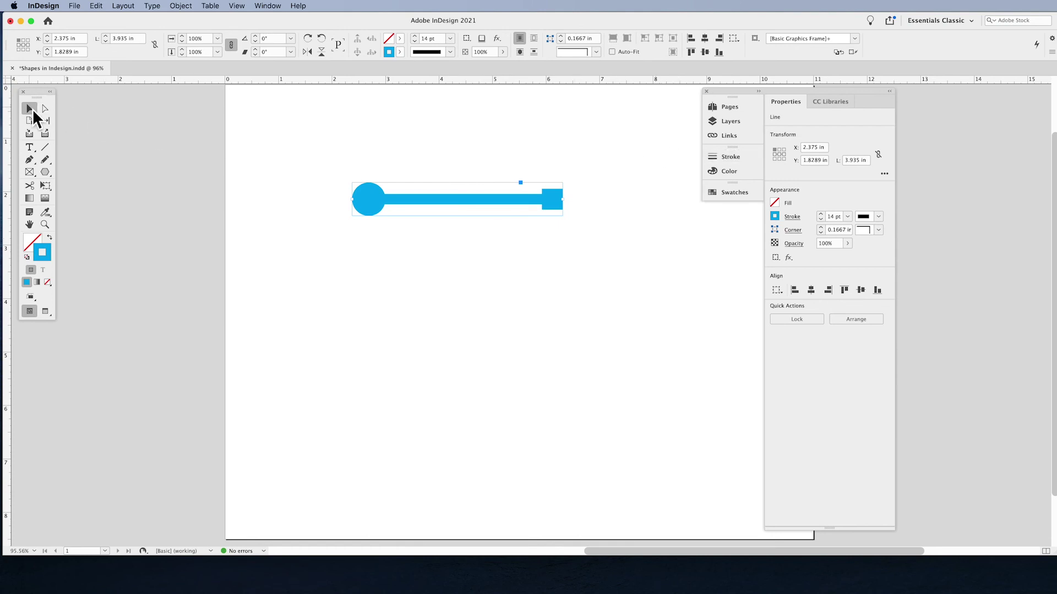
left_click(328, 146)
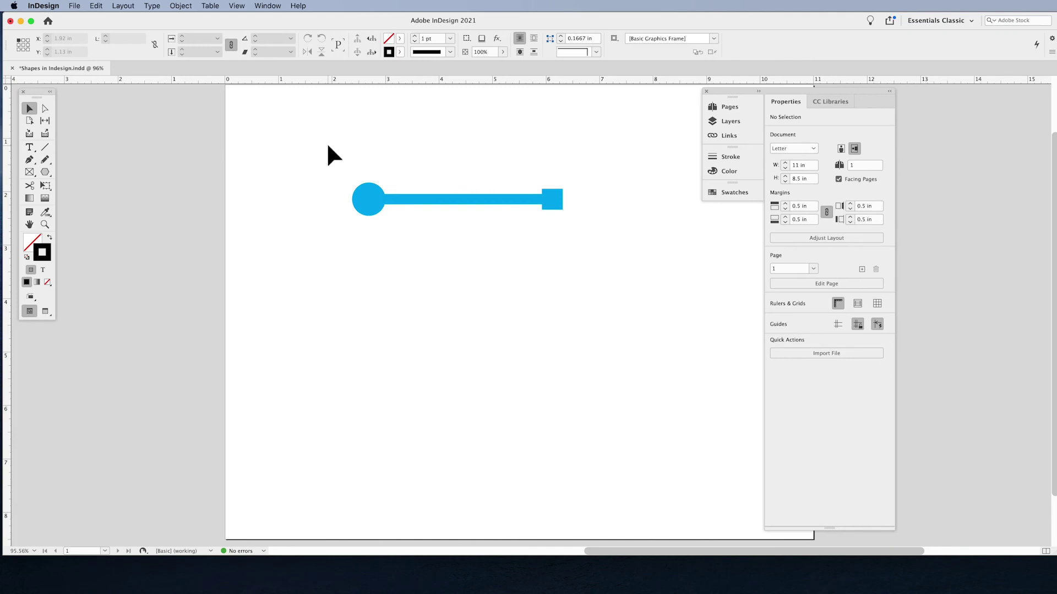
left_click_drag(328, 146, 465, 259)
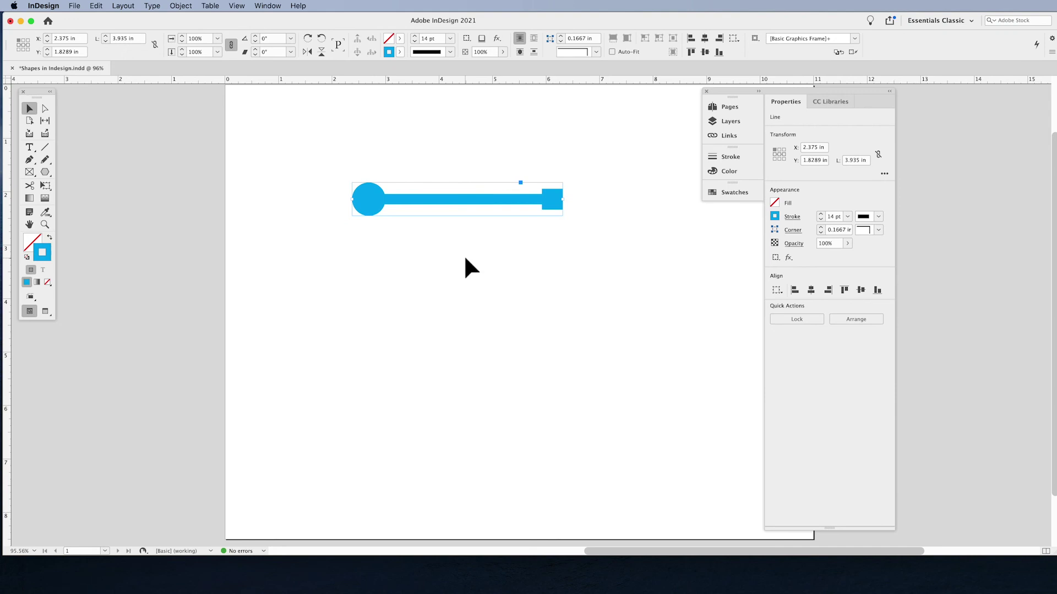
key("Delete")
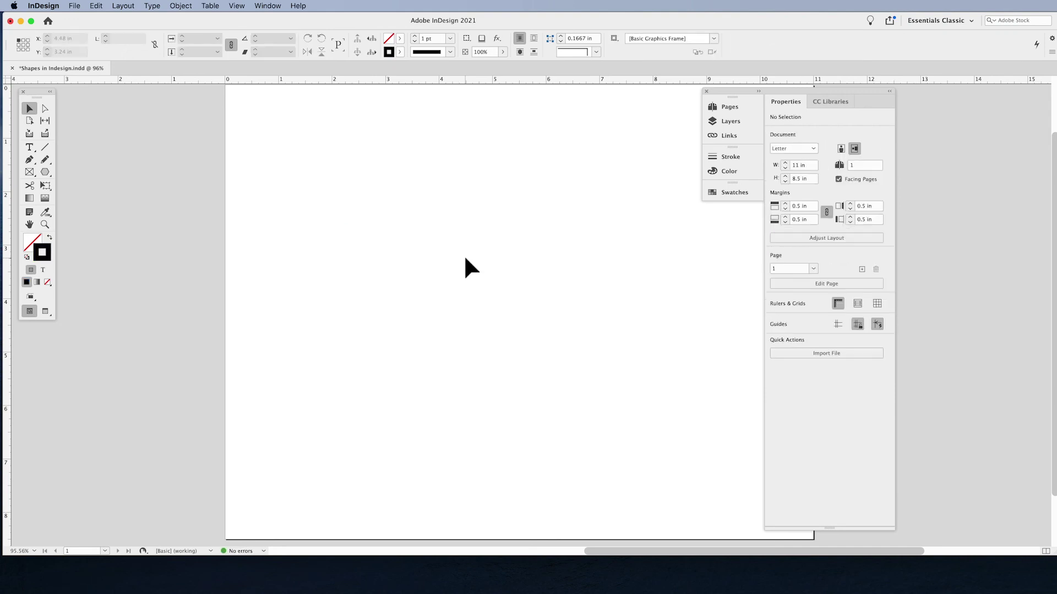
Draw a text frame near the page top and fill it with placeholder text
left_click(29, 147)
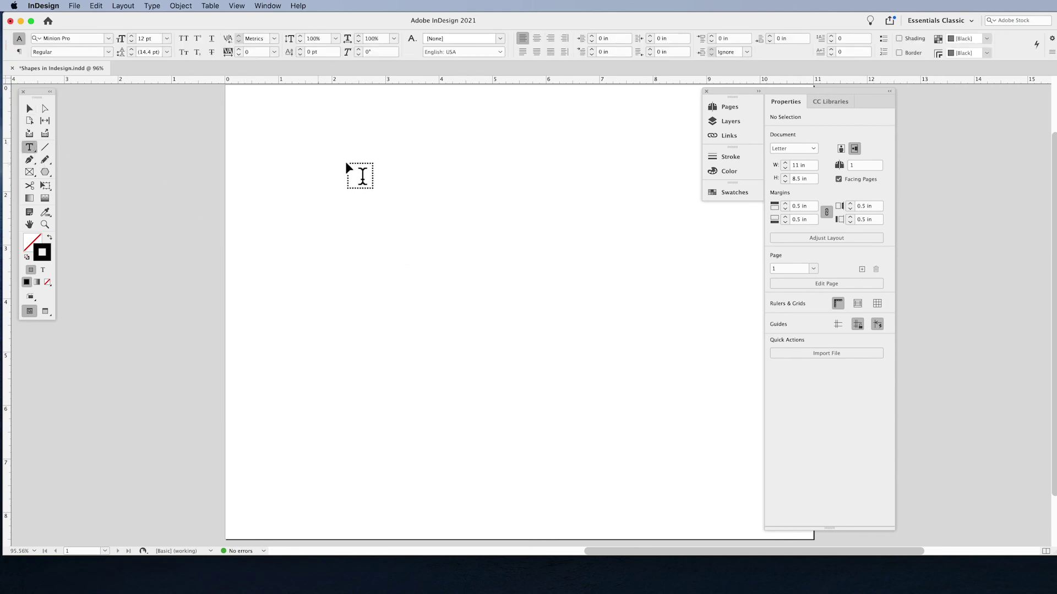
left_click_drag(332, 155, 622, 284)
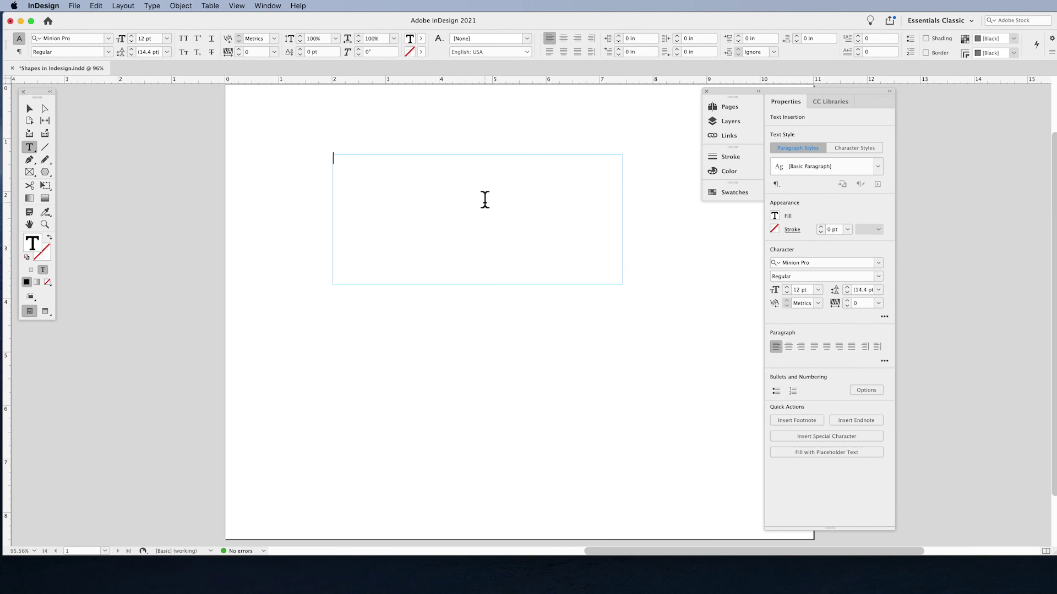
right_click(462, 199)
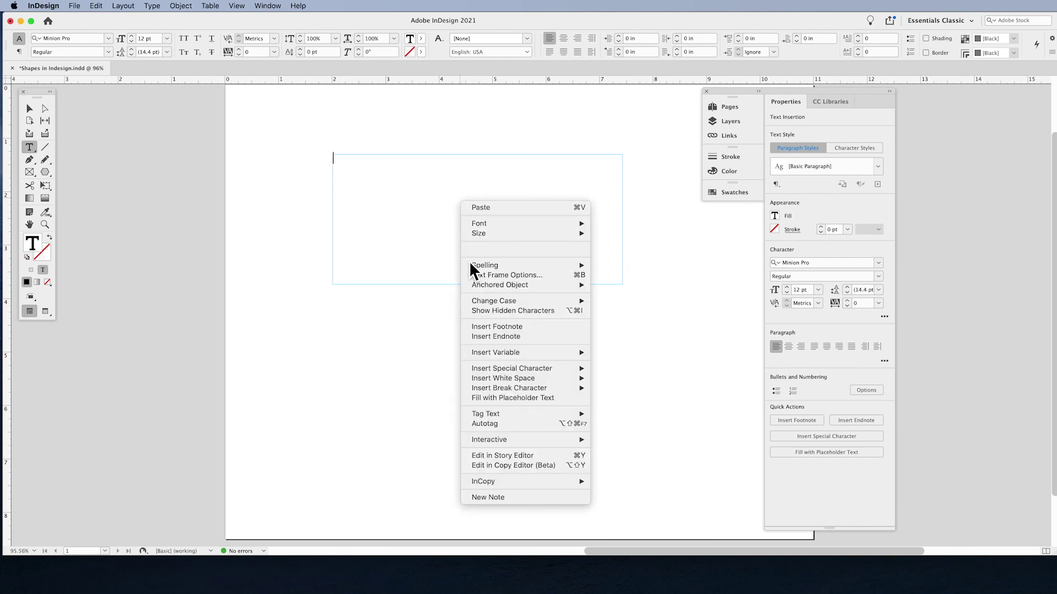
left_click(504, 397)
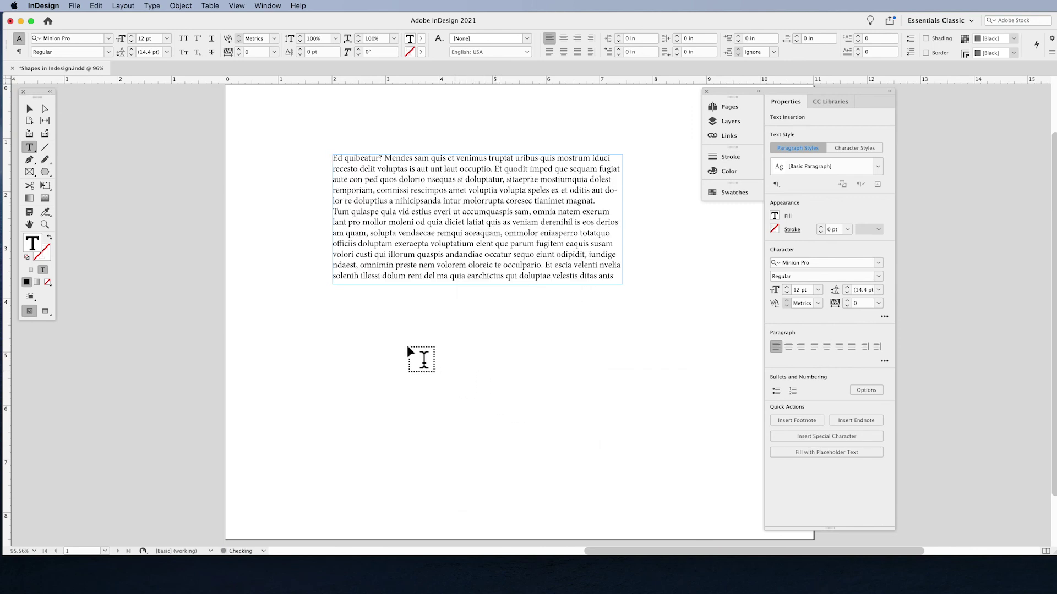
Round the frame's corners to 0.63 in, nudge it slightly, and give it a 6 pt stroke
left_click(30, 109)
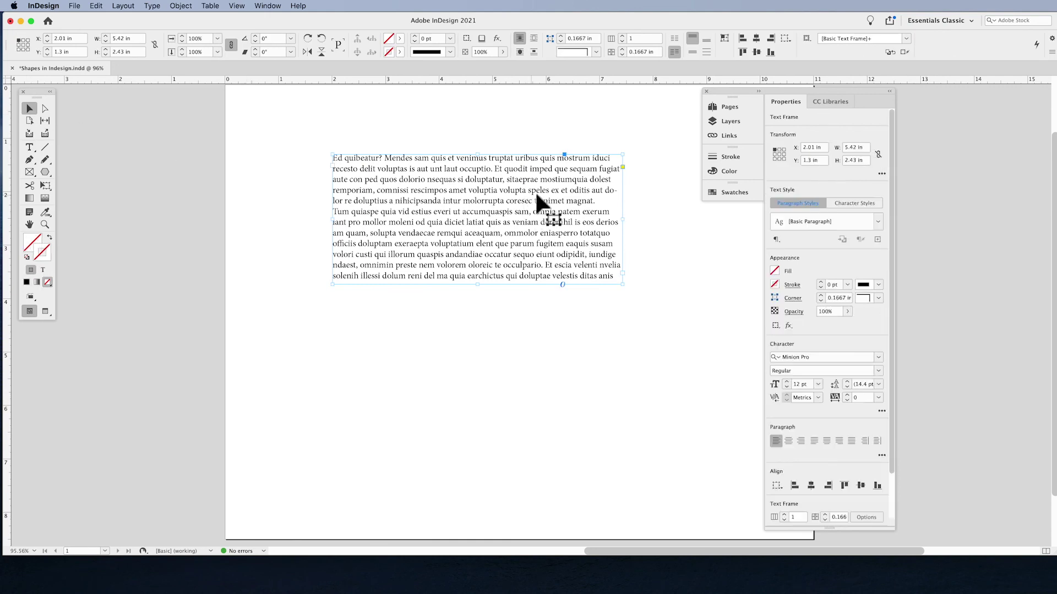
left_click(622, 166)
left_click_drag(622, 154, 587, 157)
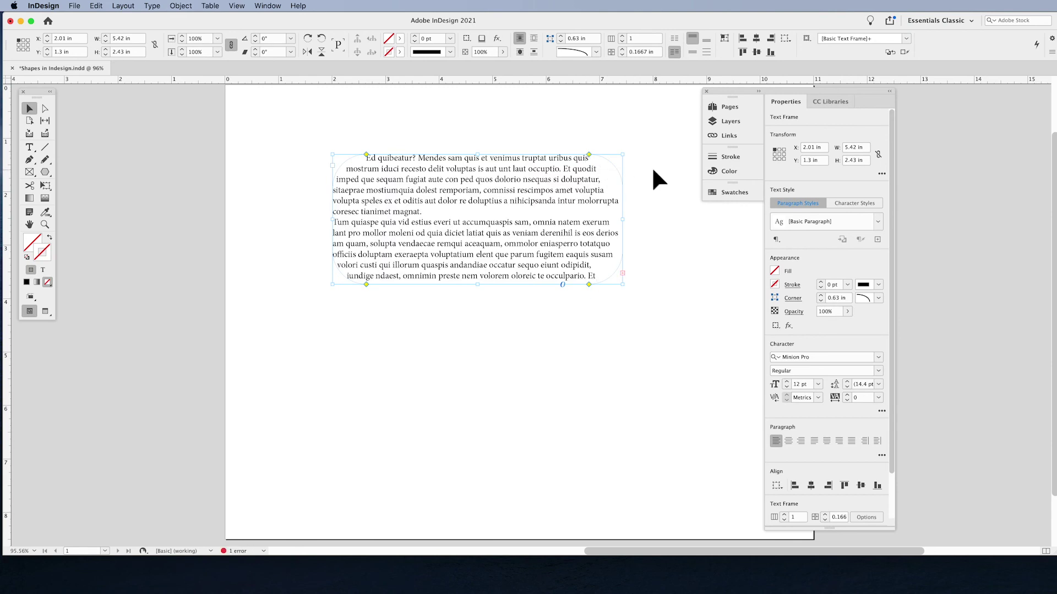
left_click(644, 248)
left_click_drag(522, 223, 520, 231)
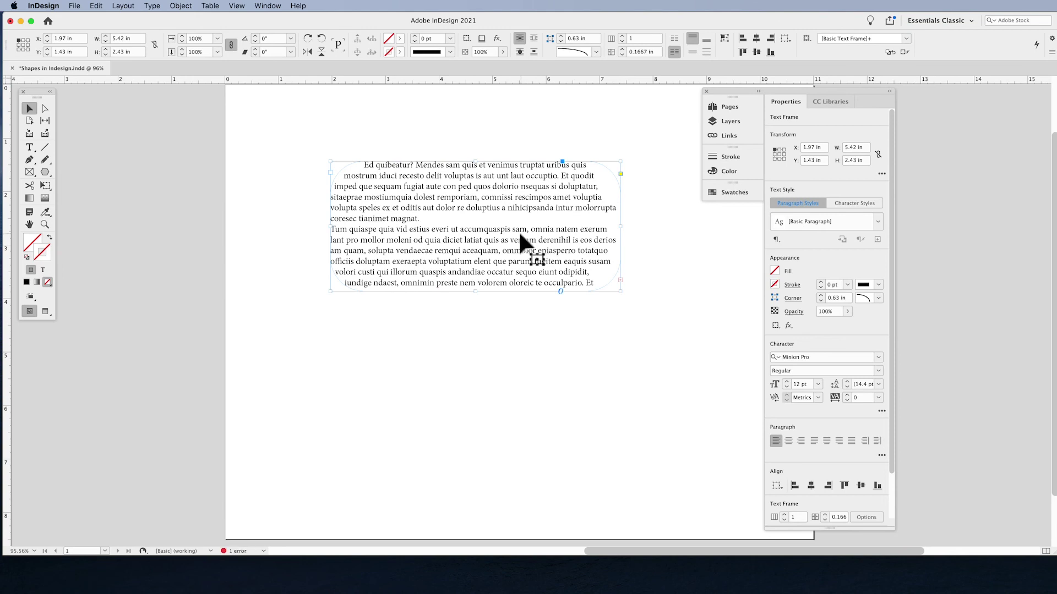
double_click(825, 284)
type("6")
key("Return")
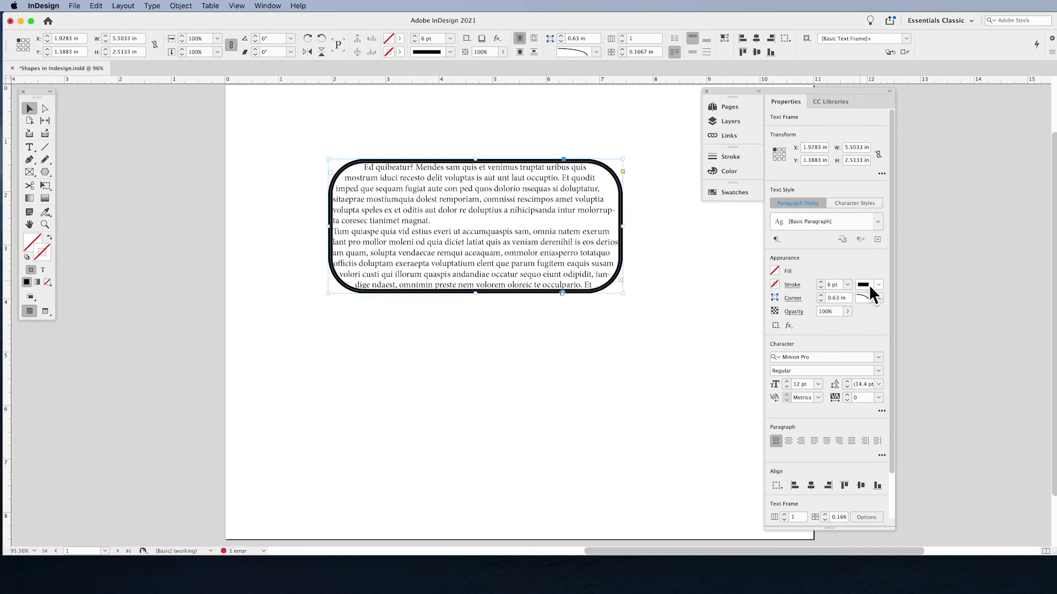
Switch the frame's corners to Inset, then None, and extend its bottom so all text fits
left_click(879, 299)
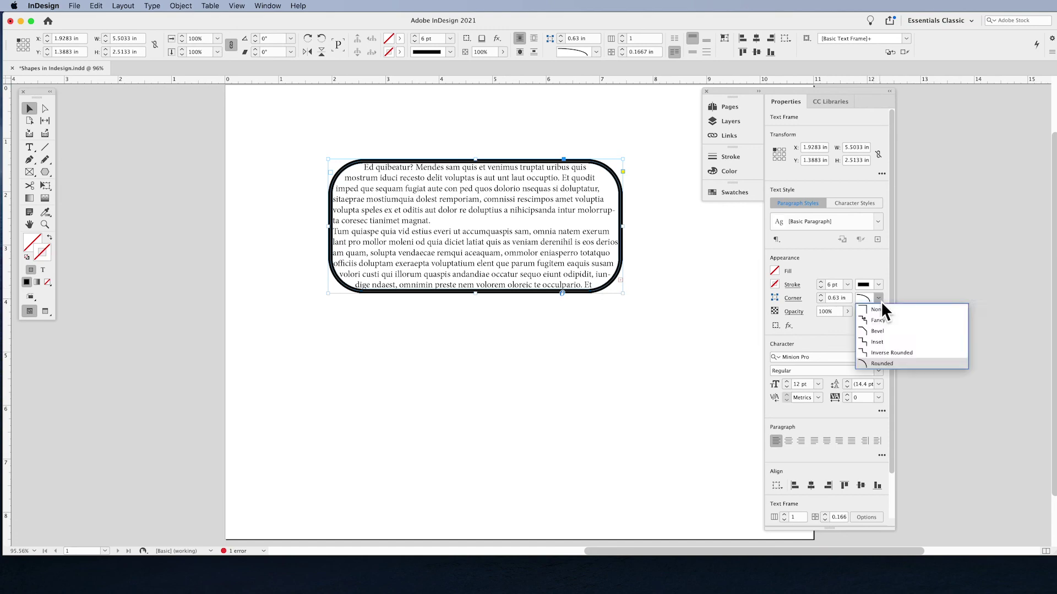
left_click(882, 345)
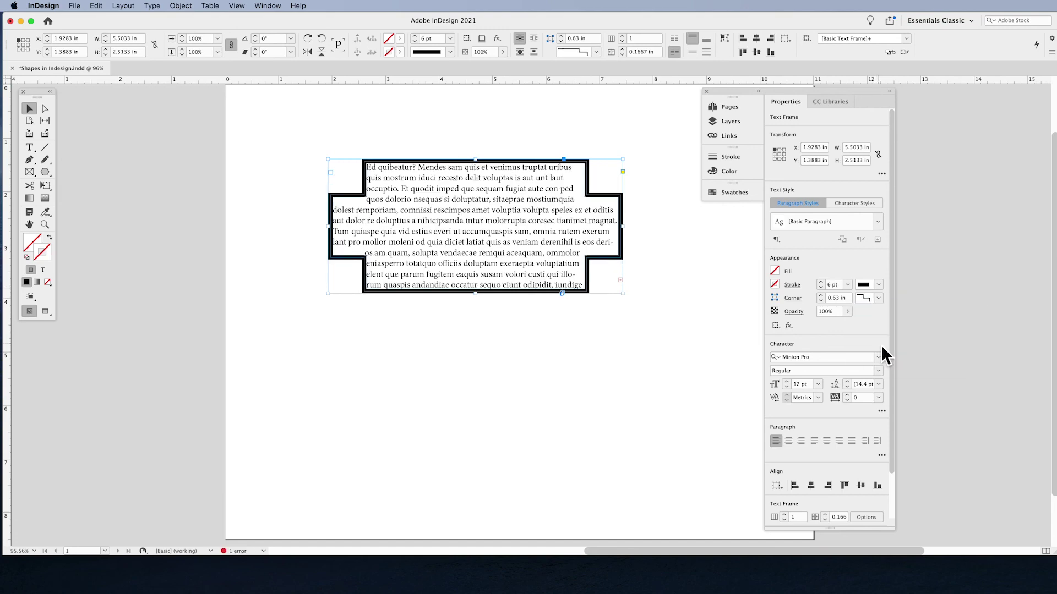
left_click(880, 301)
left_click(864, 310)
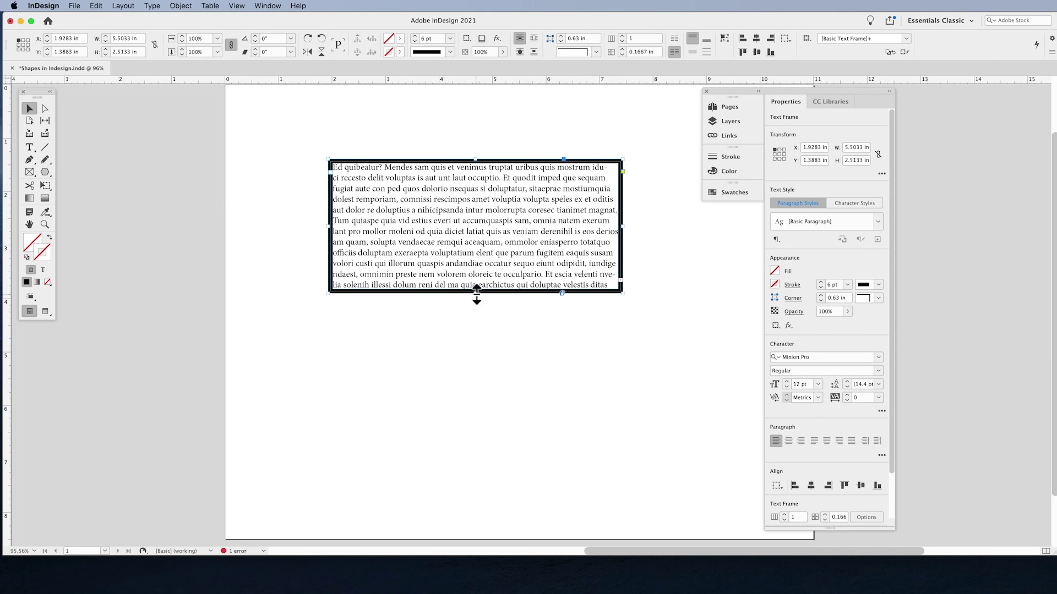
left_click_drag(476, 292, 476, 301)
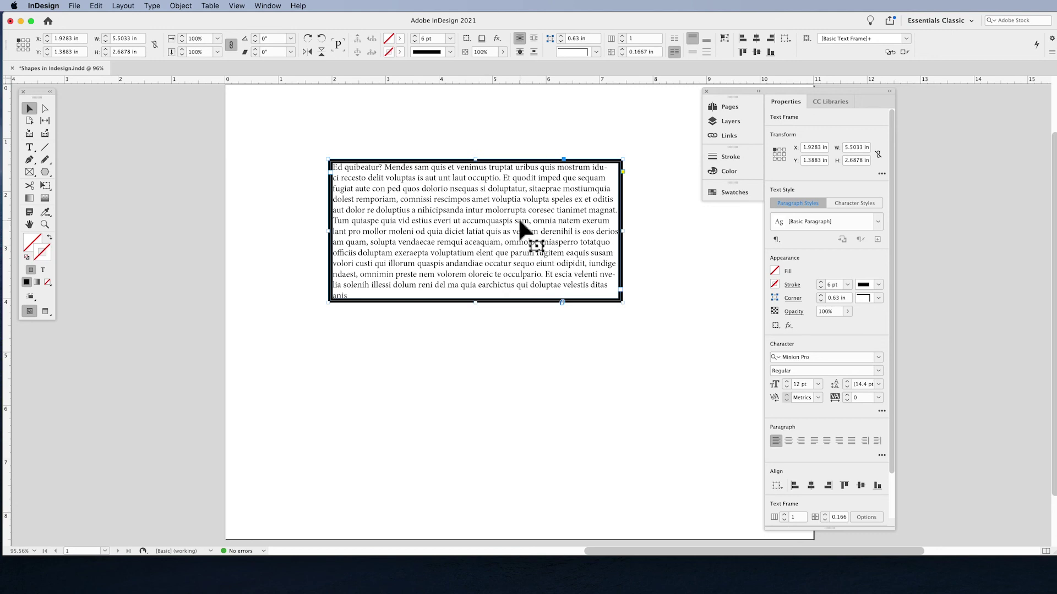
left_click(180, 5)
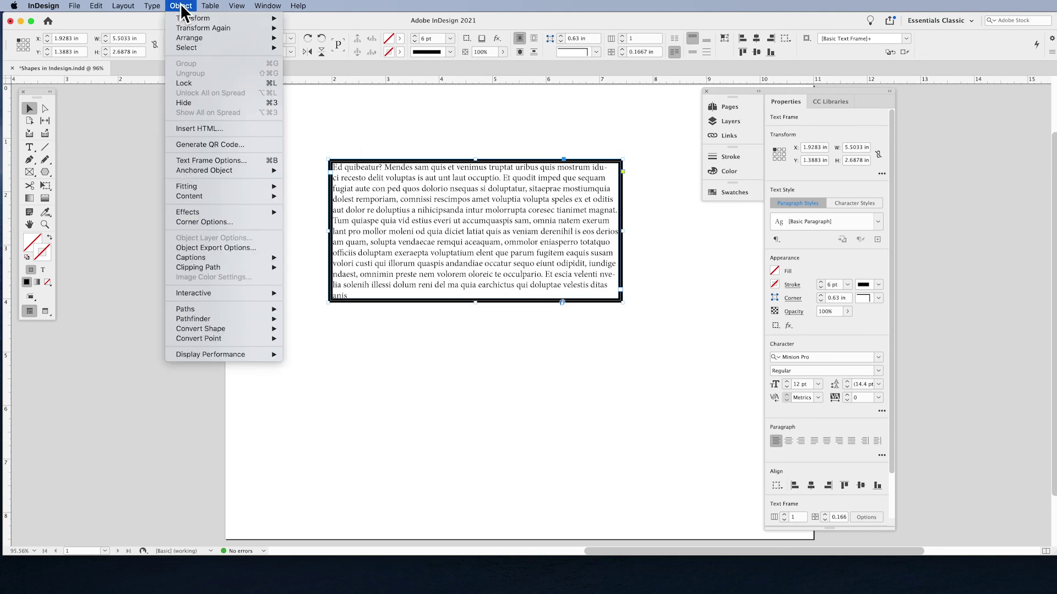
Set 0.1875 in inset spacing on all sides in Text Frame Options and enlarge the frame to 5.7617 × 2.9017 in
left_click(201, 164)
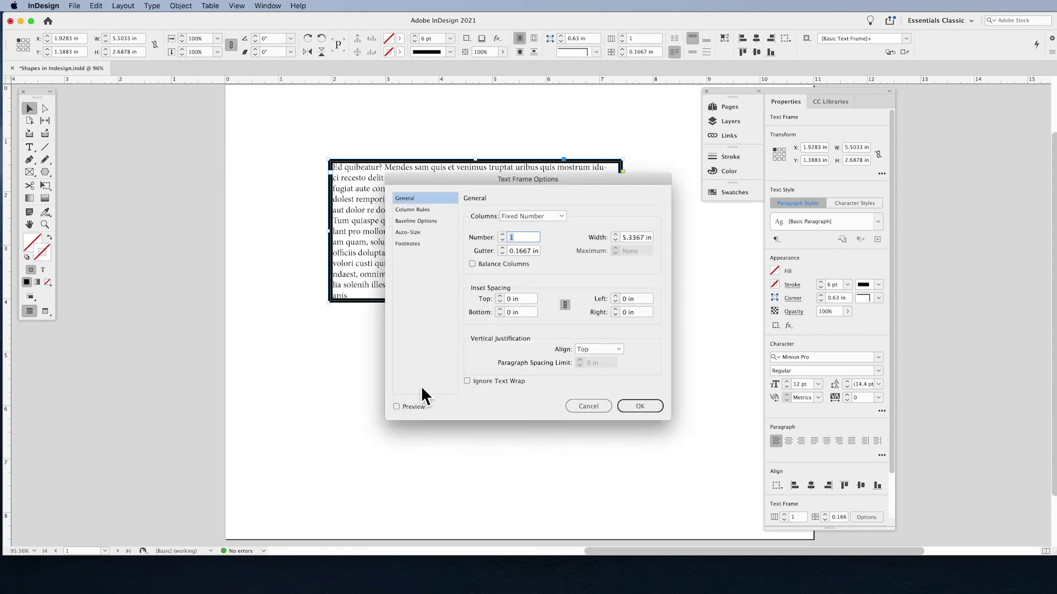
left_click(409, 410)
left_click(502, 298)
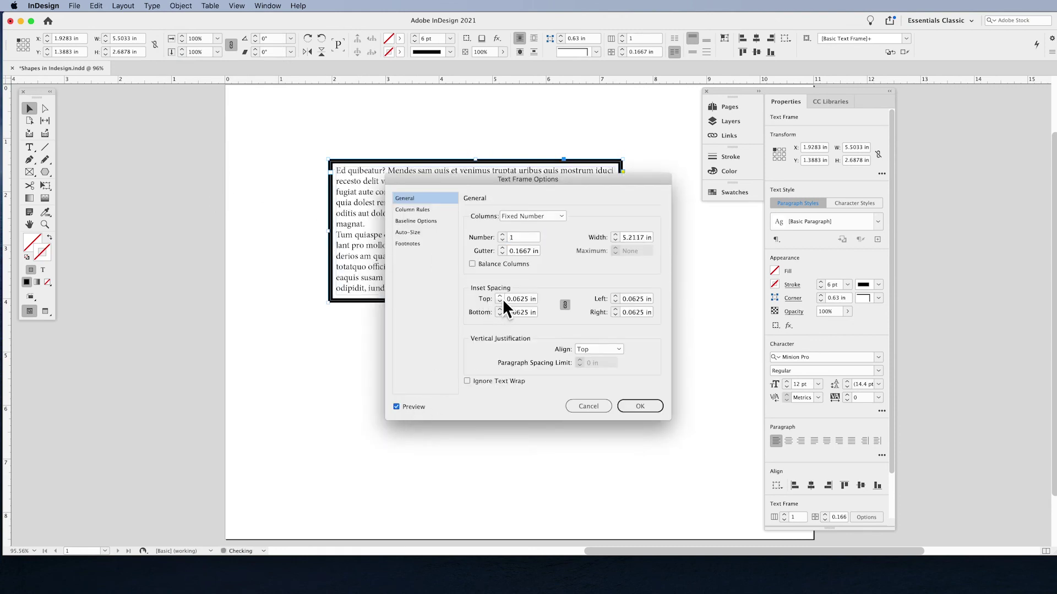
left_click(502, 298)
left_click(502, 298)
left_click_drag(464, 196, 464, 343)
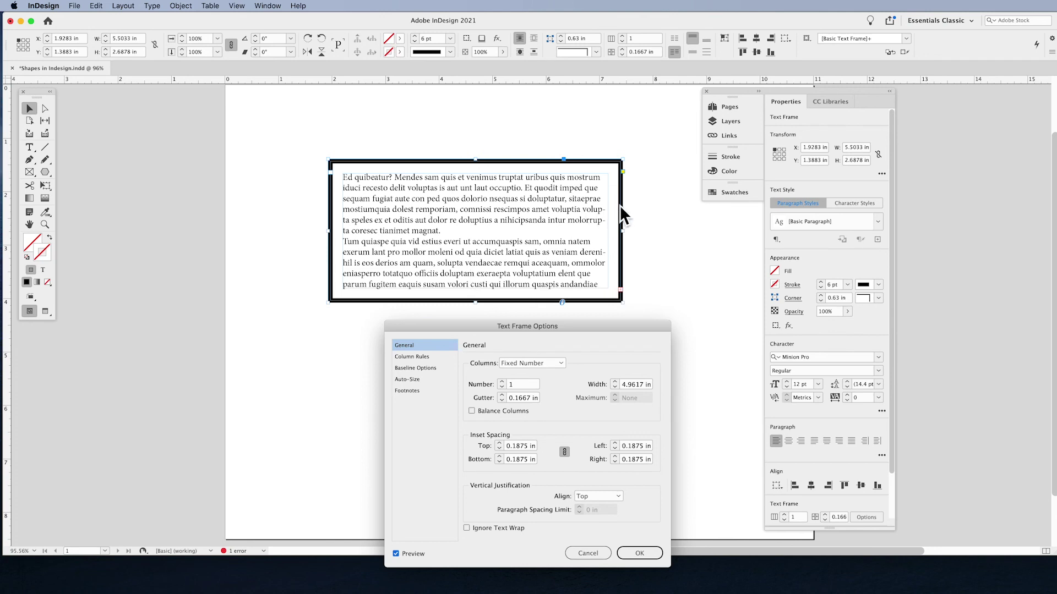
left_click(640, 553)
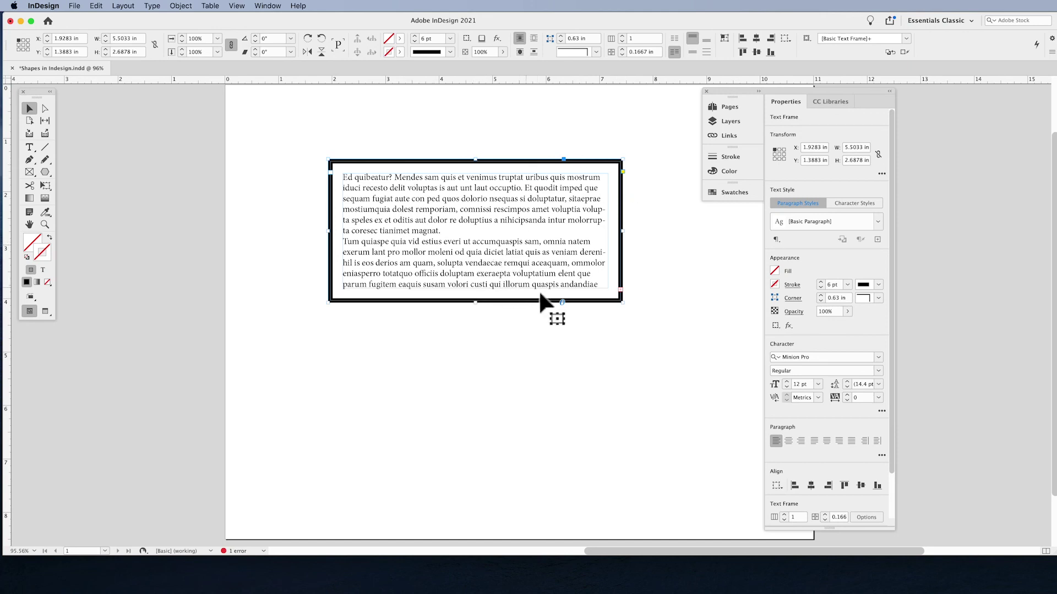
mouse_move(627, 303)
left_mouse_down()
mouse_move(584, 342)
mouse_move(638, 315)
left_mouse_up()
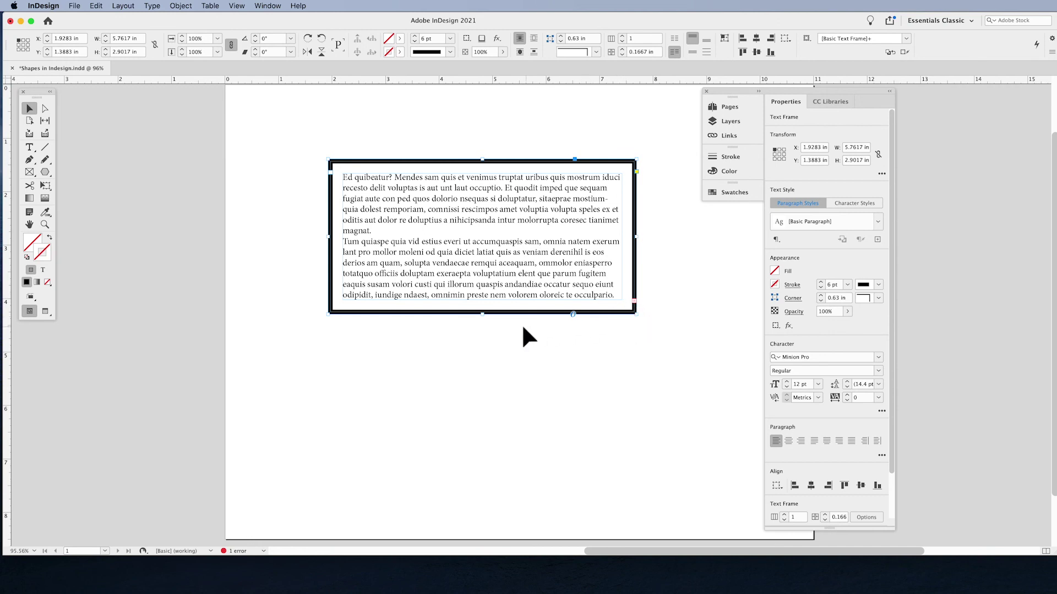
Fit the frame's height to its text, reaching 5.7617 × 3.2628 in, then deselect it
double_click(481, 314)
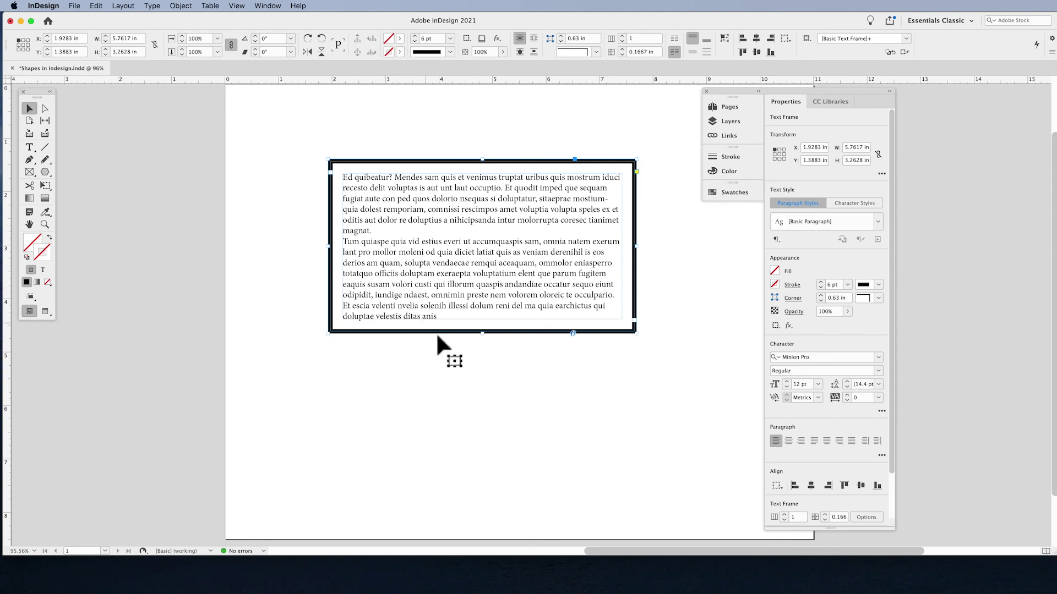
left_click(487, 363)
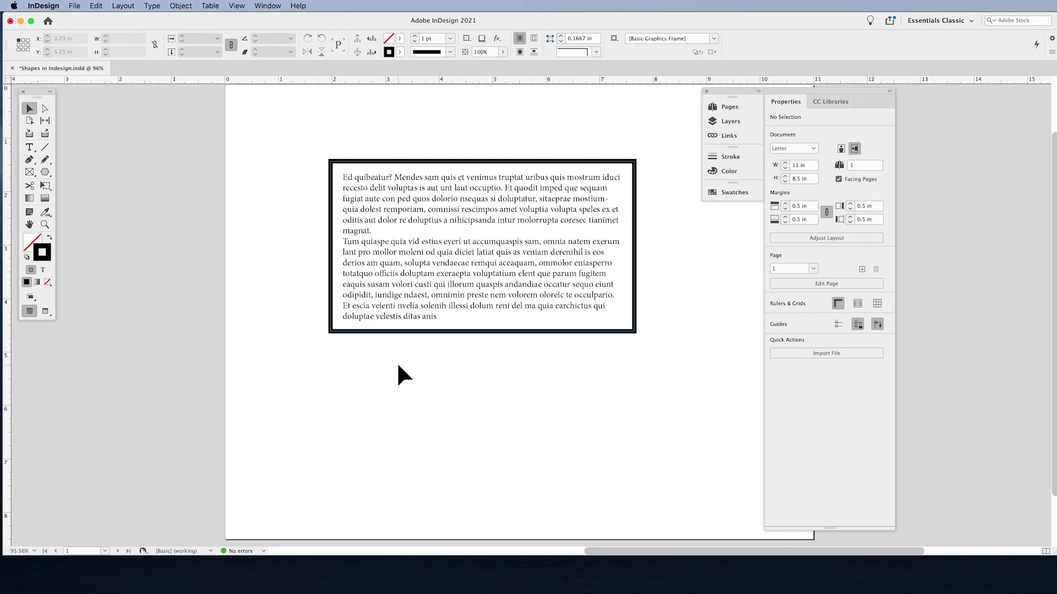
left_click(350, 329)
left_click(428, 377)
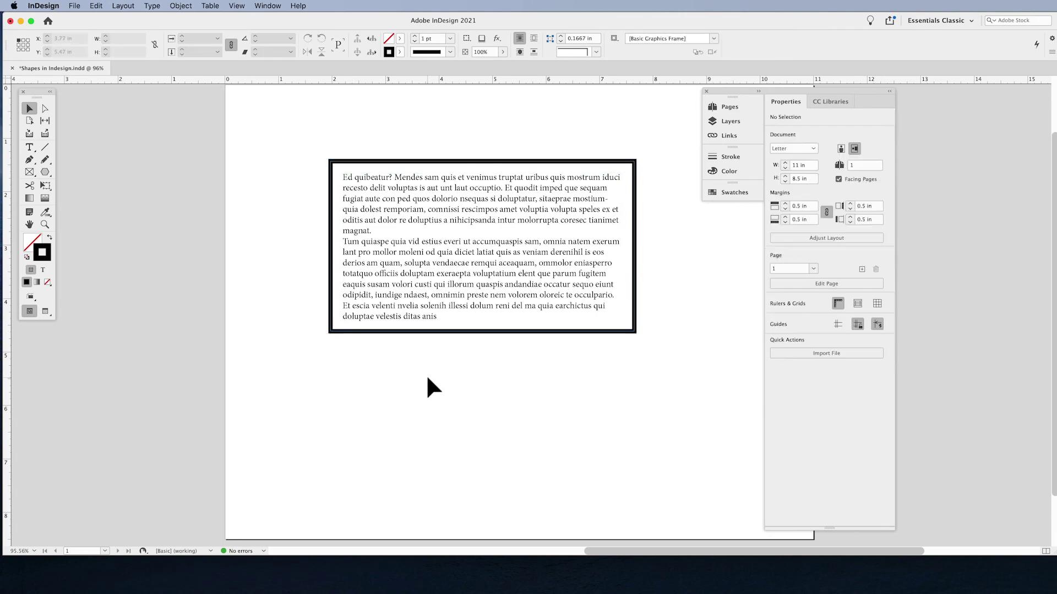